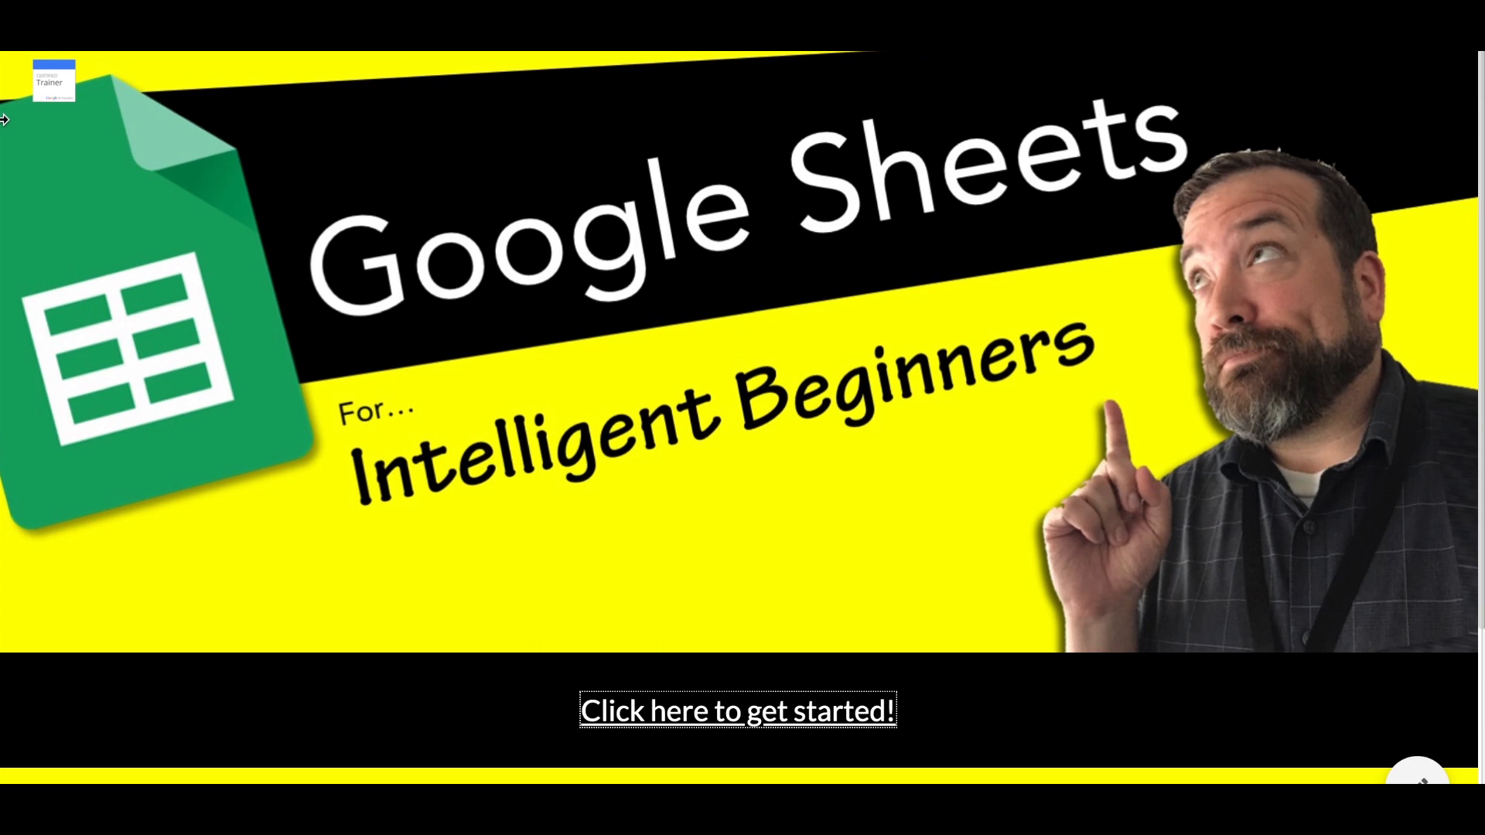
# Step: Open the Google Sheets for Intelligent Beginners template and make a copy of it to use
pyautogui.click(665, 707)
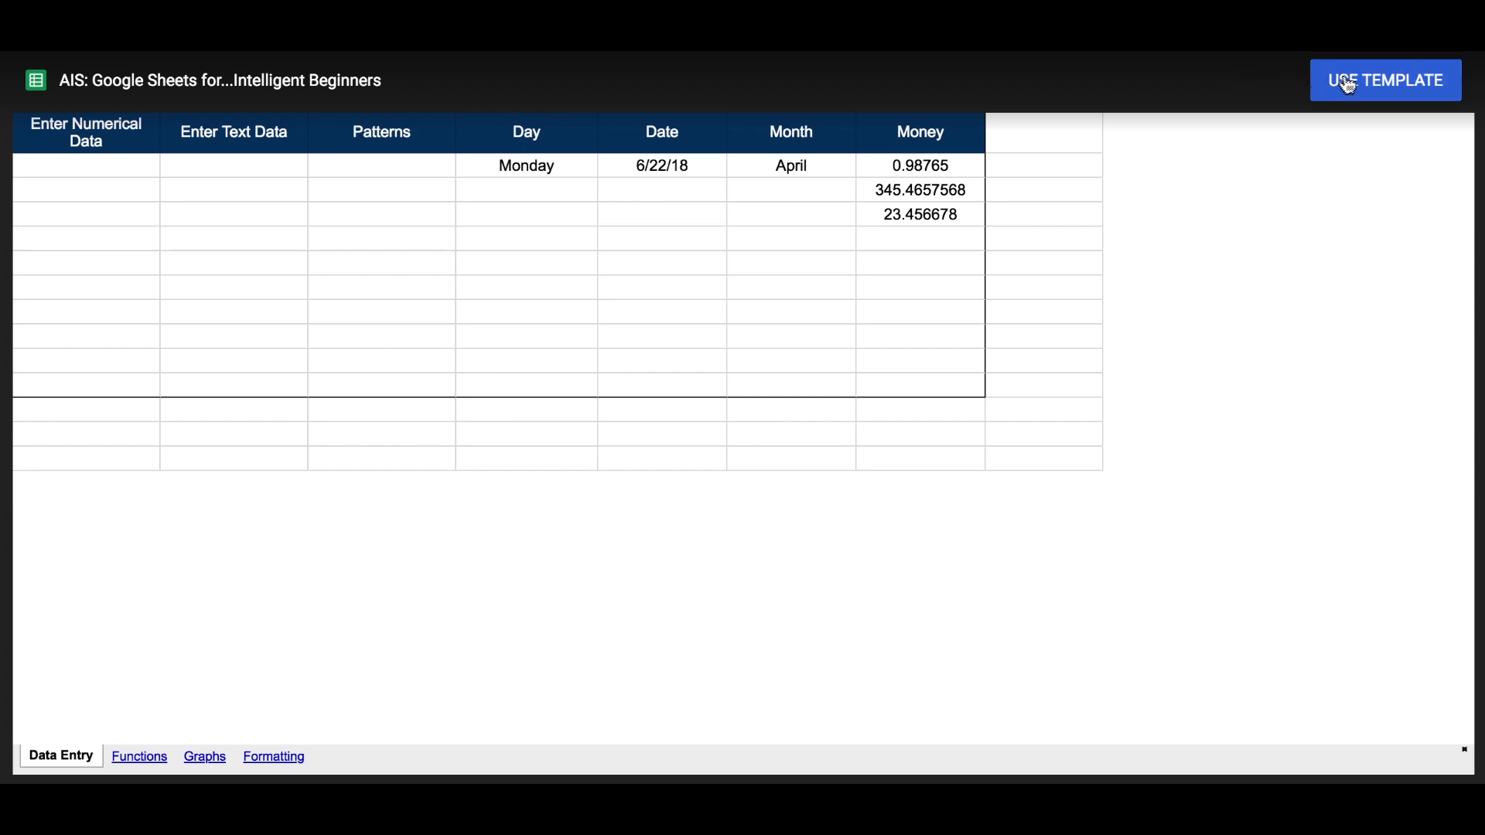
pyautogui.click(1400, 85)
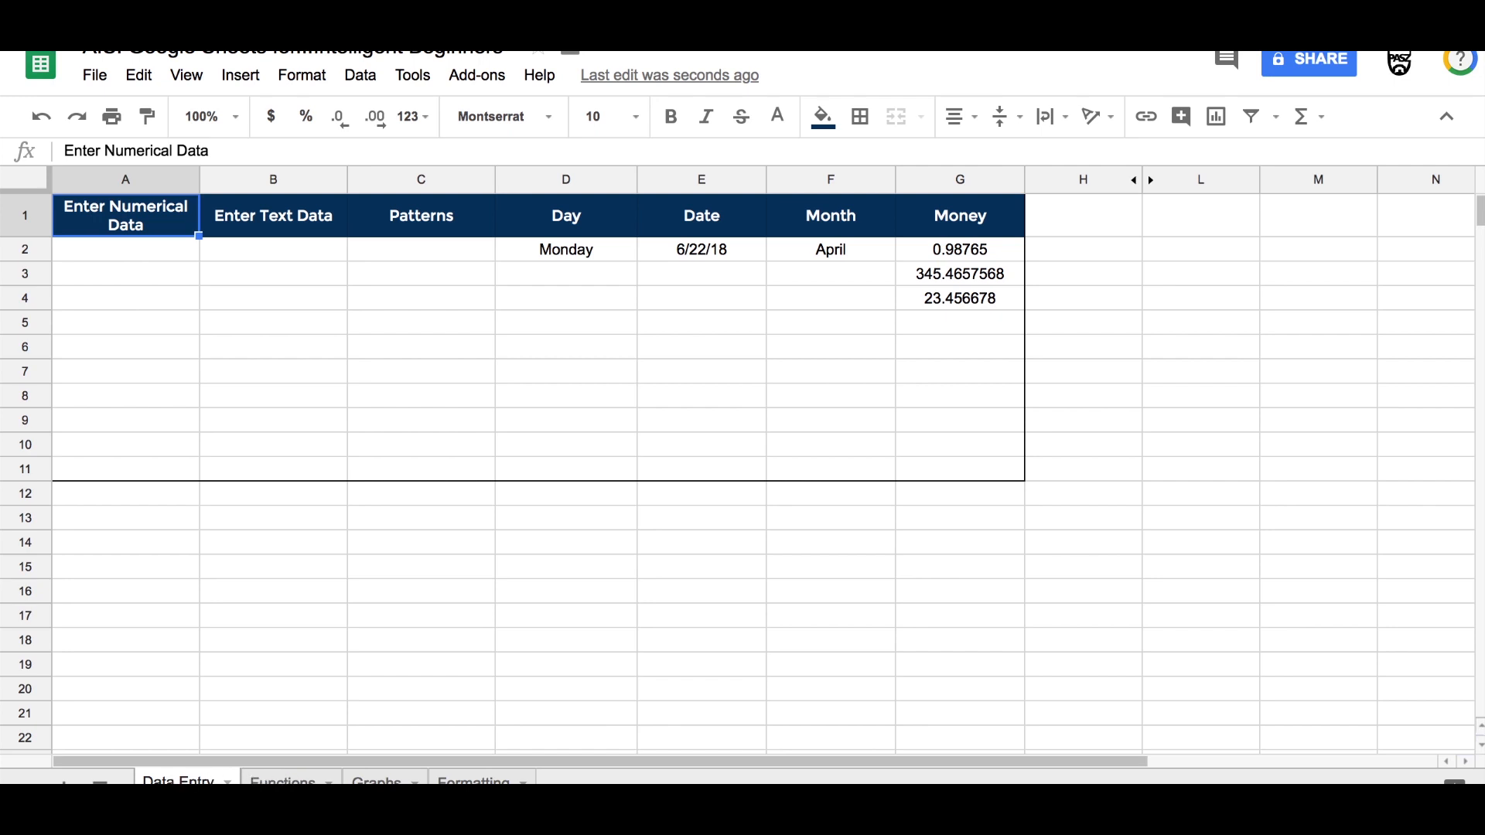
# Step: Browse the Functions, Graphs and Formatting sheets, then return to the Data Entry sheet
pyautogui.click(283, 781)
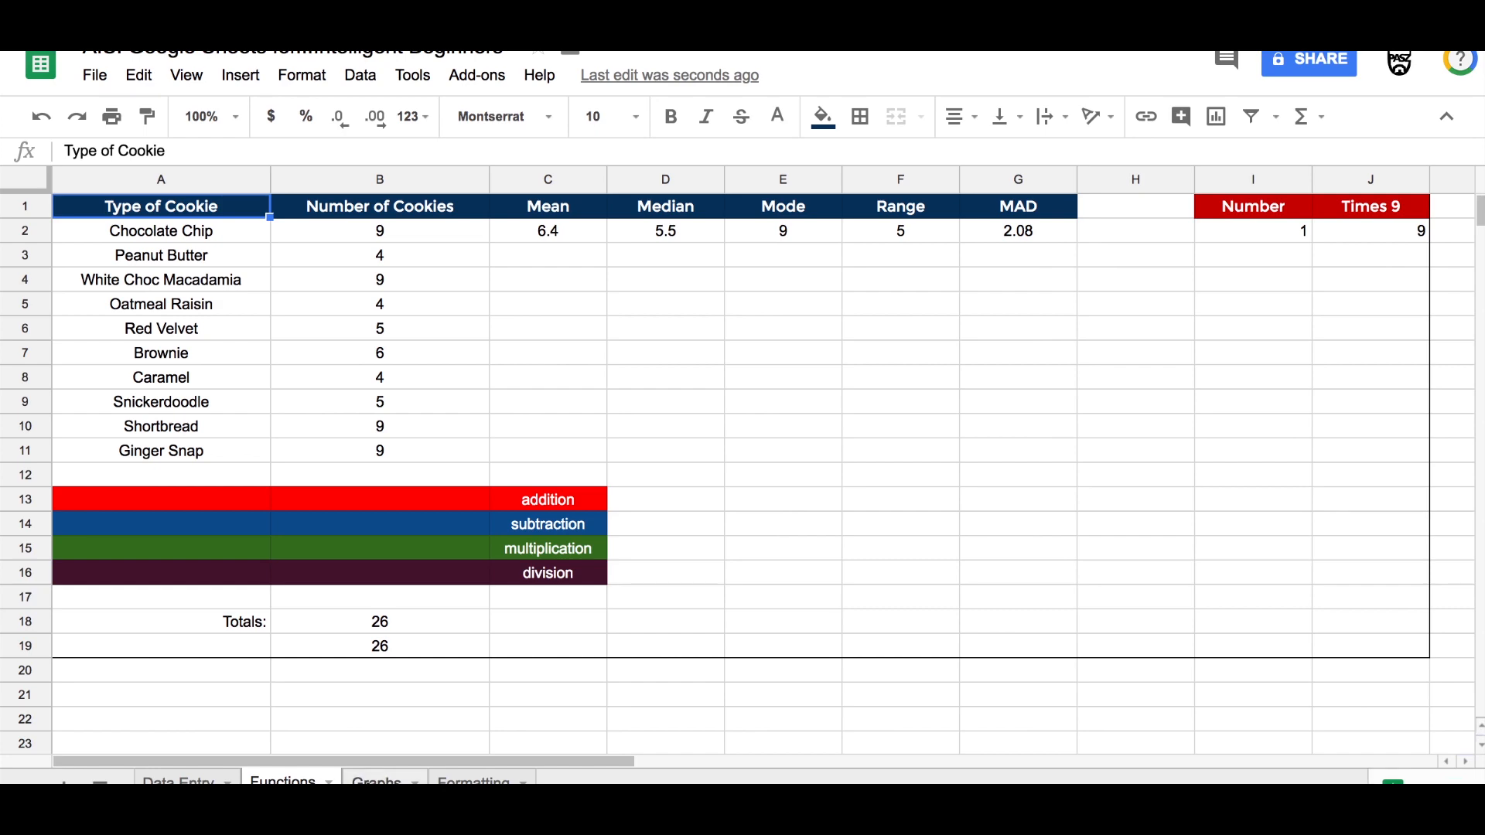
pyautogui.click(377, 781)
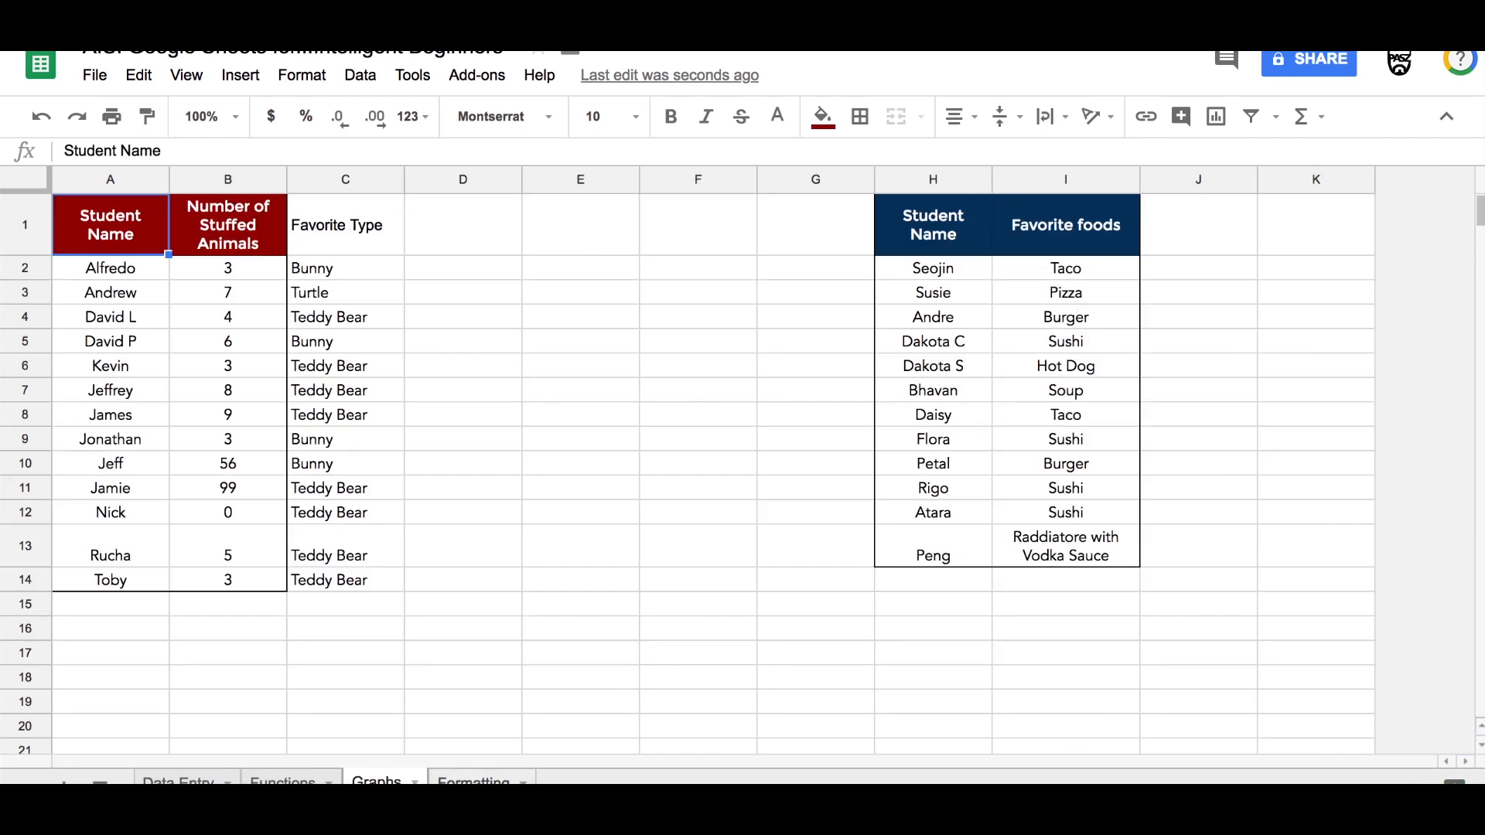
pyautogui.click(473, 781)
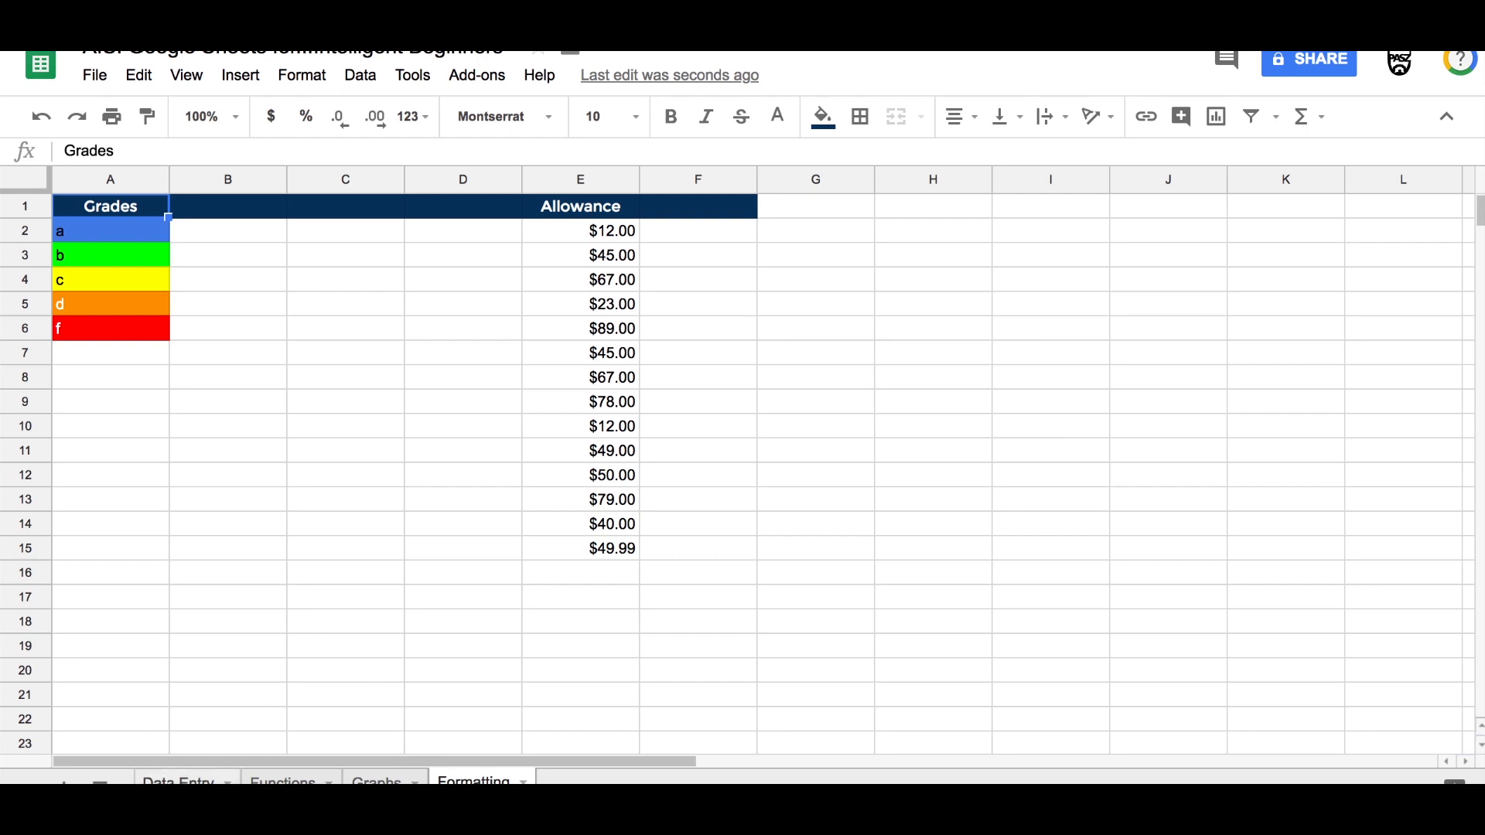
pyautogui.click(179, 781)
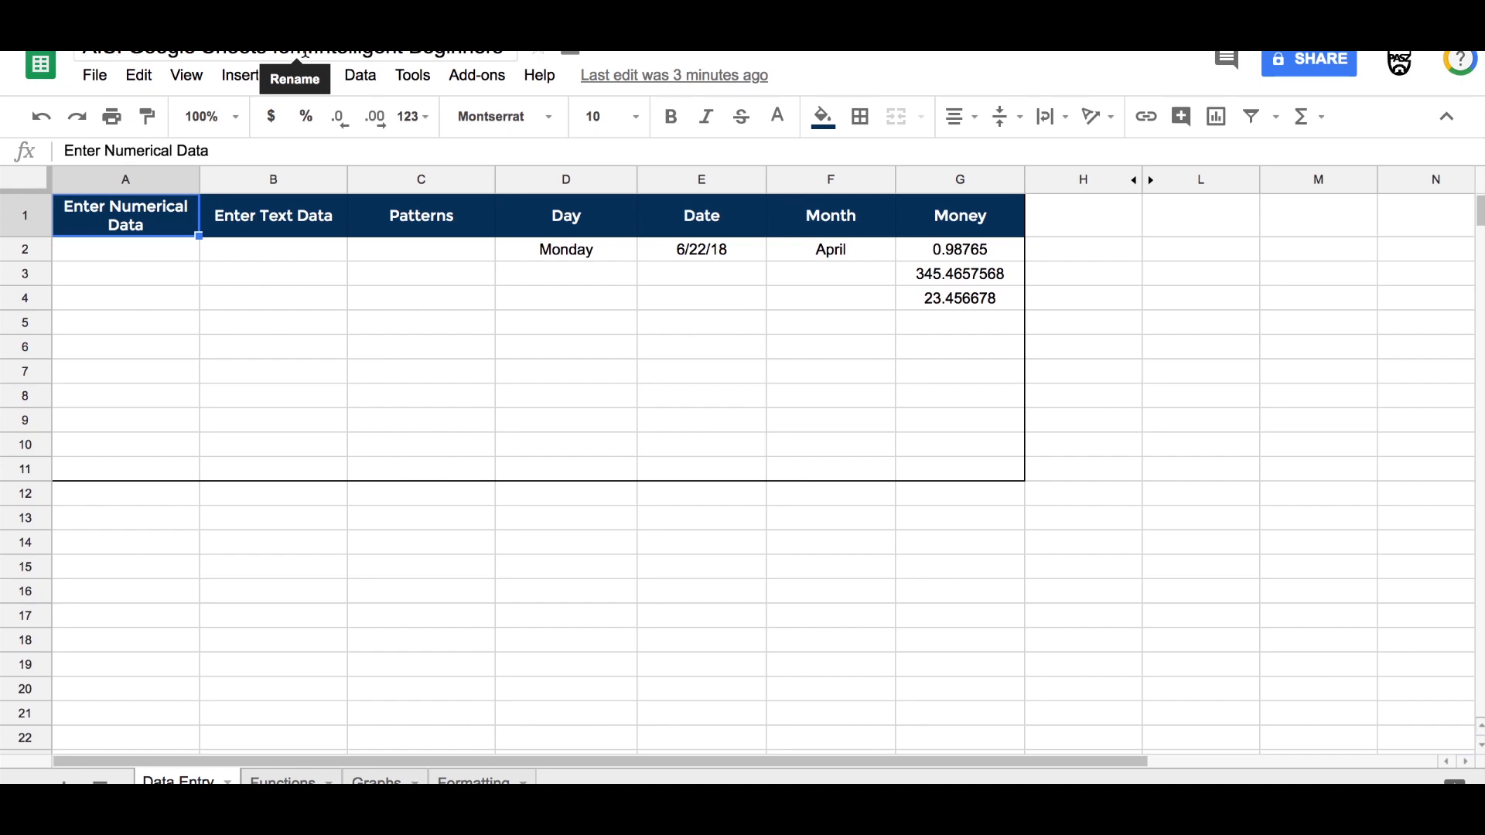
pyautogui.click(139, 80)
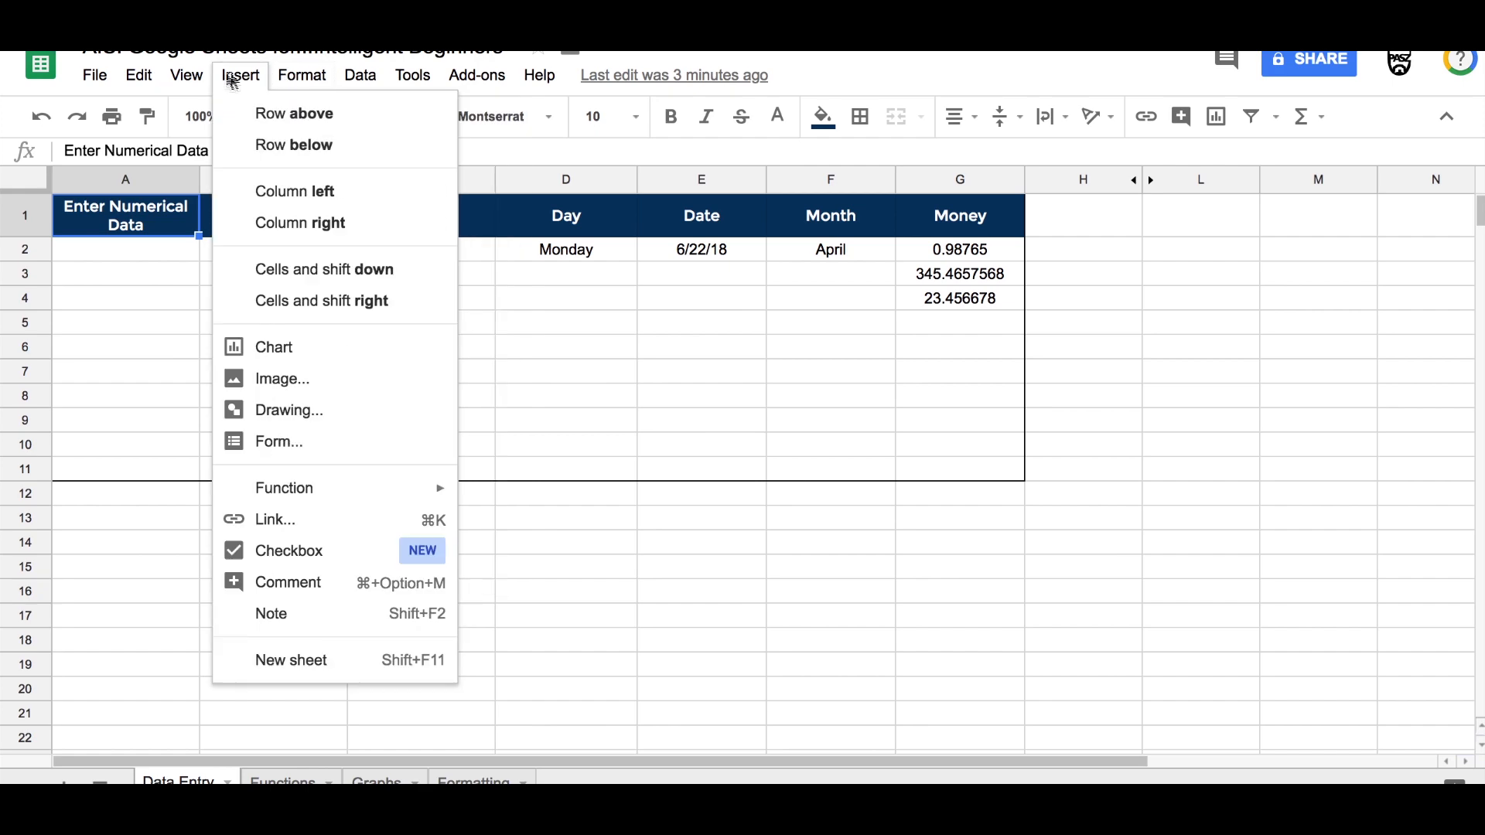
pyautogui.moveTo(106, 80)
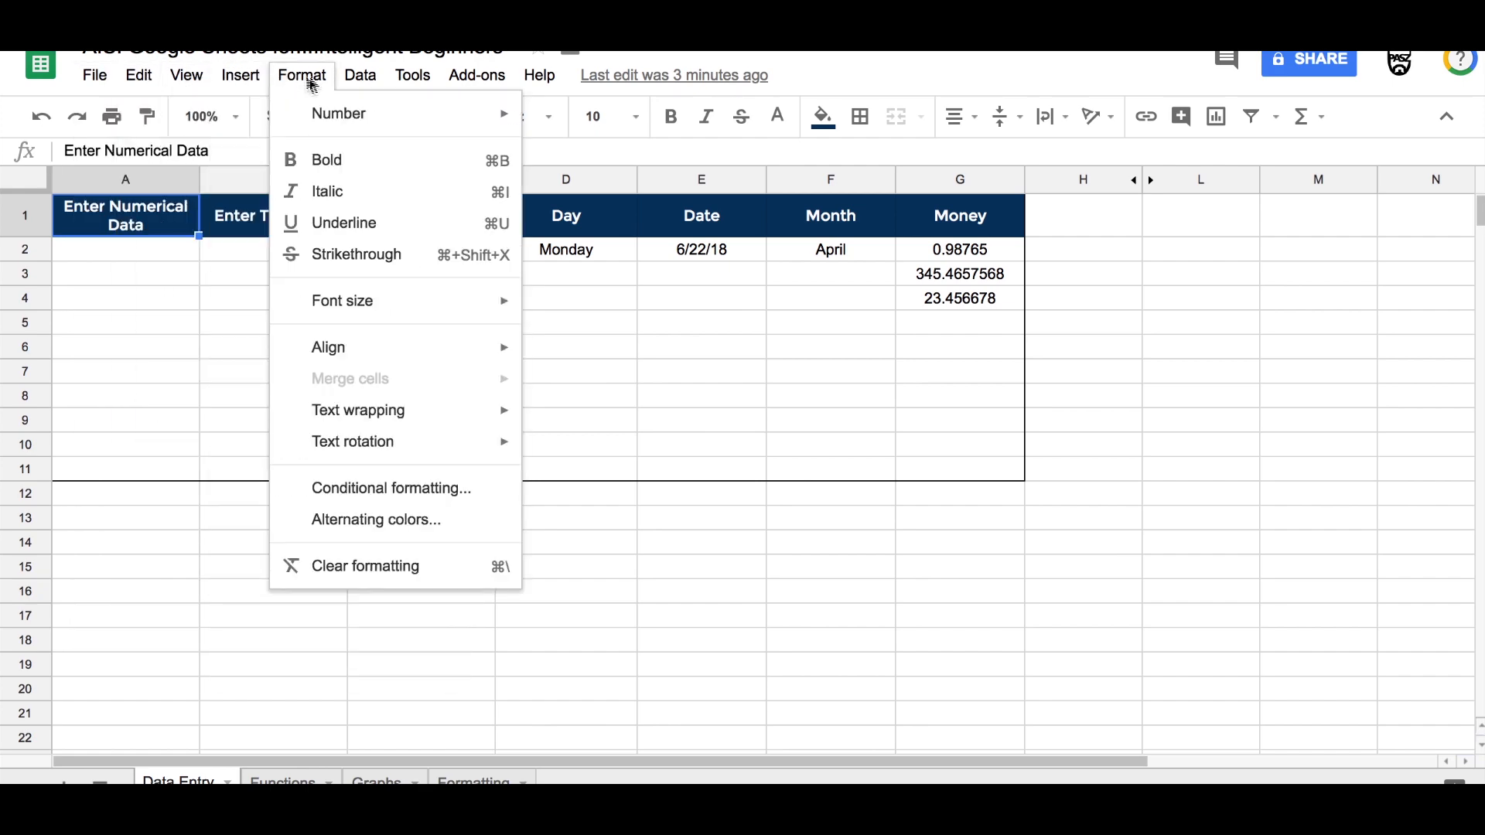
pyautogui.moveTo(347, 85)
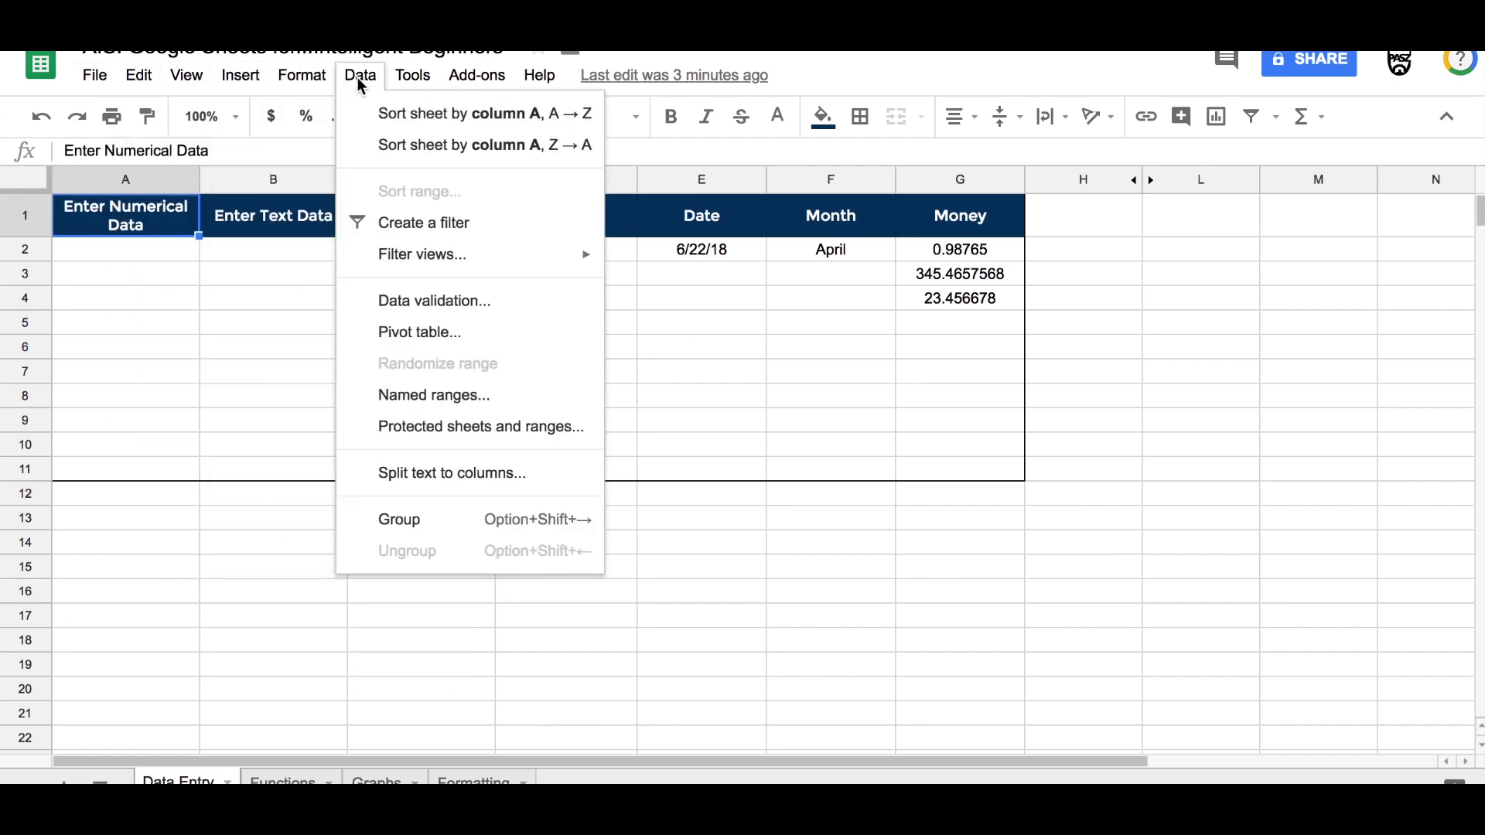
pyautogui.click(804, 68)
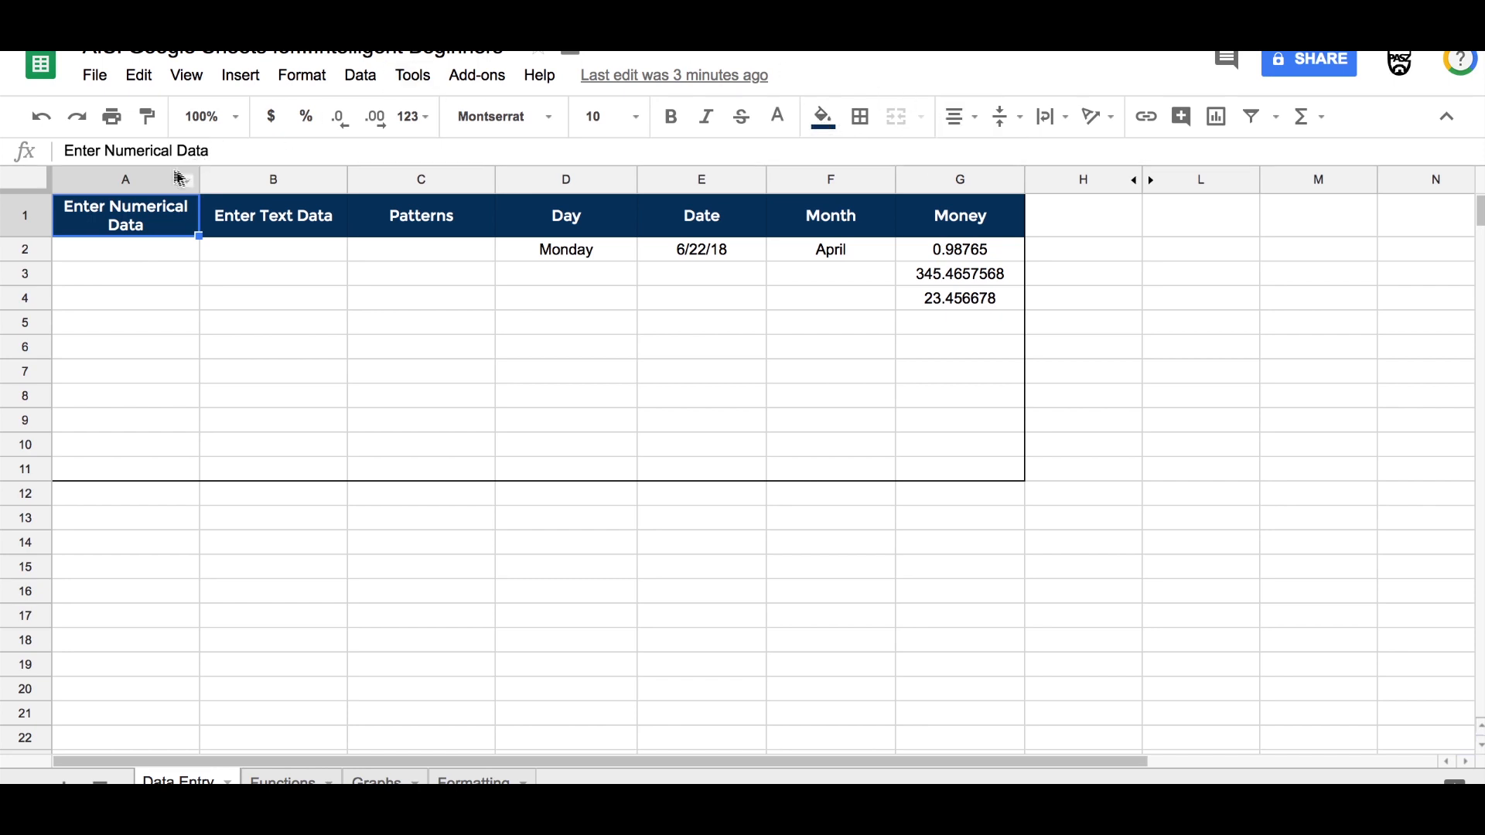
# Step: Select each column of the data table from A through G, one at a time
pyautogui.click(131, 178)
pyautogui.click(323, 180)
pyautogui.click(408, 180)
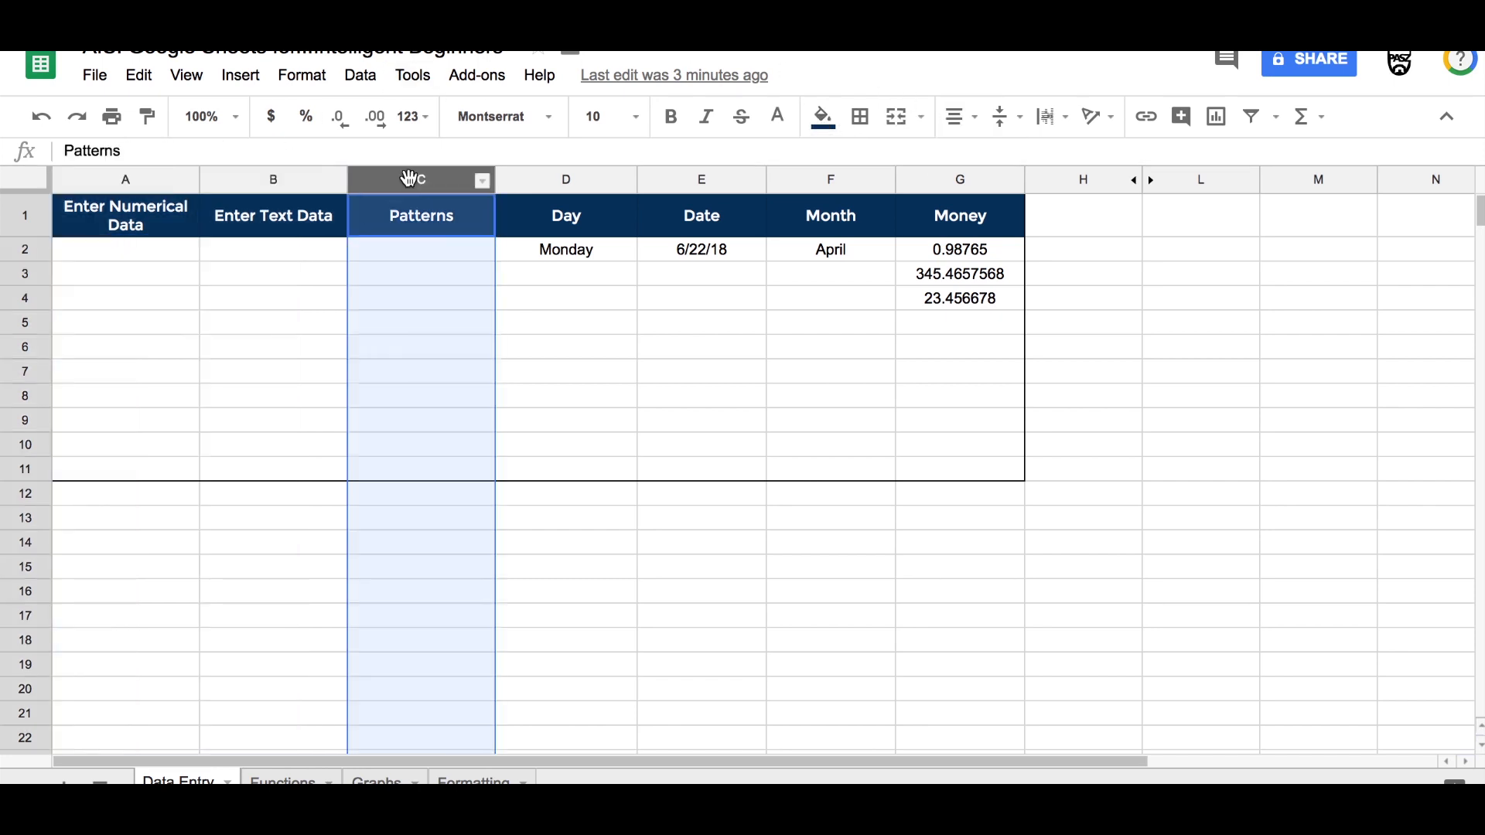
pyautogui.click(540, 181)
pyautogui.click(668, 178)
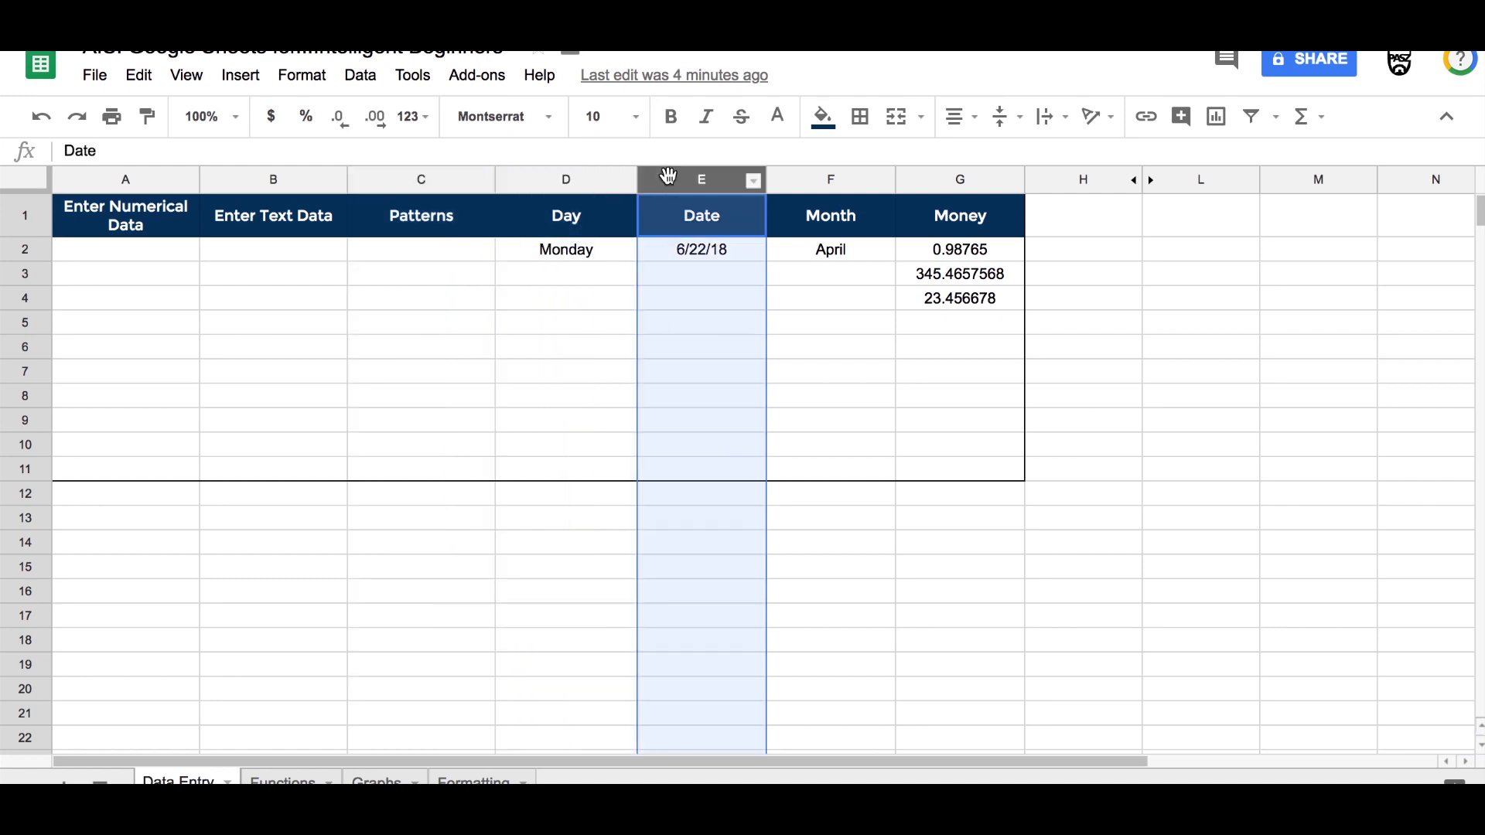
pyautogui.click(804, 178)
pyautogui.click(920, 182)
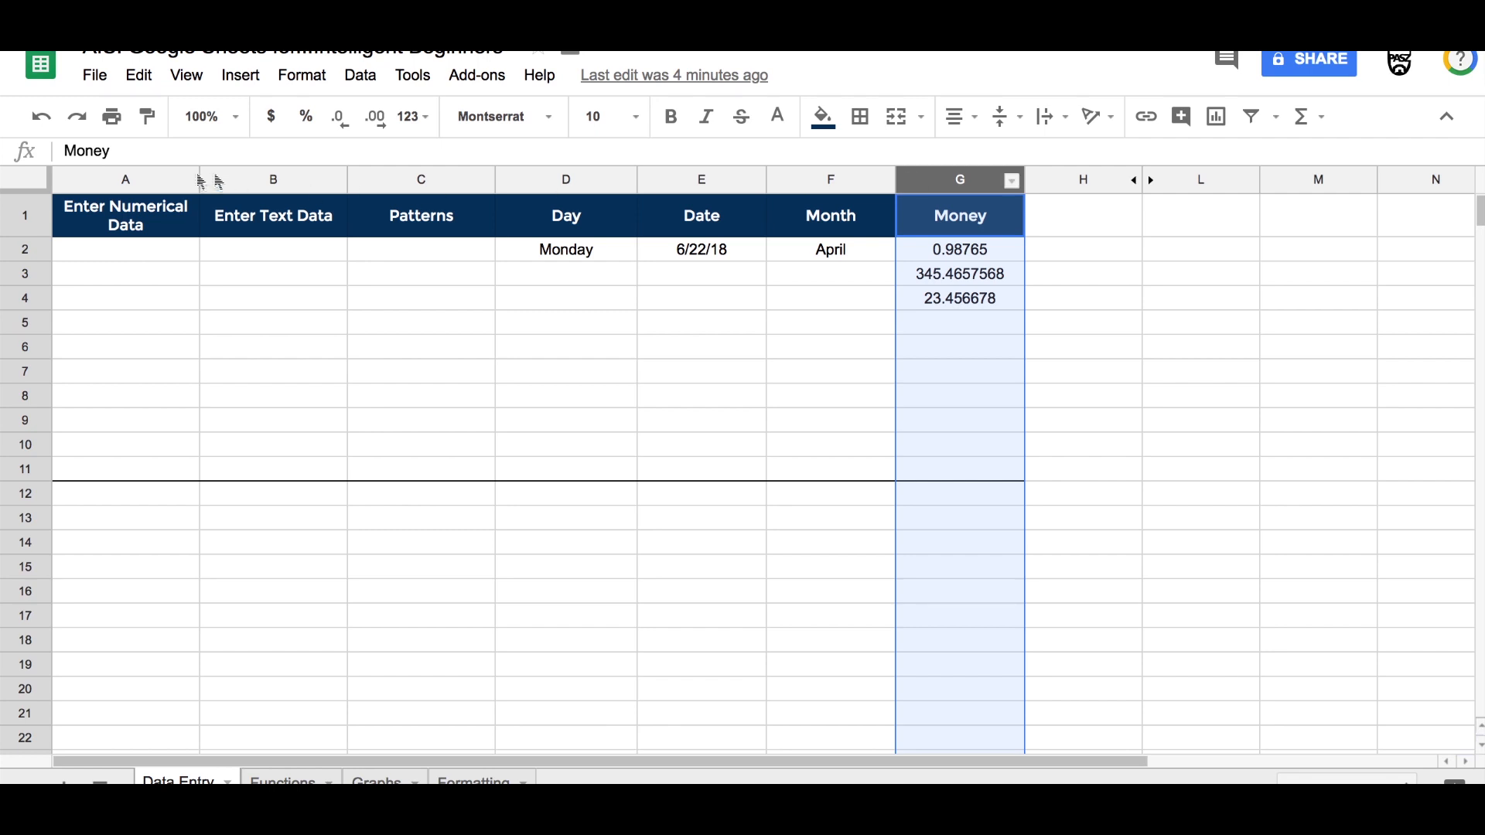
# Step: Select rows 2 through 6 of the table, one at a time
pyautogui.click(30, 223)
pyautogui.click(25, 250)
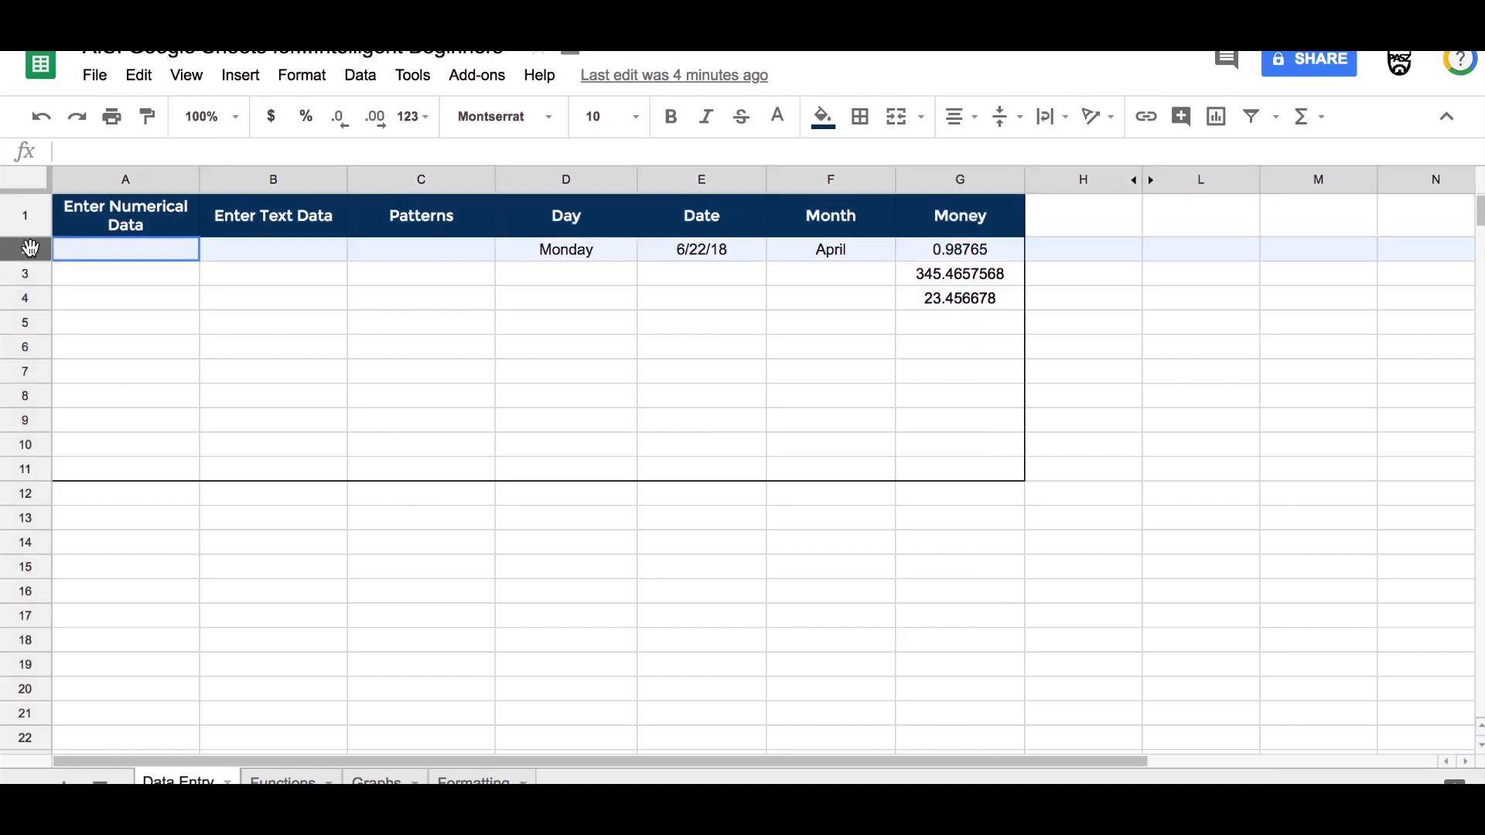
pyautogui.click(26, 274)
pyautogui.click(28, 300)
pyautogui.click(31, 324)
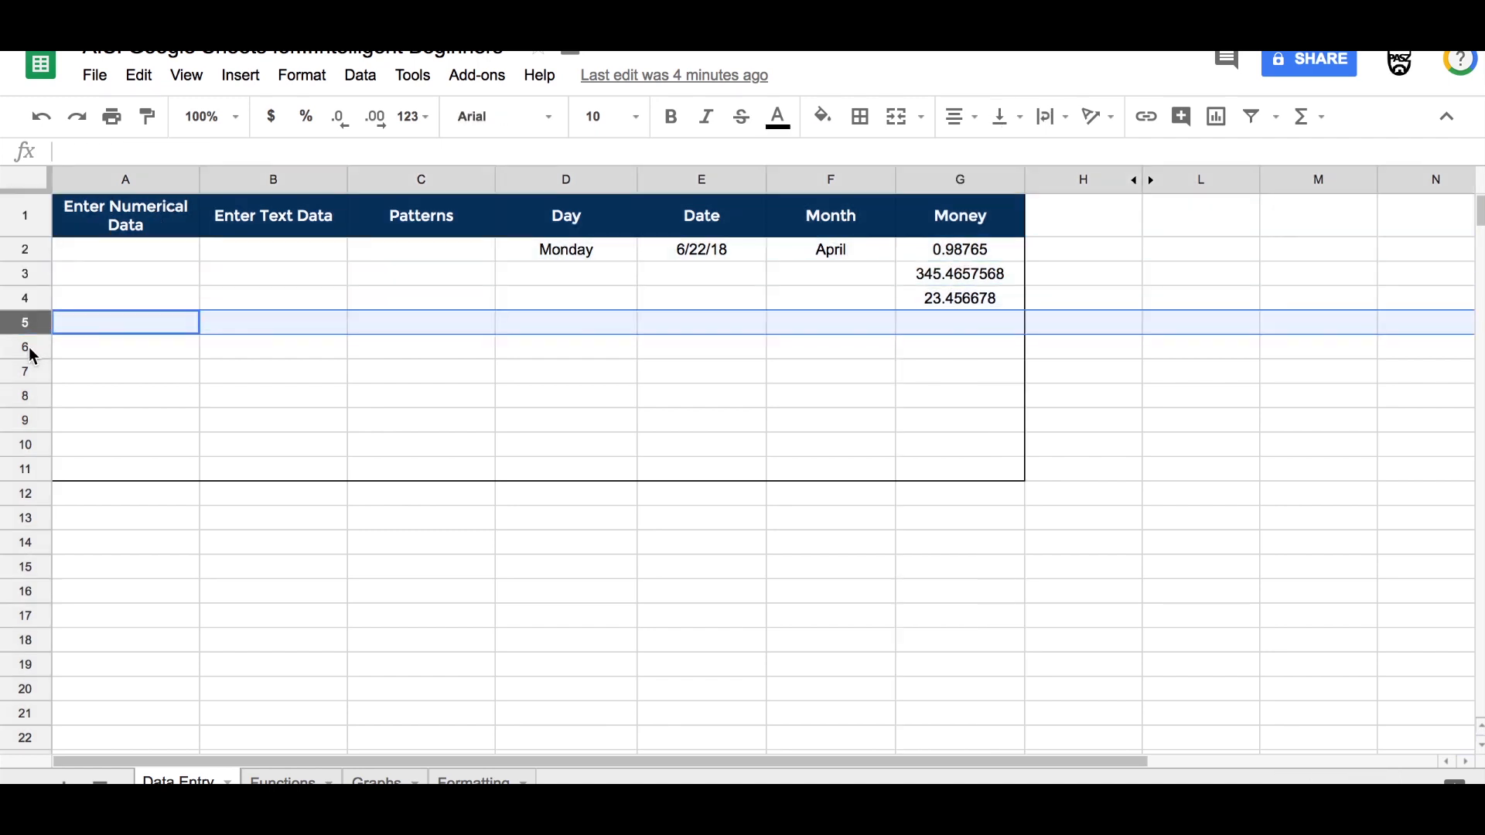
pyautogui.click(33, 348)
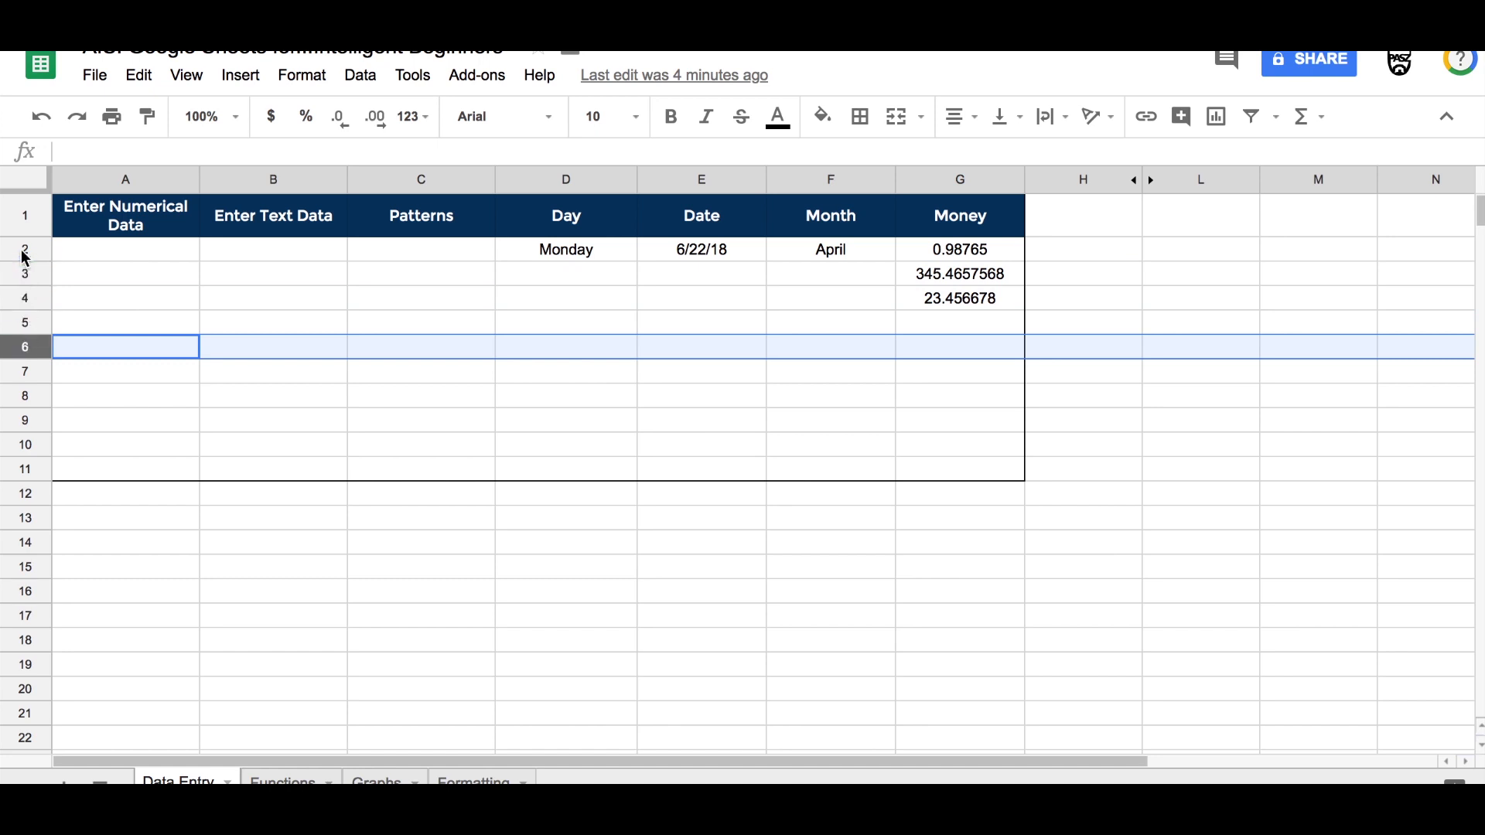
# Step: Select various individual cells across the Data Entry table
pyautogui.click(267, 304)
pyautogui.click(452, 347)
pyautogui.click(554, 319)
pyautogui.click(668, 372)
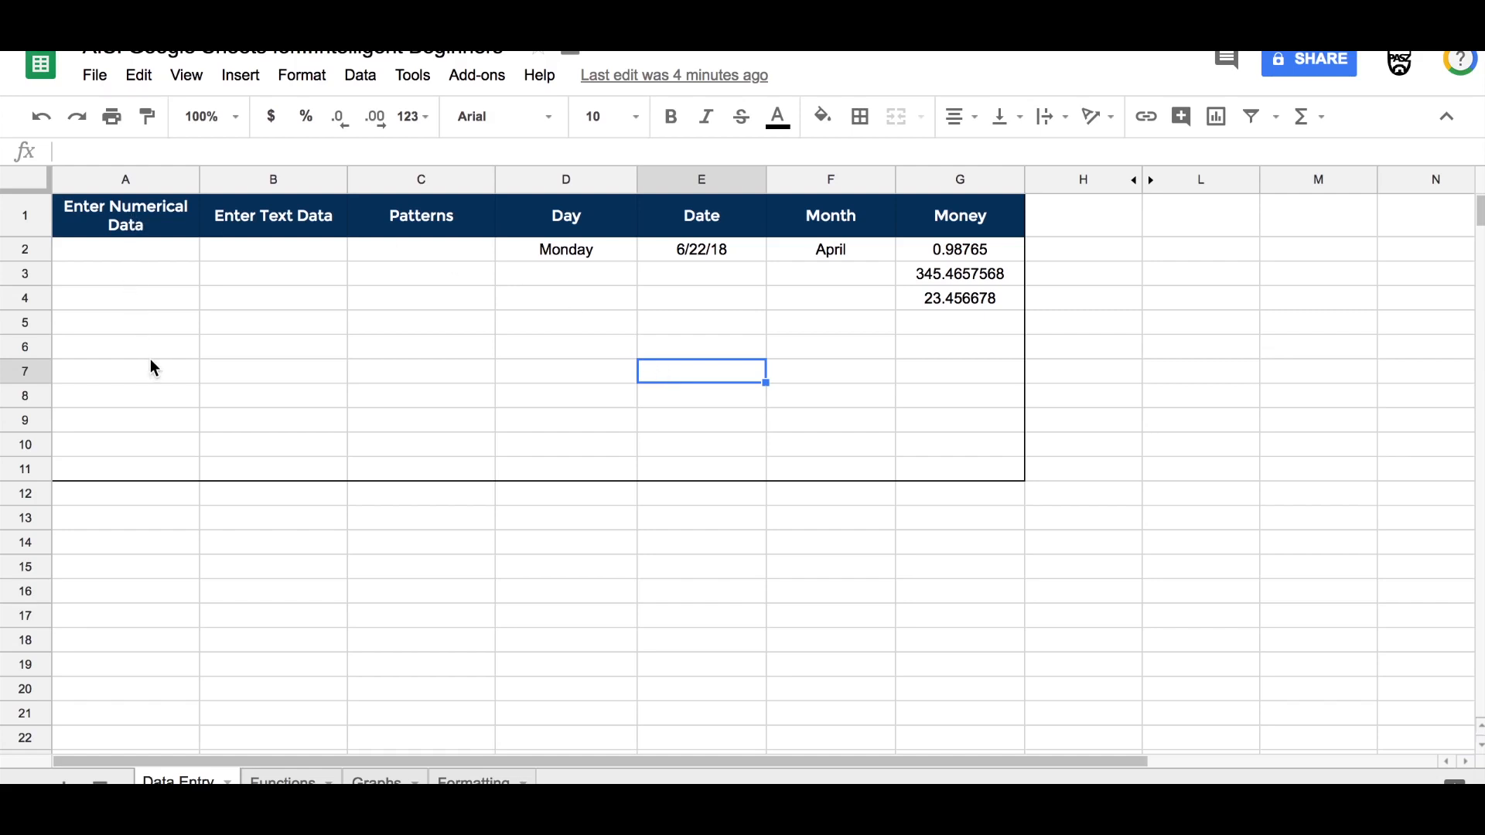
pyautogui.click(117, 222)
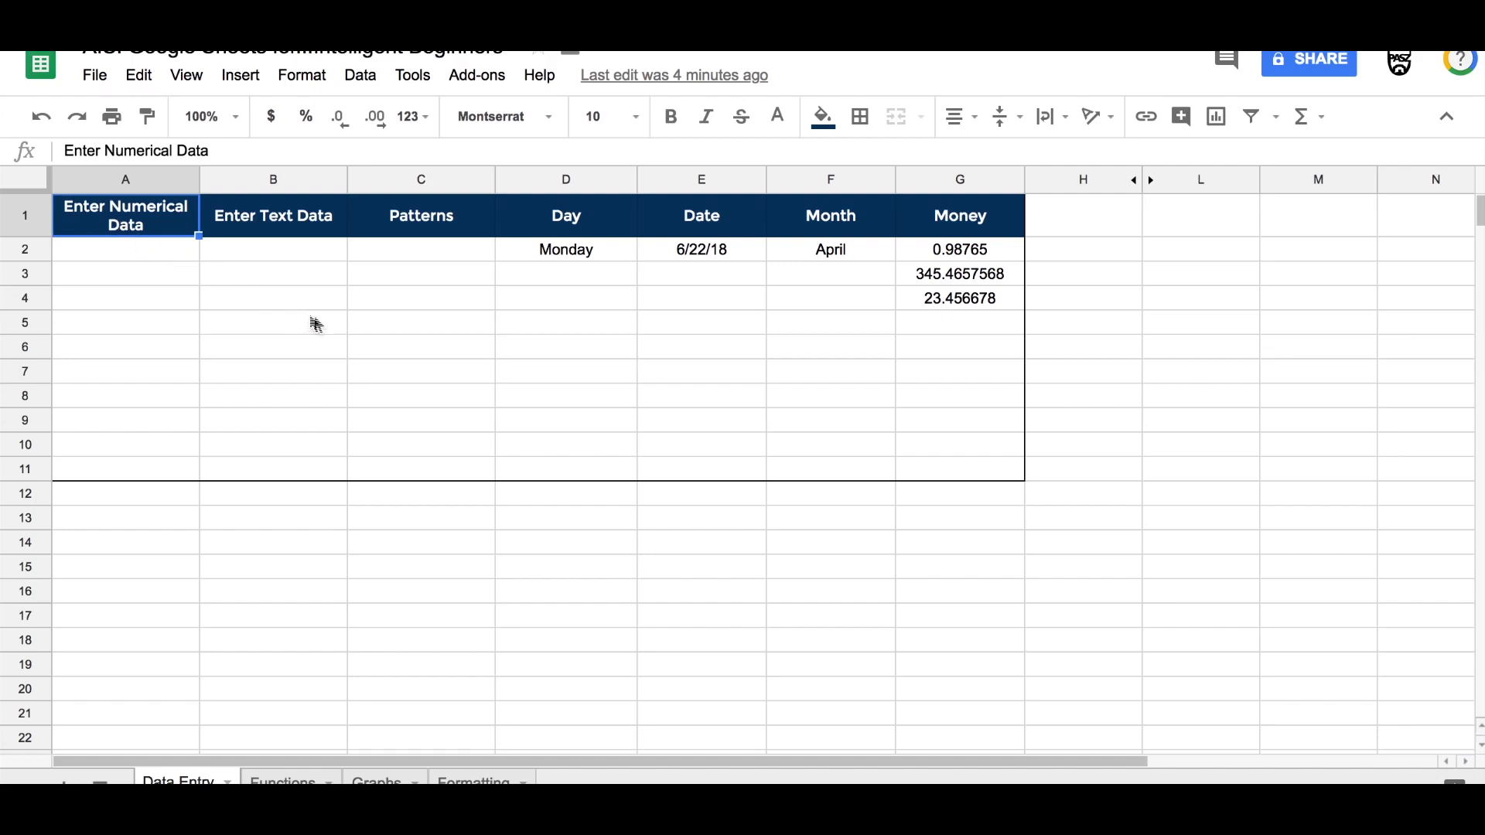
pyautogui.click(399, 376)
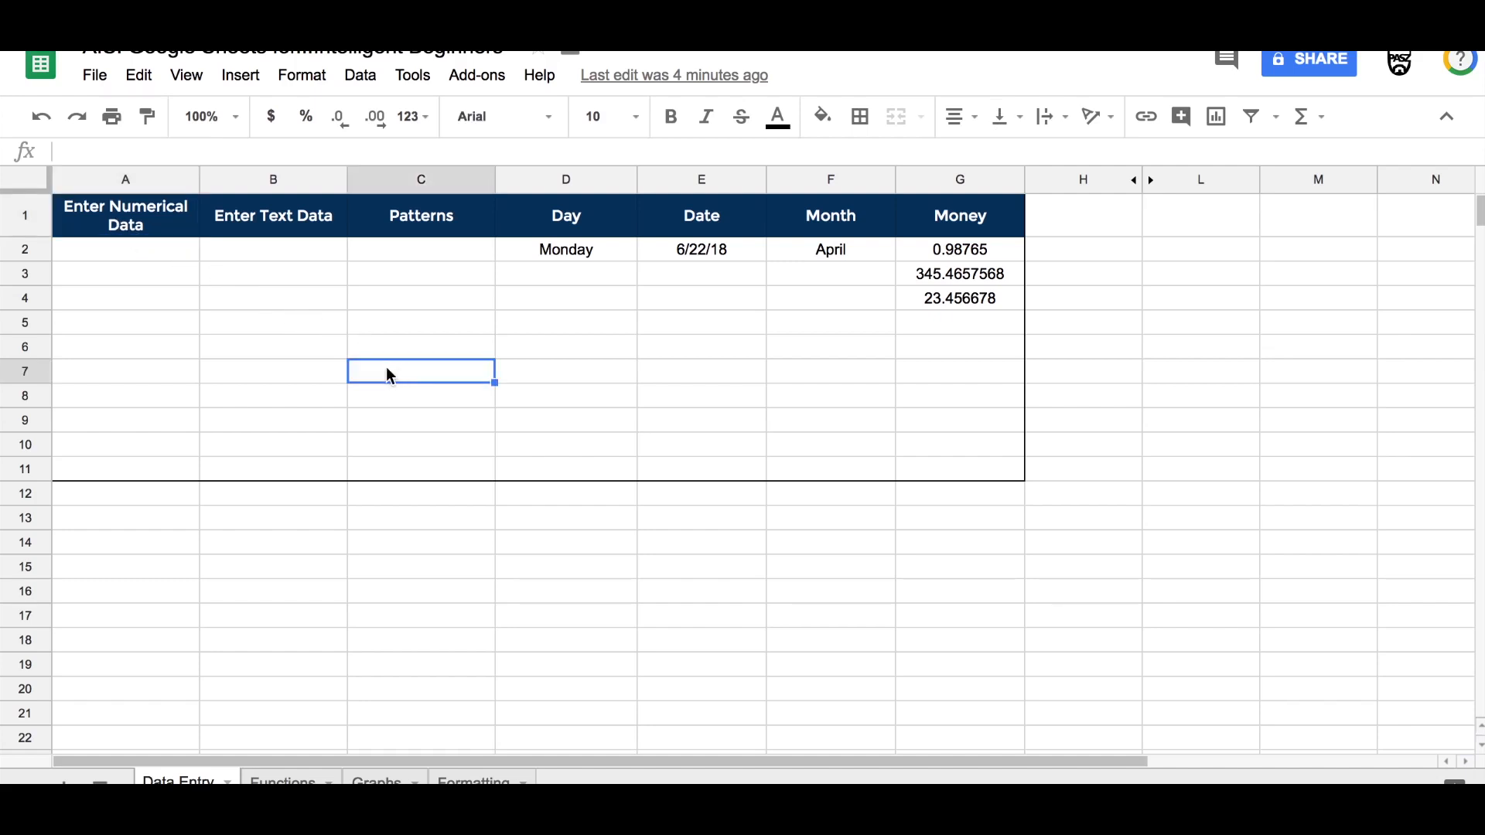
pyautogui.click(269, 422)
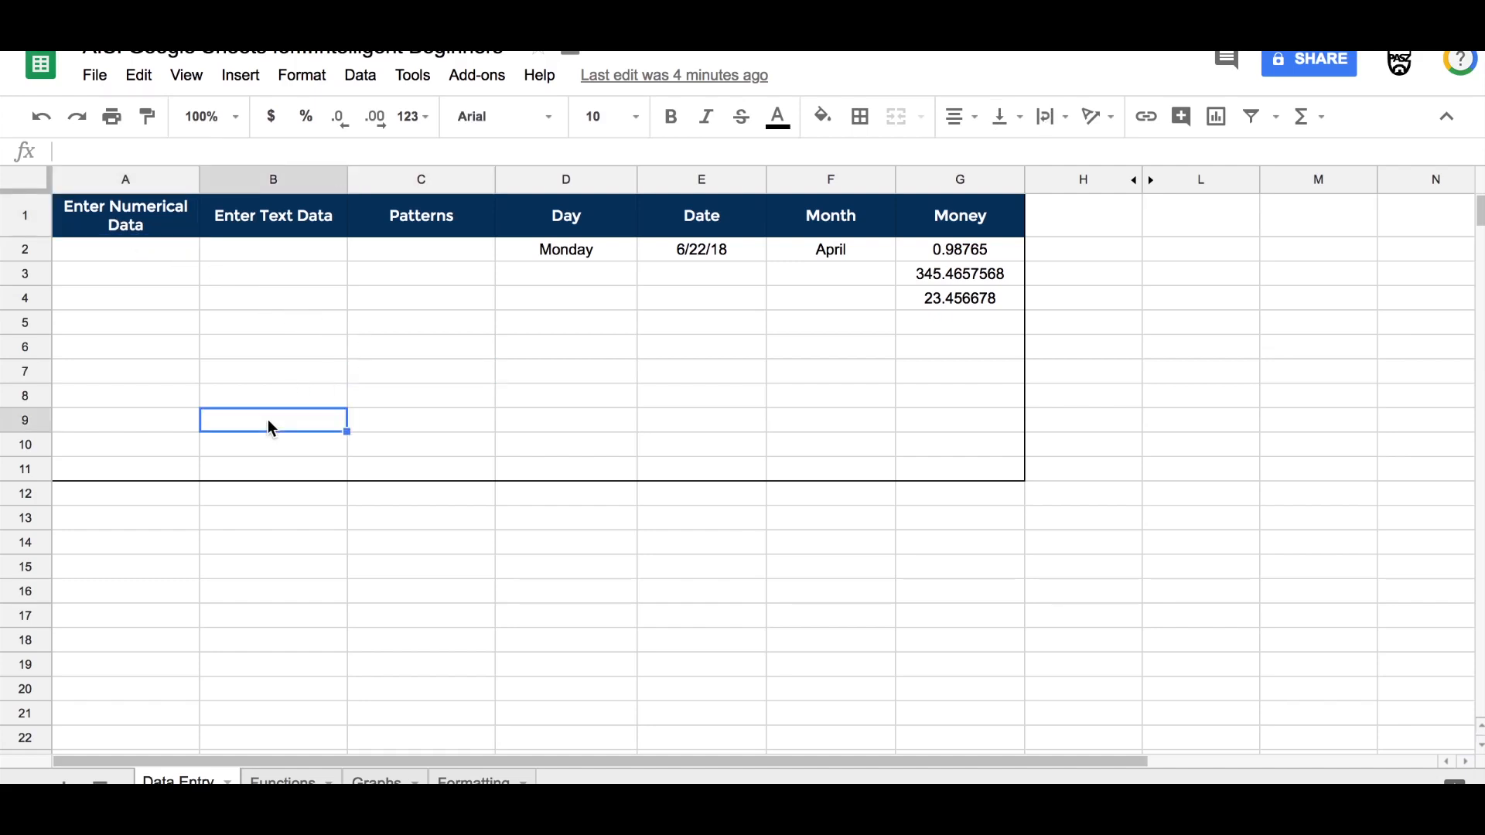
pyautogui.click(802, 478)
pyautogui.click(800, 495)
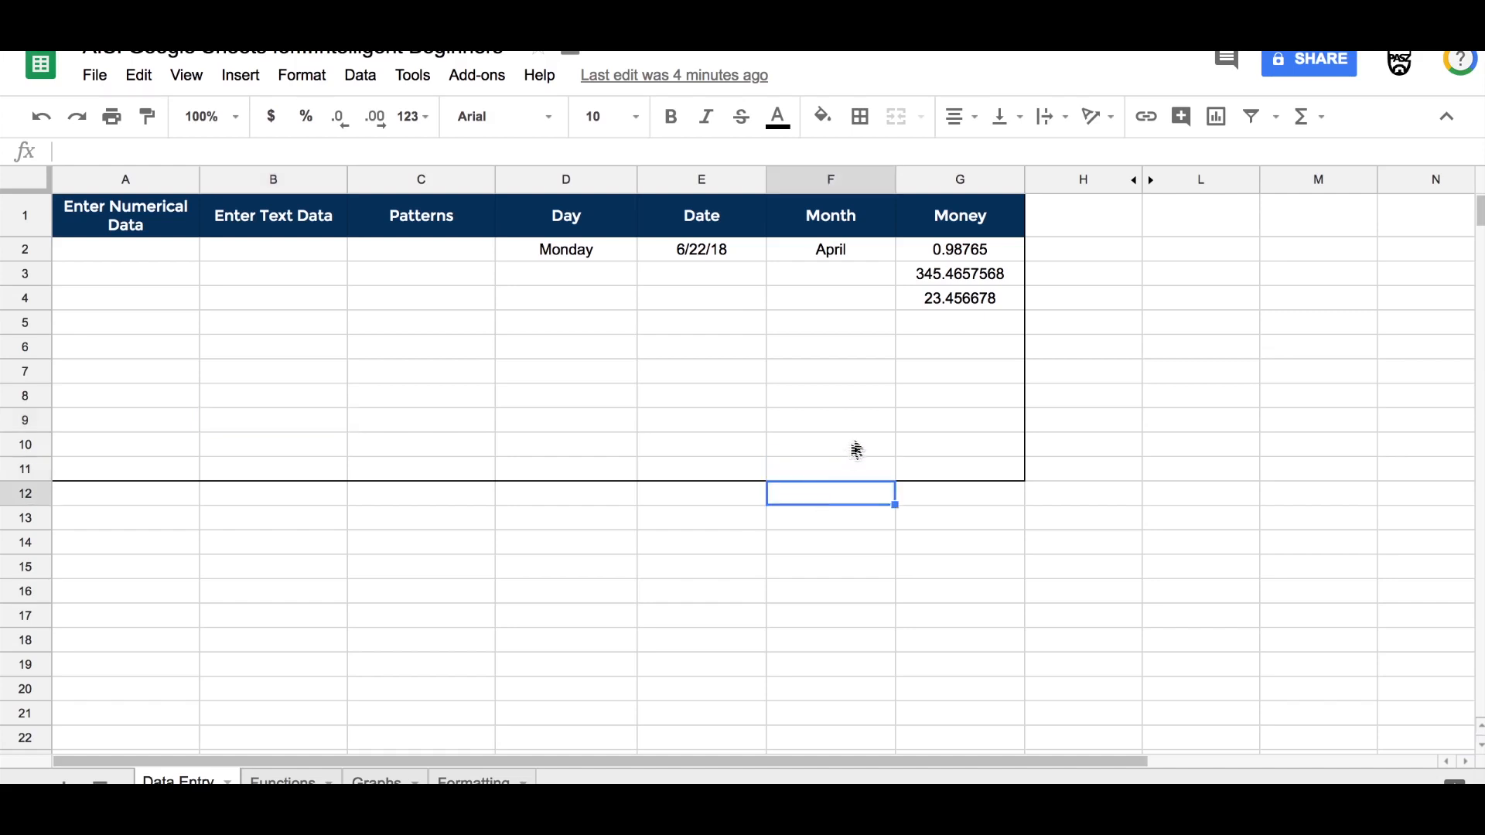
pyautogui.click(941, 346)
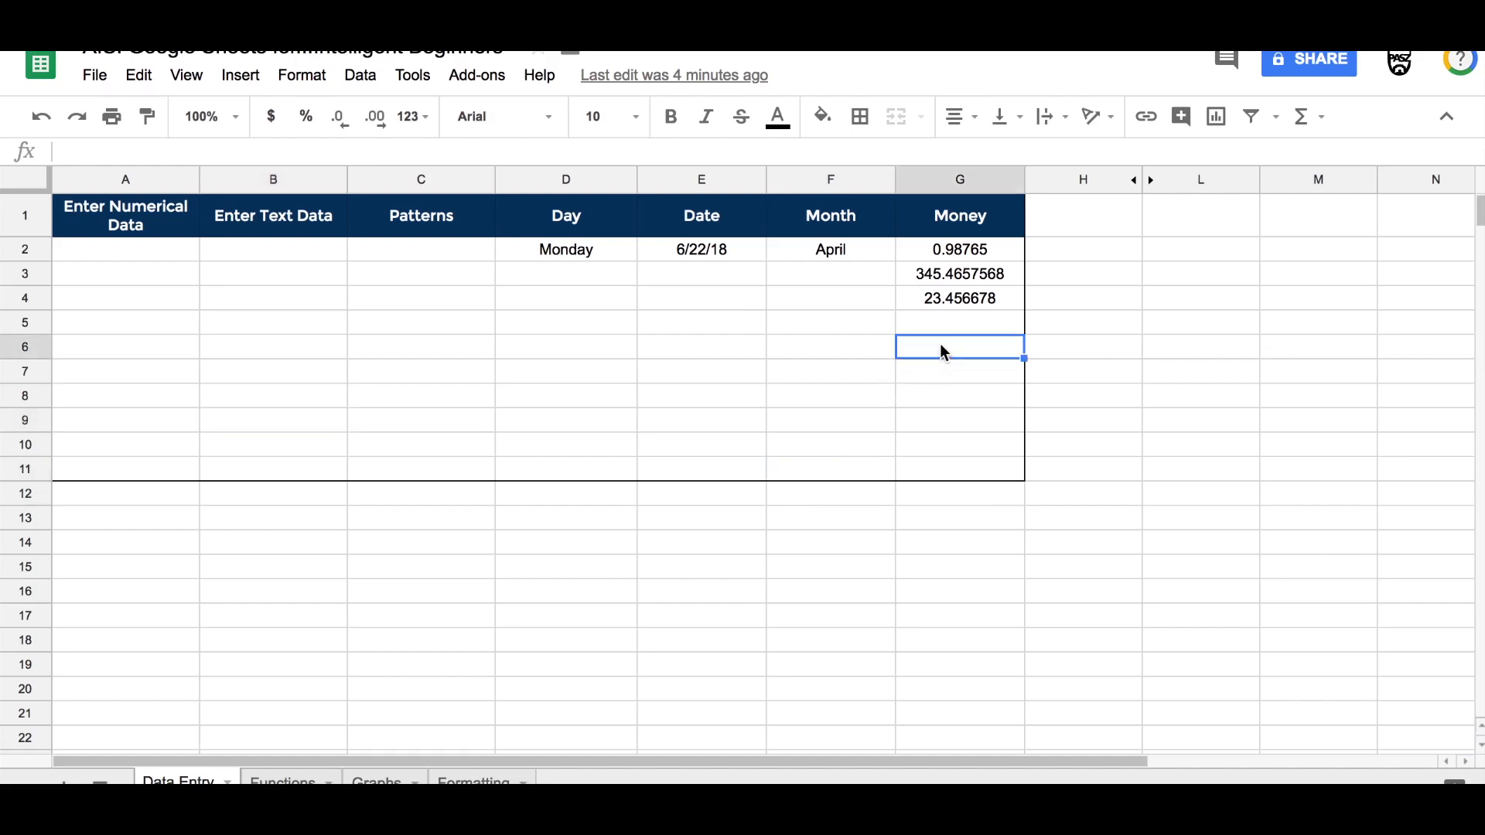
pyautogui.click(538, 318)
pyautogui.click(406, 370)
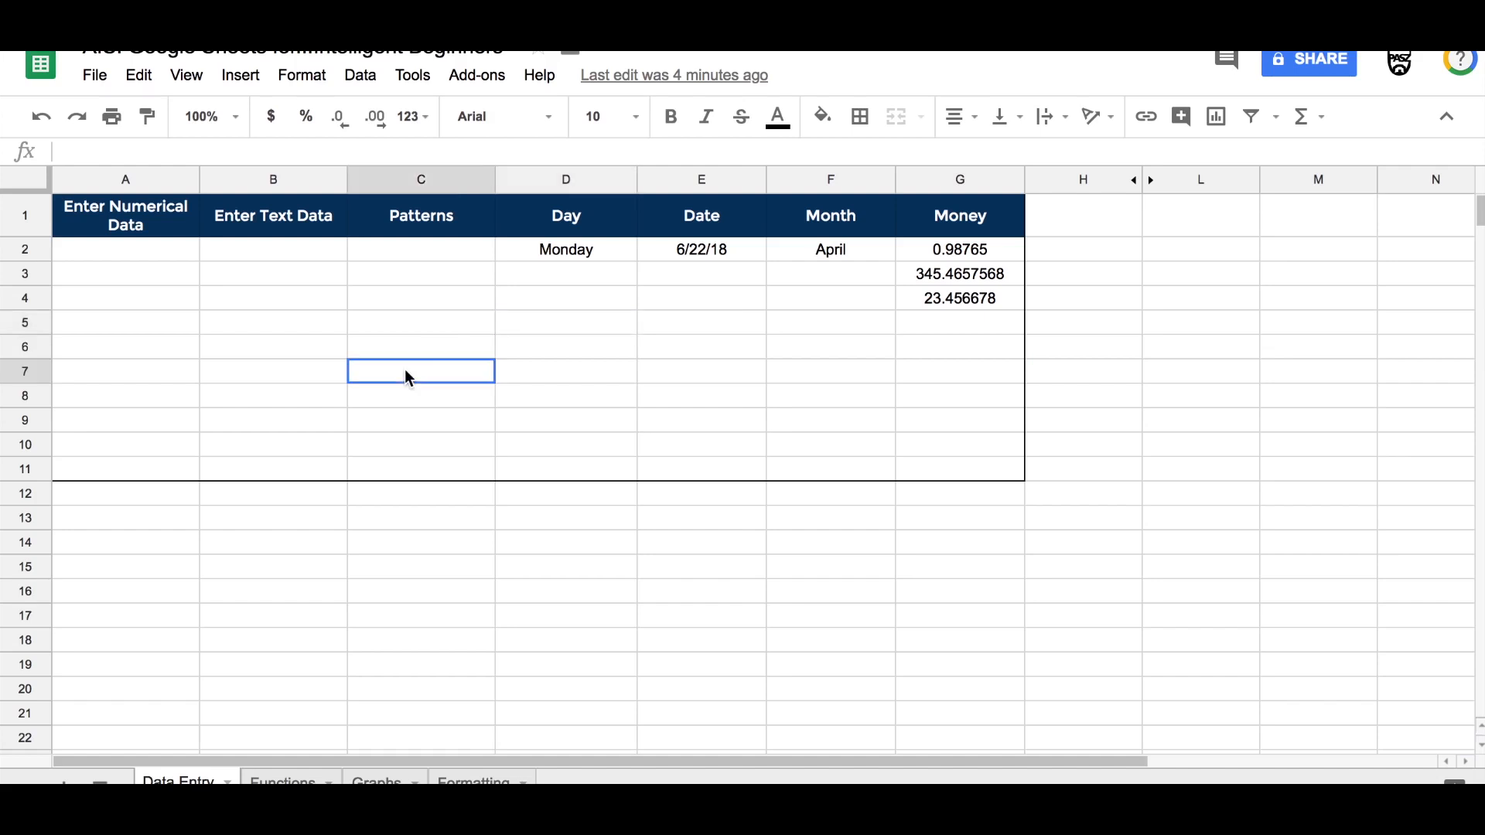
pyautogui.click(243, 301)
pyautogui.click(147, 396)
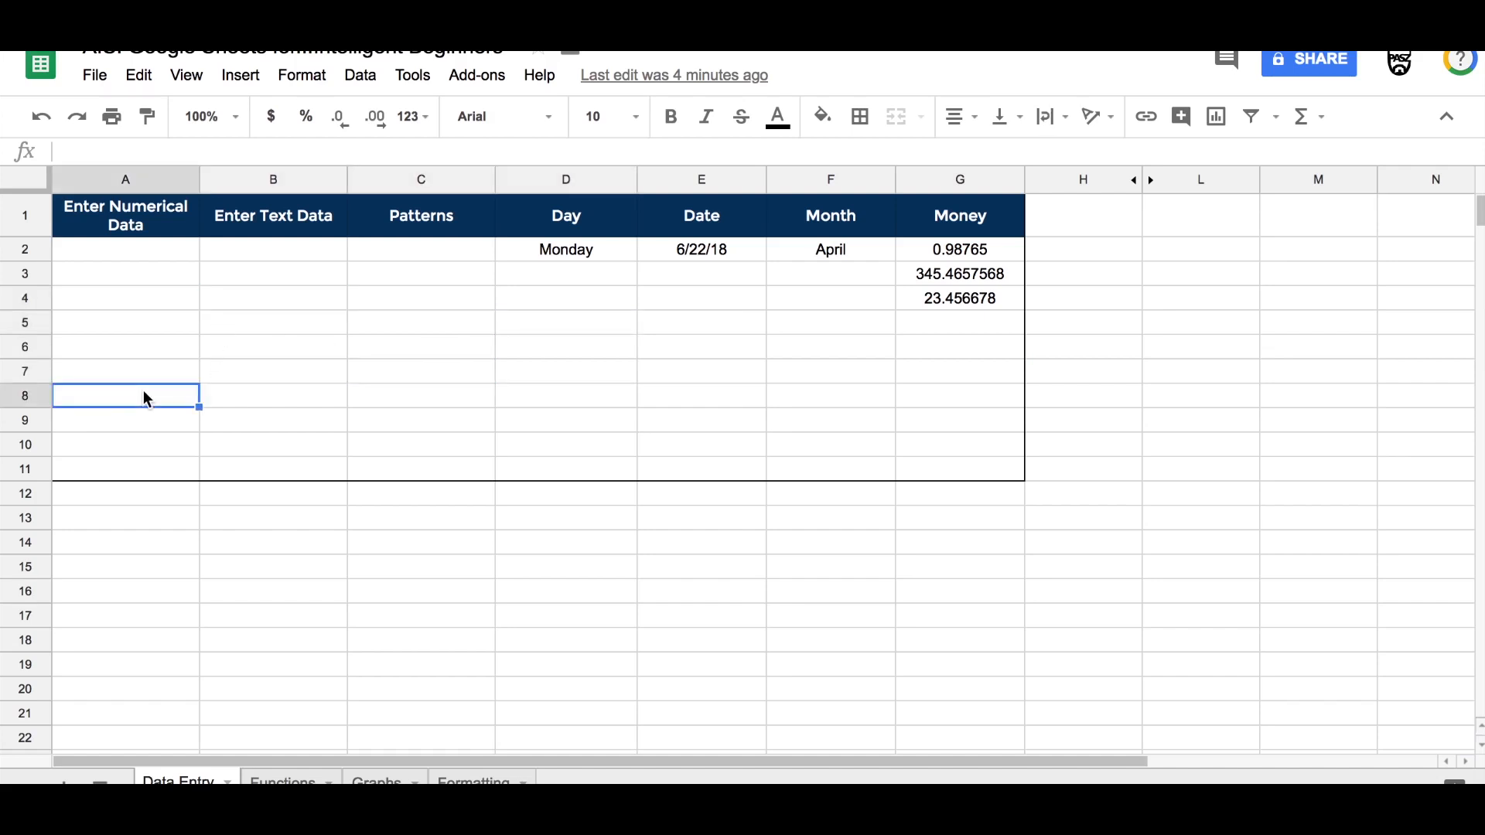
pyautogui.click(124, 303)
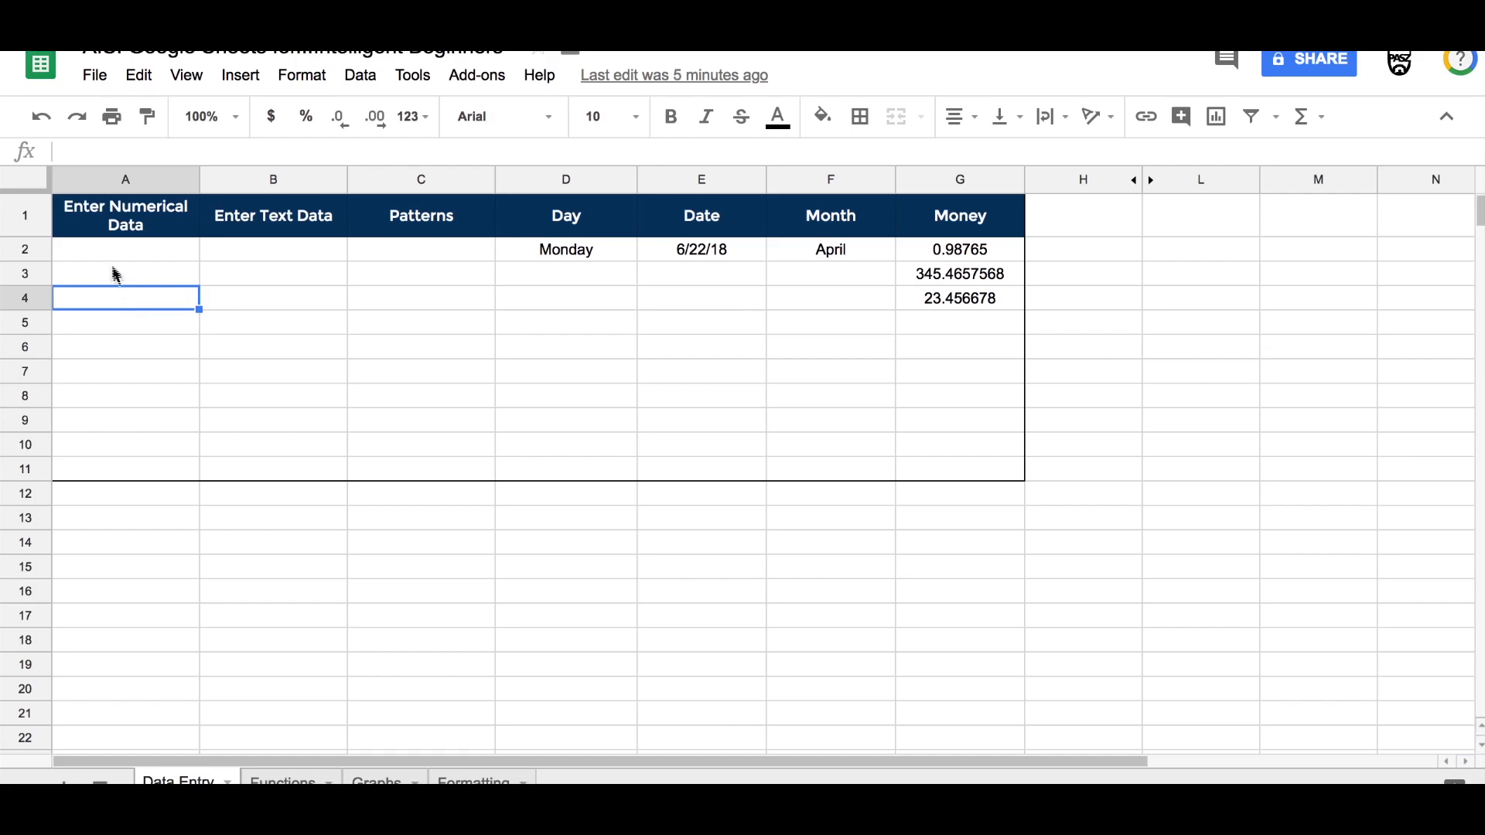
# Step: Enter 23, 45, 78, 45, 23, 12, 67, 45, 89 and 12 down the Enter Numerical Data column, cells A2 to A11
pyautogui.click(100, 248)
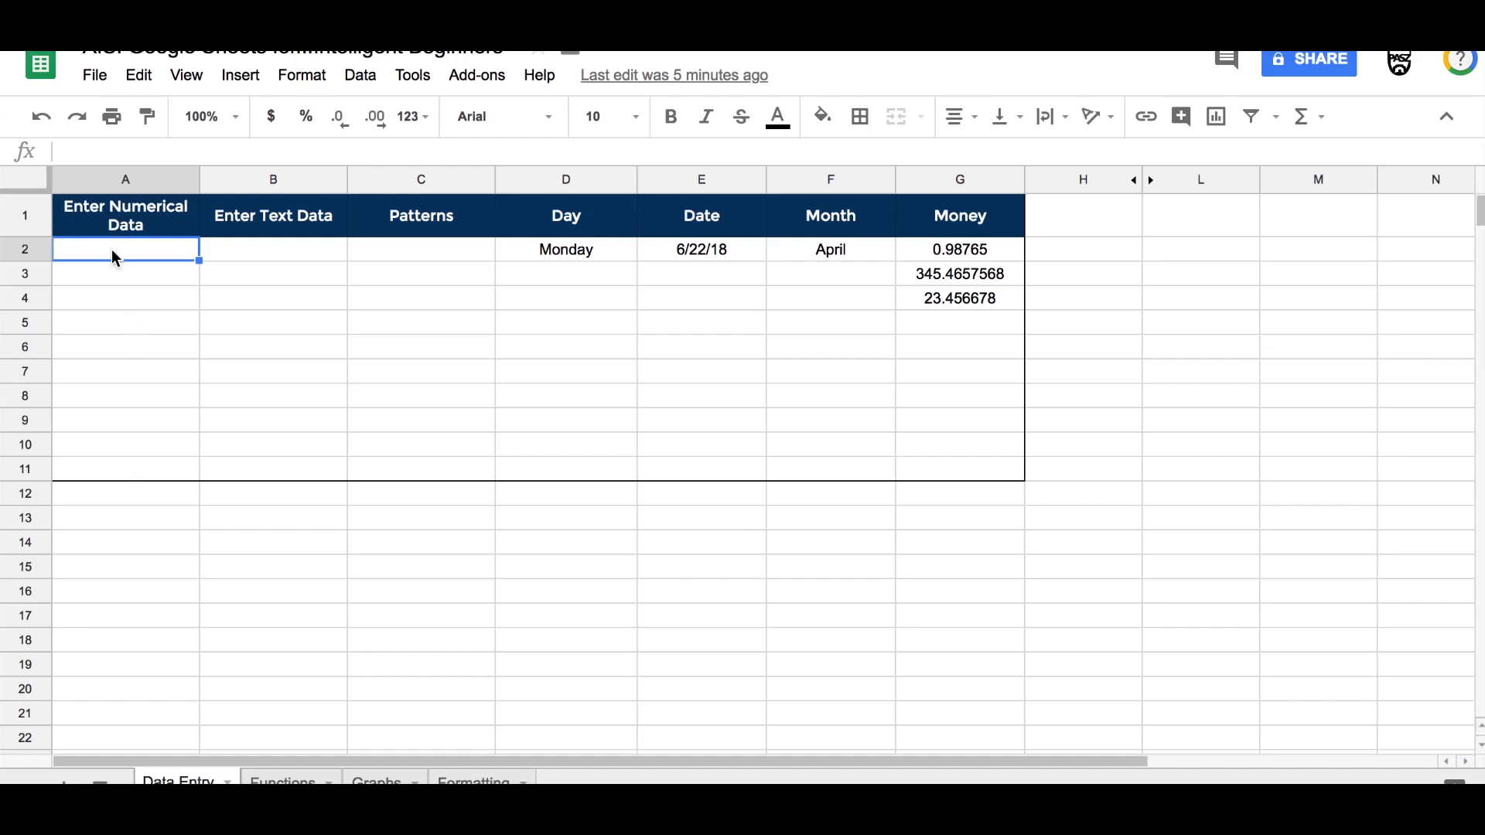
pyautogui.write('23')
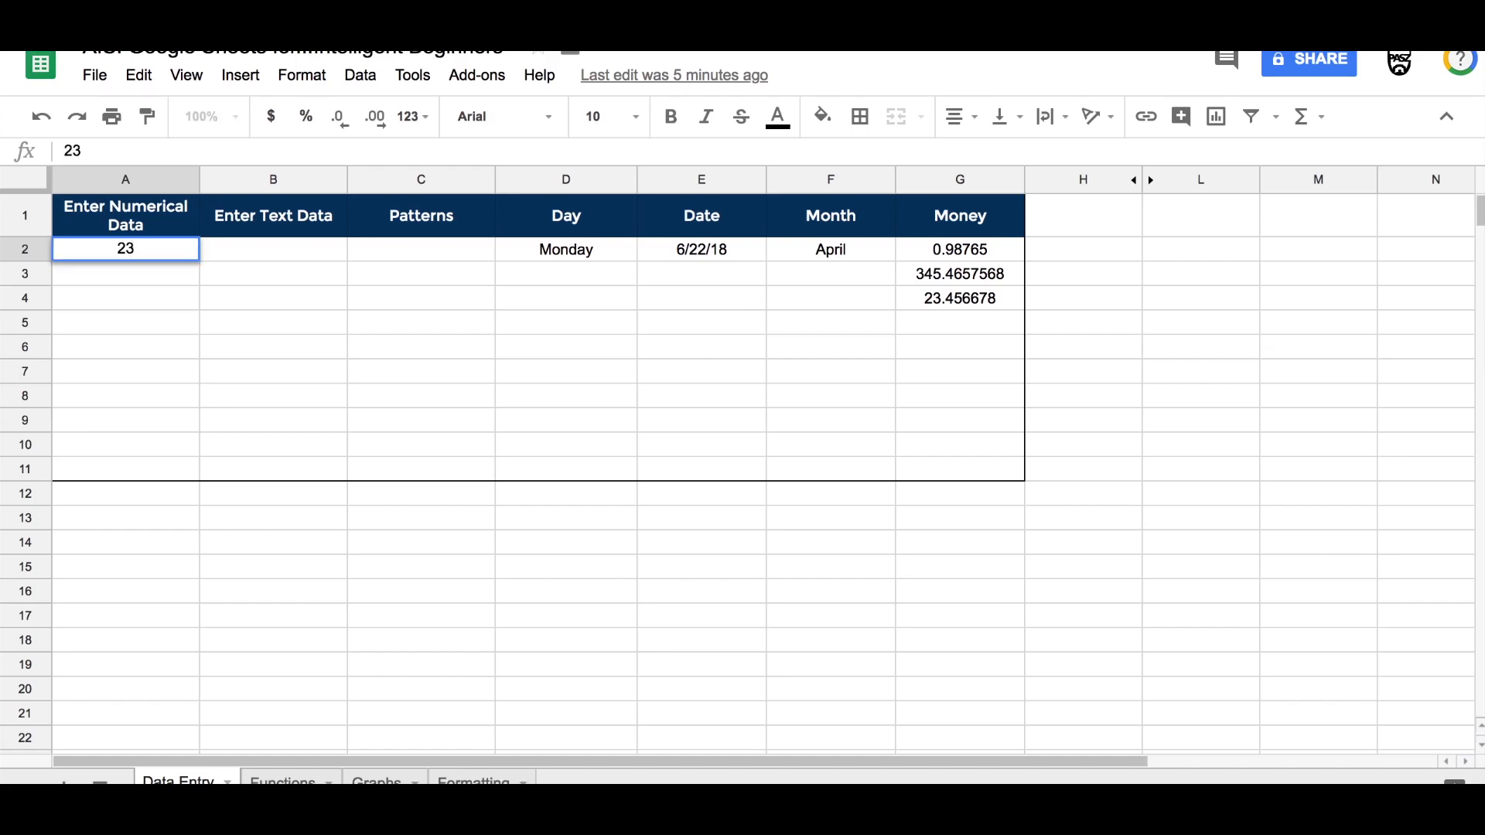
pyautogui.press('Return')
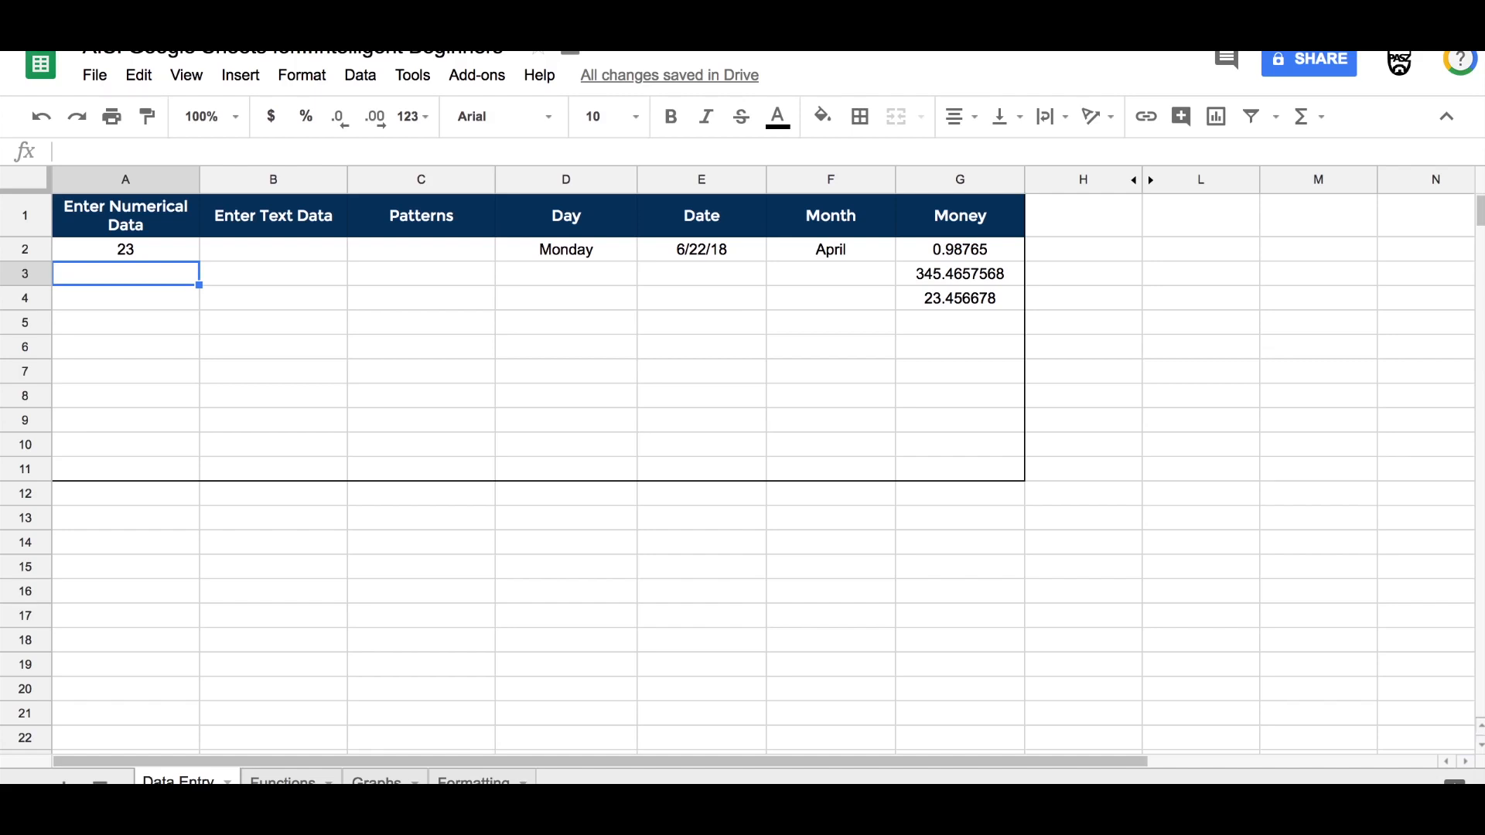
pyautogui.write('45')
pyautogui.press('Return')
pyautogui.write('78')
pyautogui.press('Return')
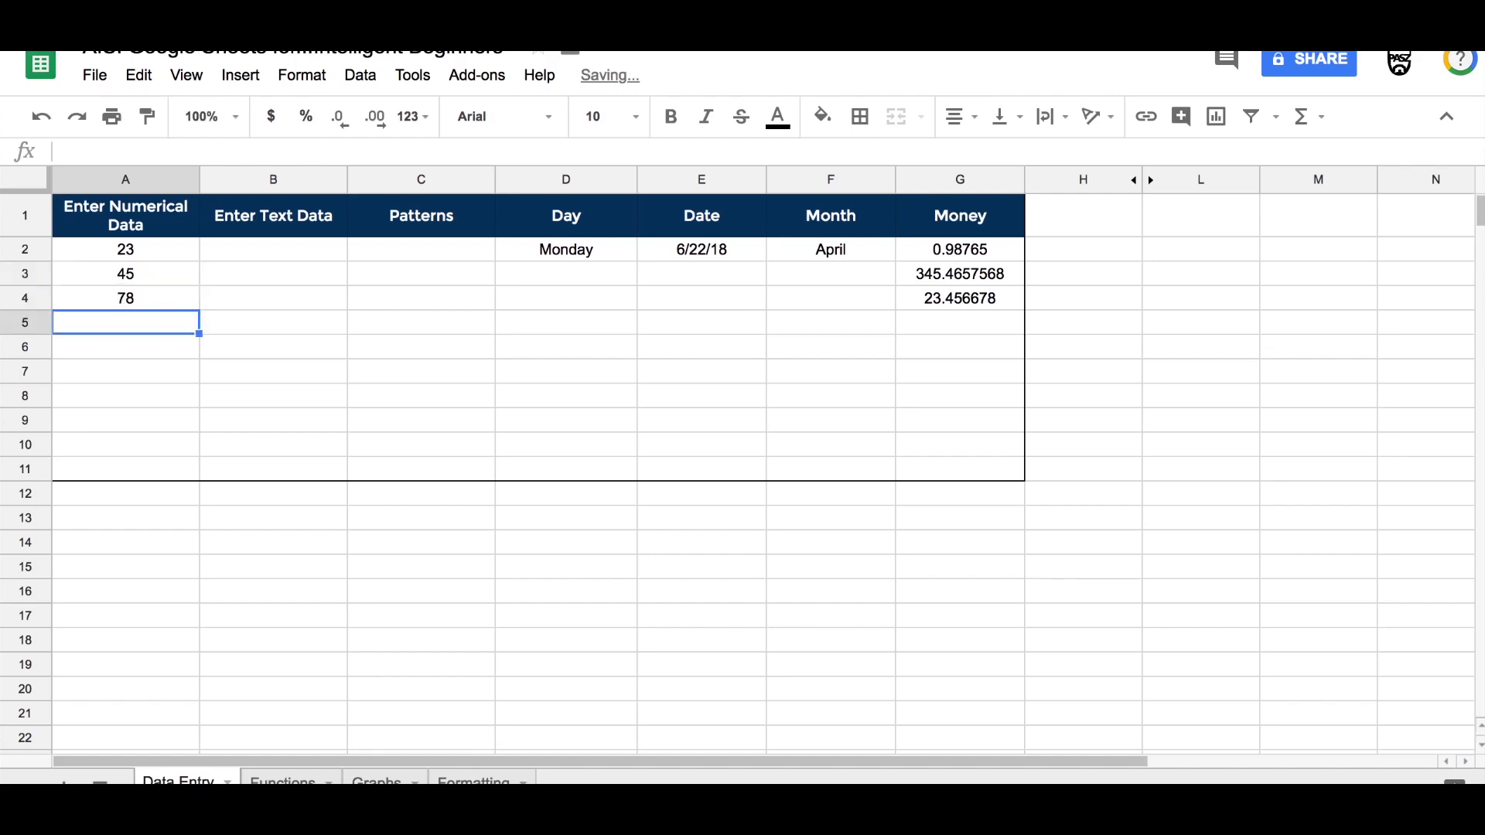
pyautogui.write('45')
pyautogui.press('Return')
pyautogui.write('23')
pyautogui.press('Return')
pyautogui.write('12')
pyautogui.press('Return')
pyautogui.write('67')
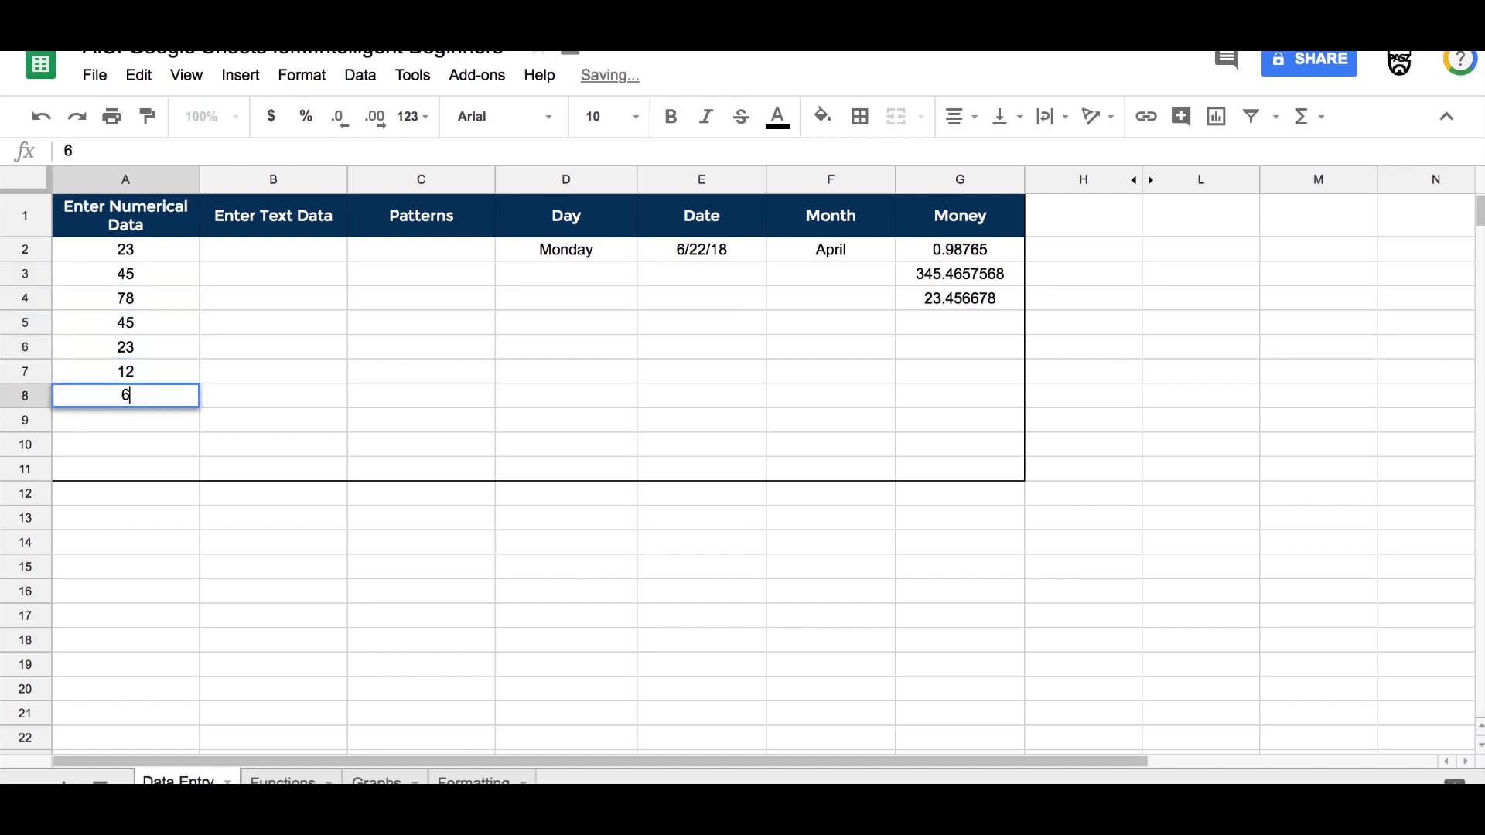
pyautogui.press('Return')
pyautogui.write('45')
pyautogui.press('Return')
pyautogui.write('89')
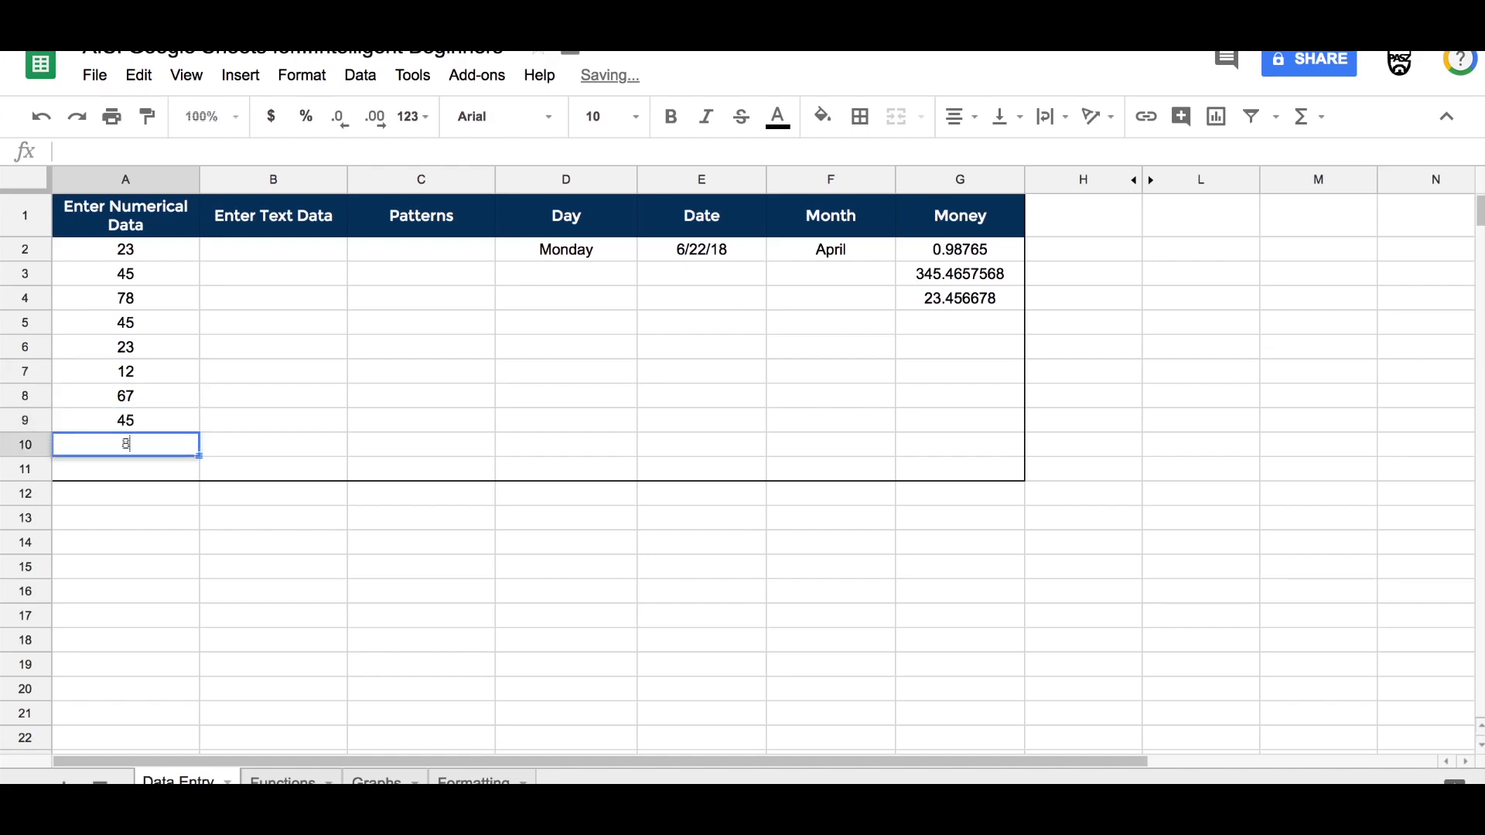
pyautogui.press('Return')
pyautogui.write('12')
pyautogui.press('Return')
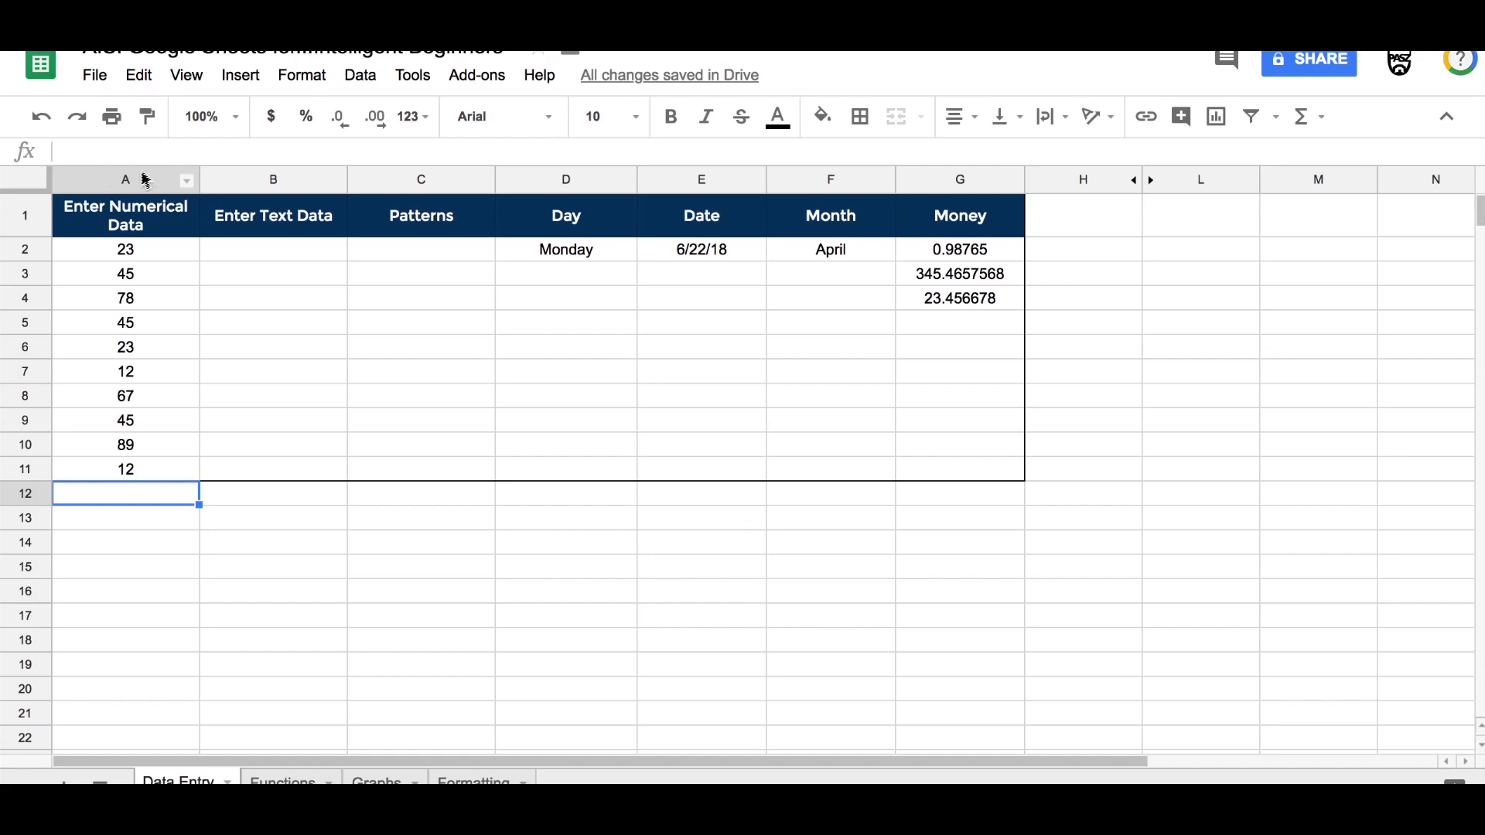
pyautogui.click(187, 186)
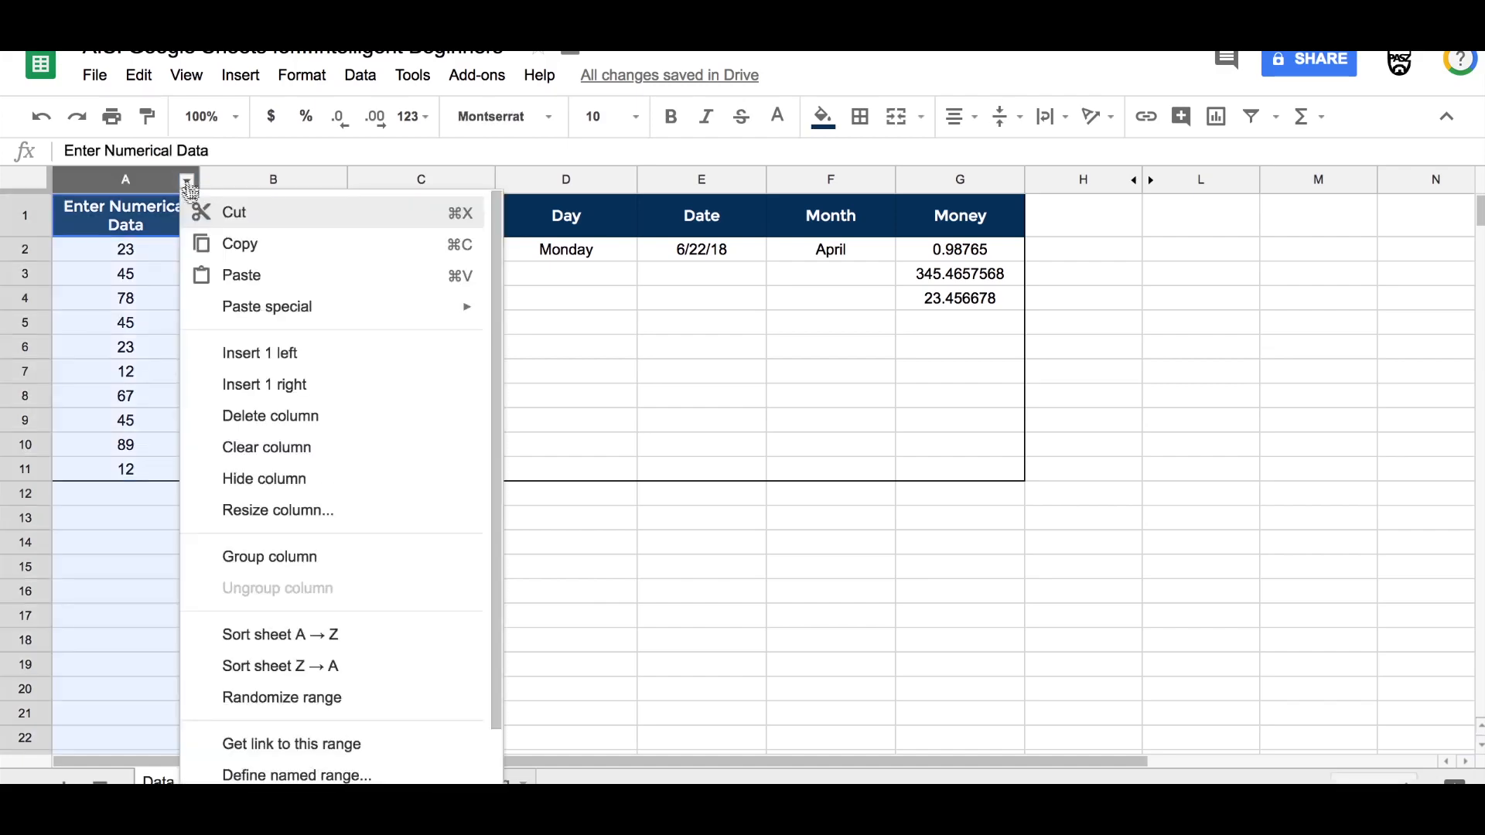
pyautogui.scroll(-2, 251, 472)
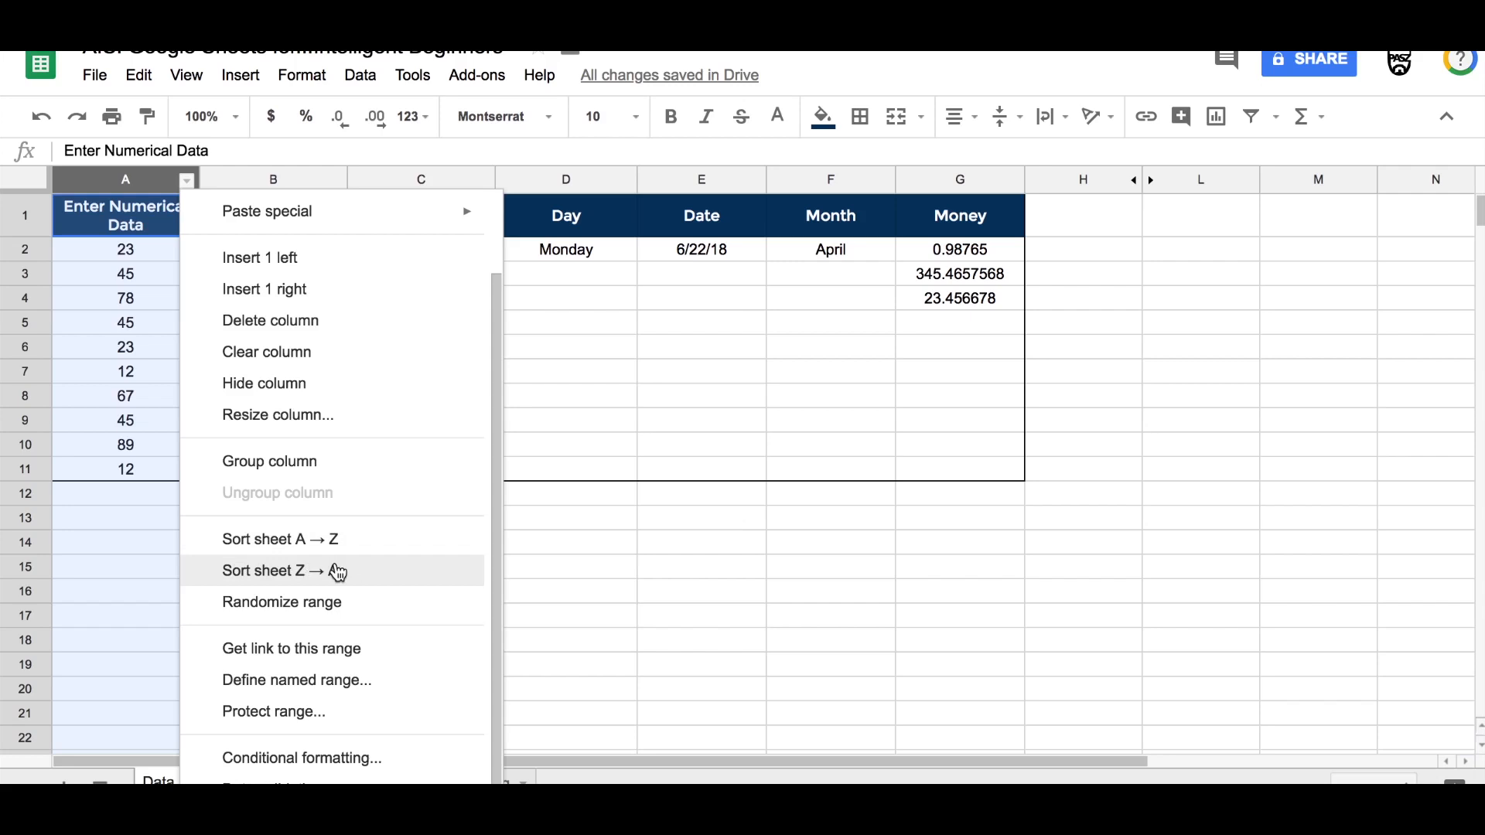
pyautogui.click(104, 220)
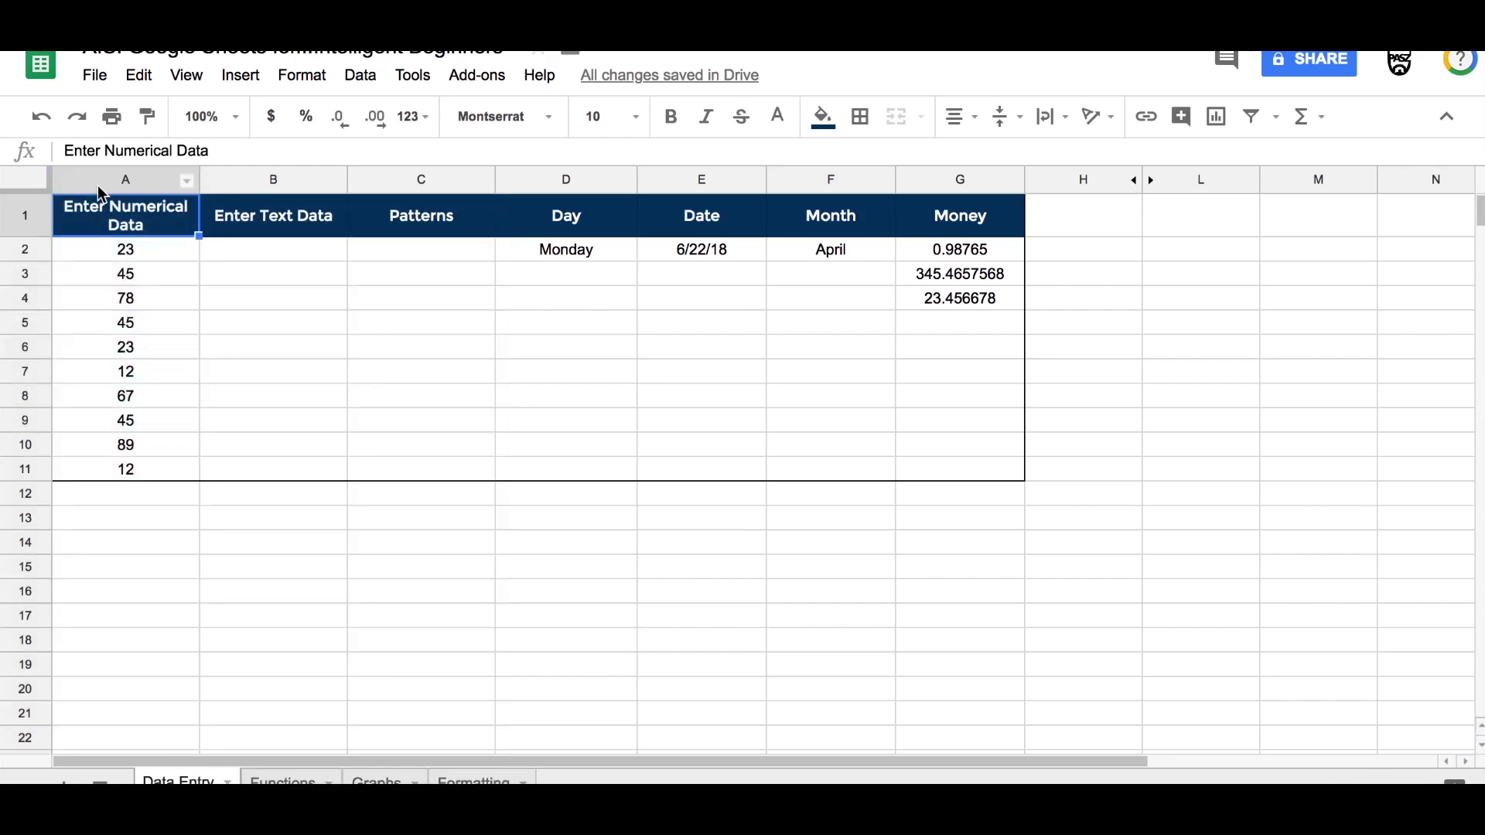
pyautogui.click(100, 182)
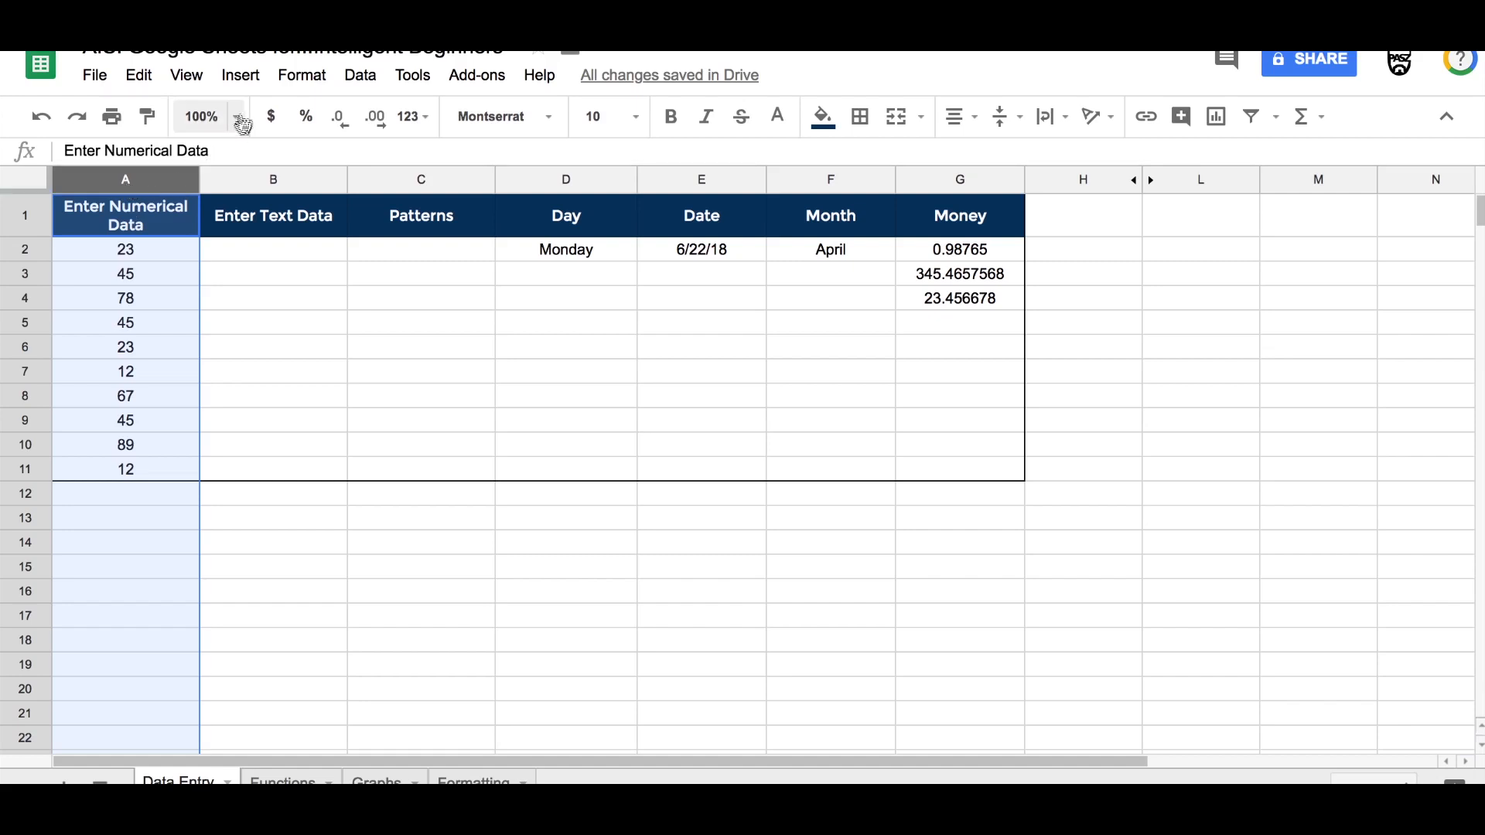
pyautogui.click(240, 77)
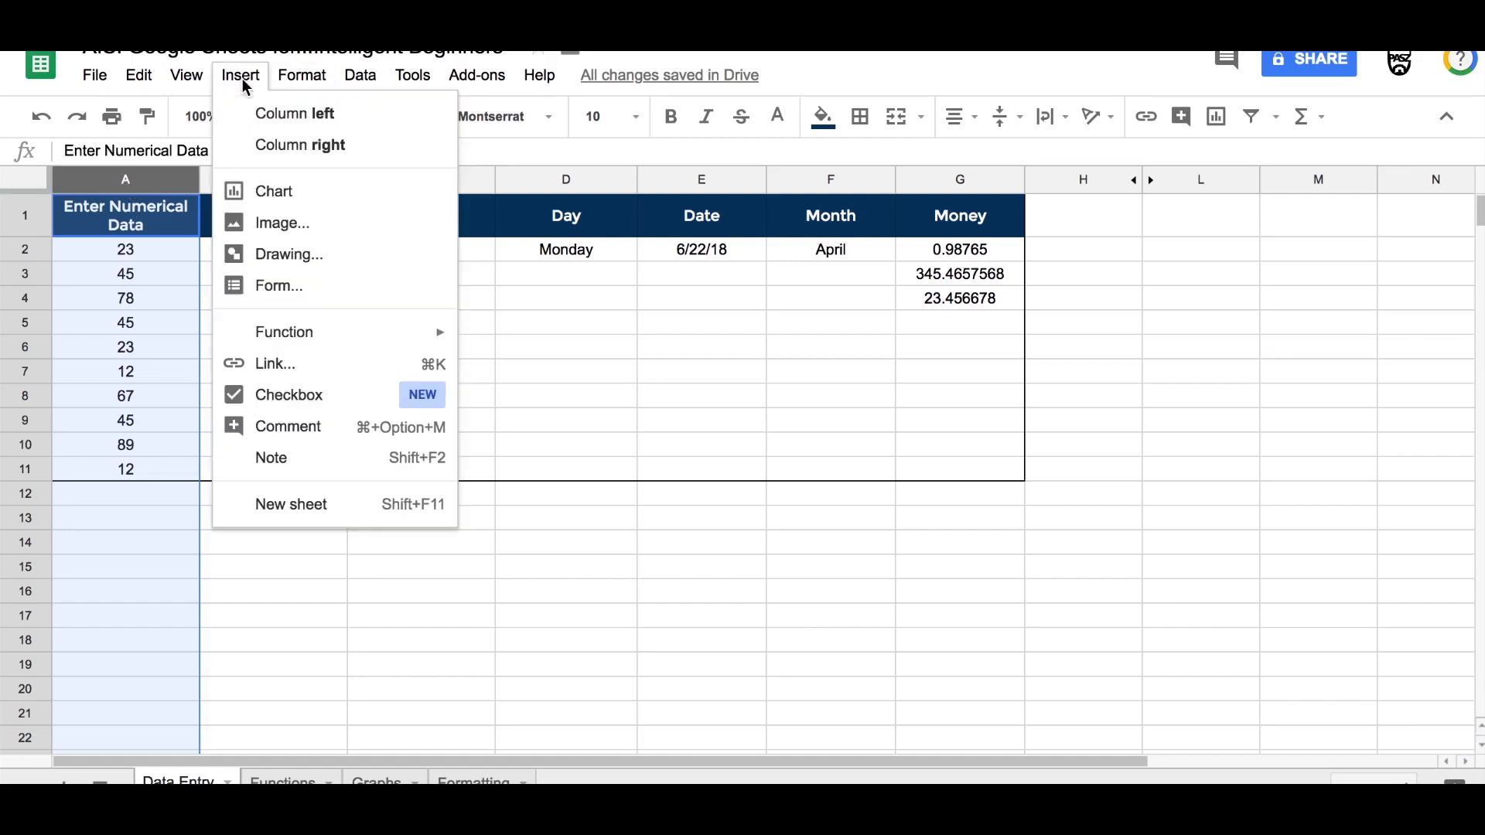
pyautogui.click(311, 85)
pyautogui.moveTo(369, 81)
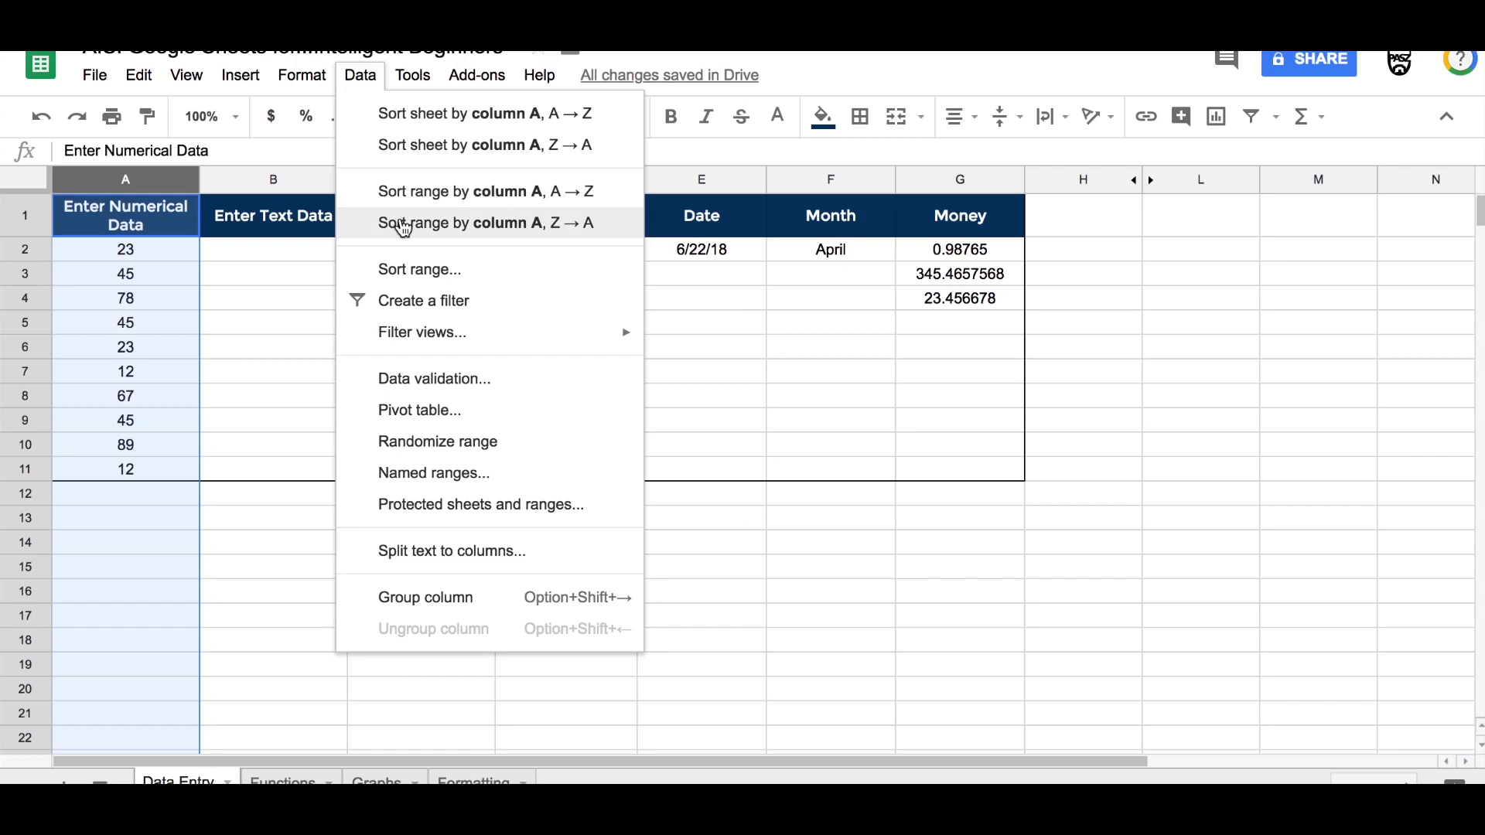
pyautogui.click(359, 78)
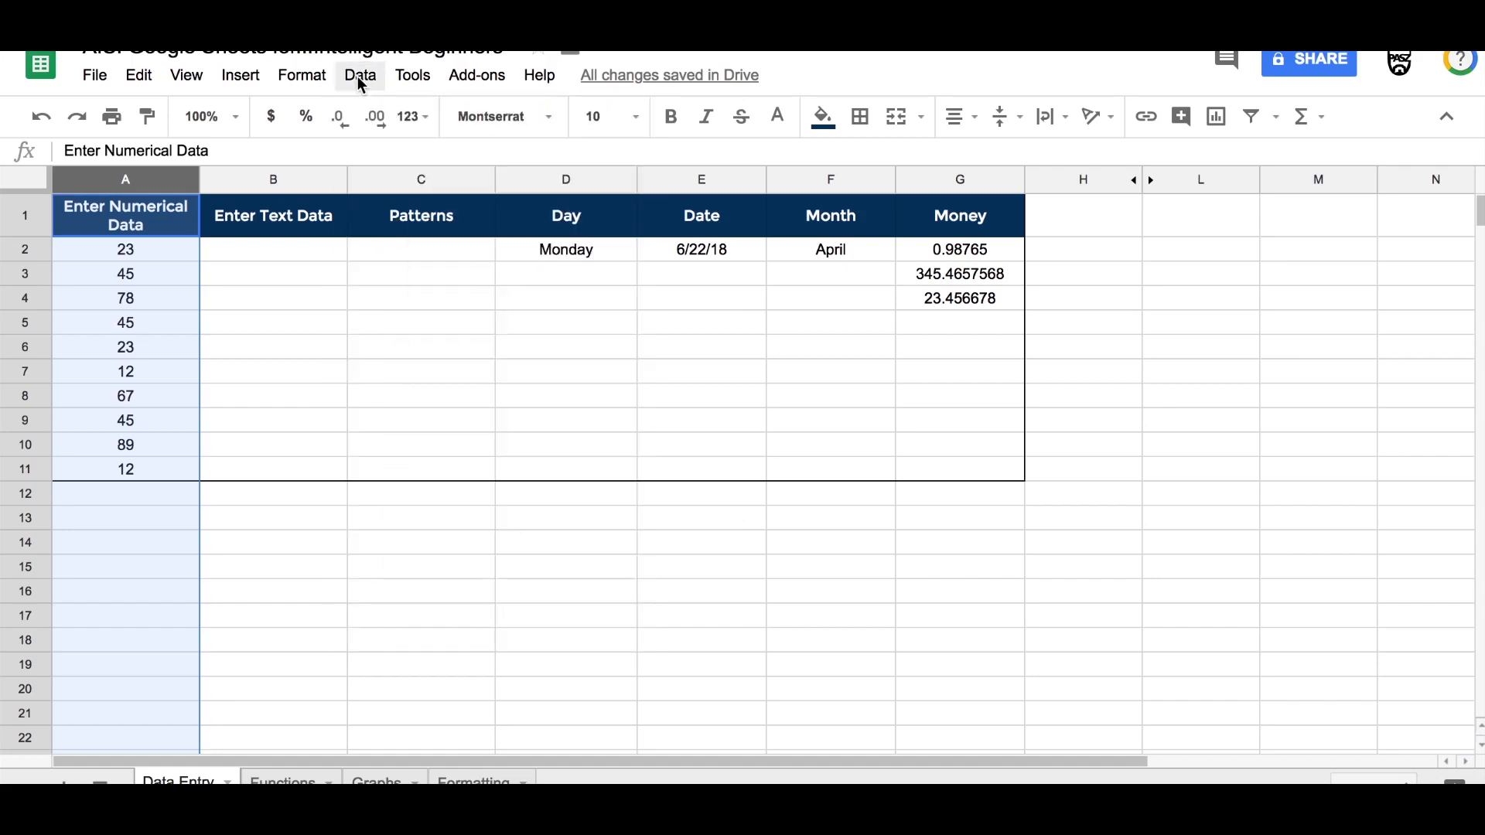
# Step: Sort the sheet by column A from A to Z, then undo that sort
pyautogui.moveTo(174, 187)
pyautogui.click(187, 183)
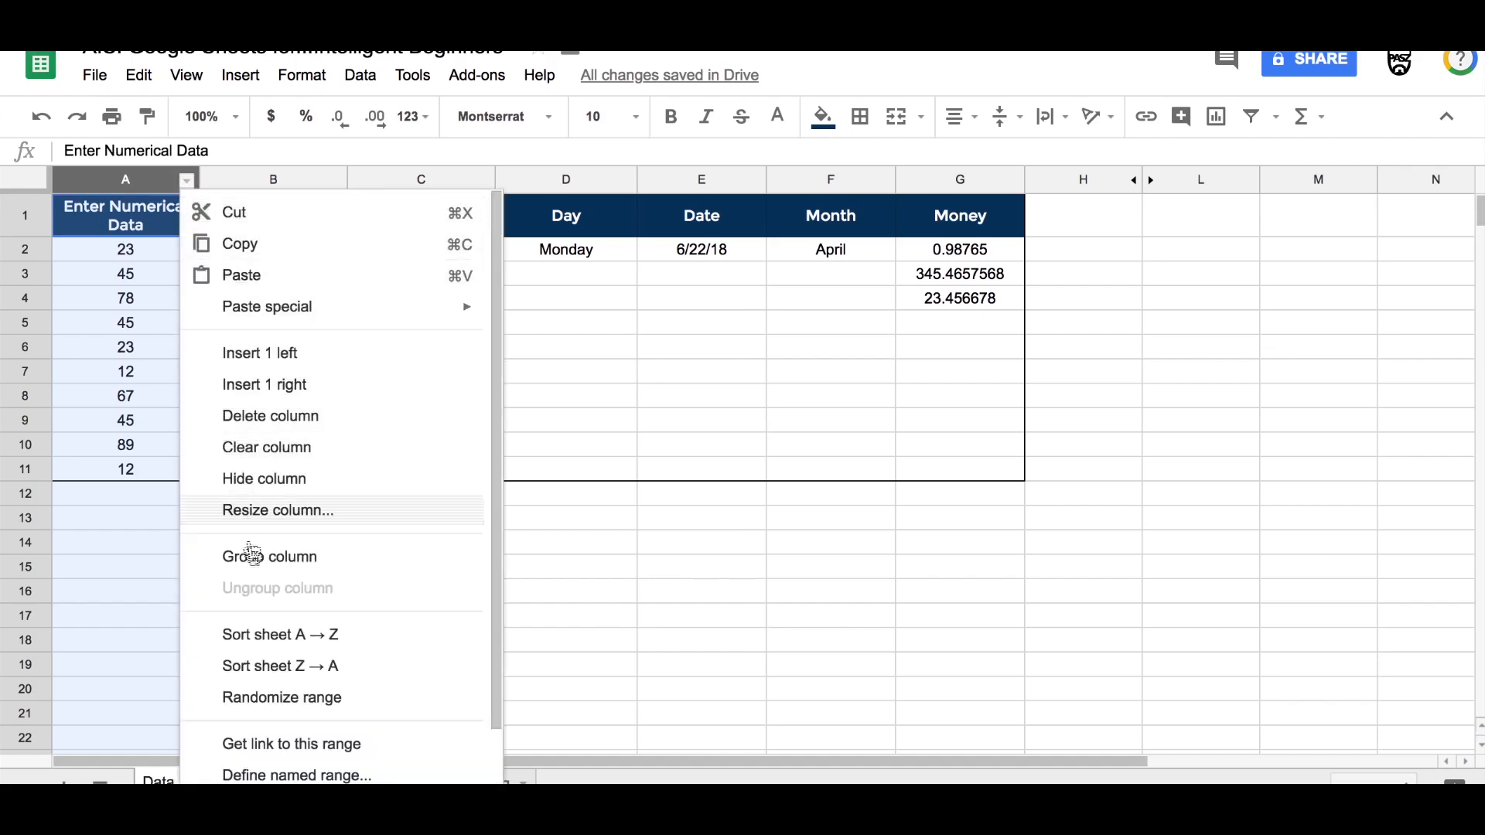
pyautogui.click(269, 637)
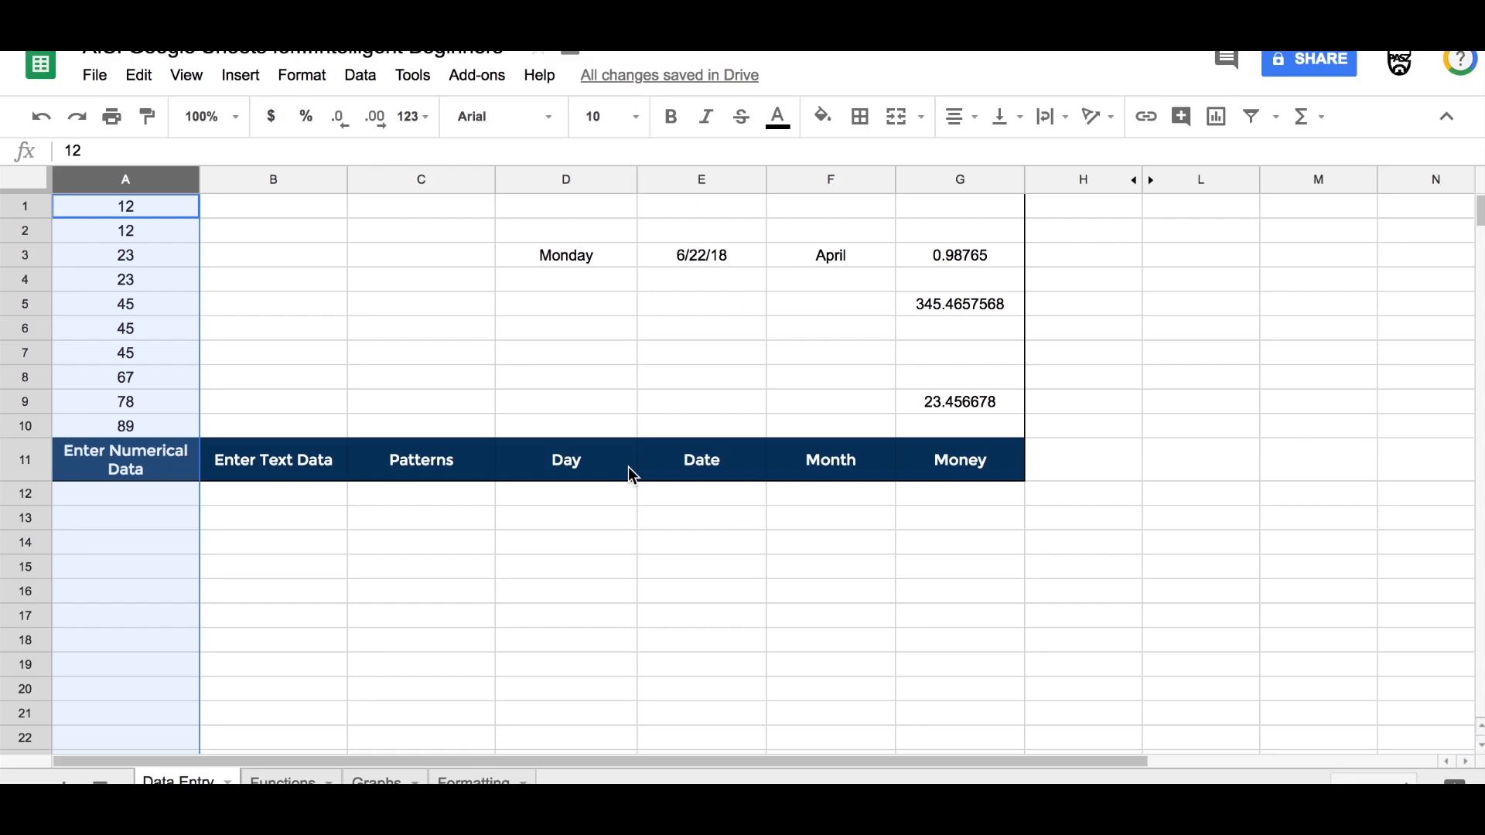
pyautogui.click(41, 123)
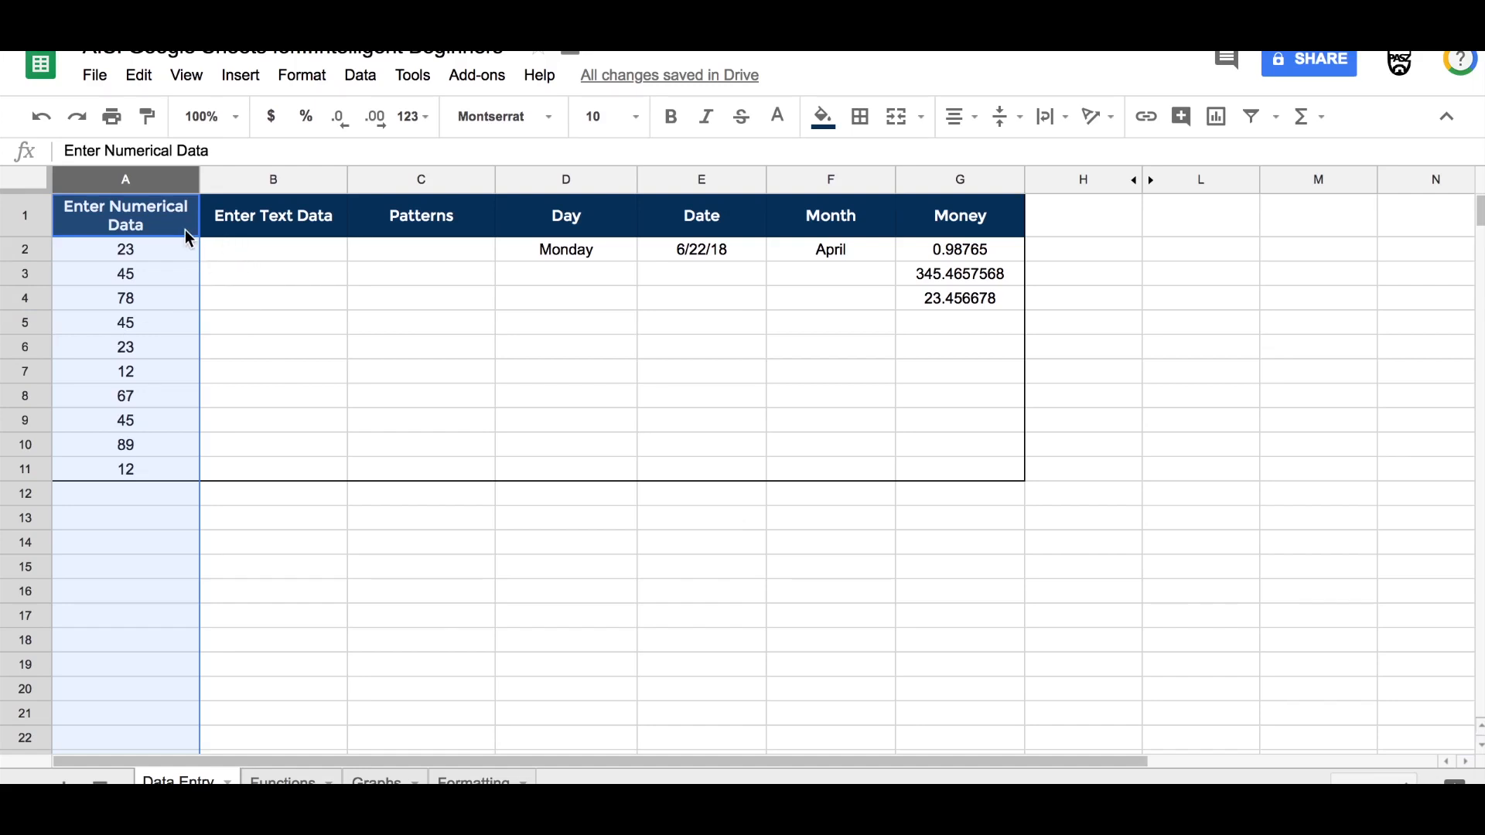
# Step: Freeze the header row so it stays in place at the top of the sheet
pyautogui.click(232, 263)
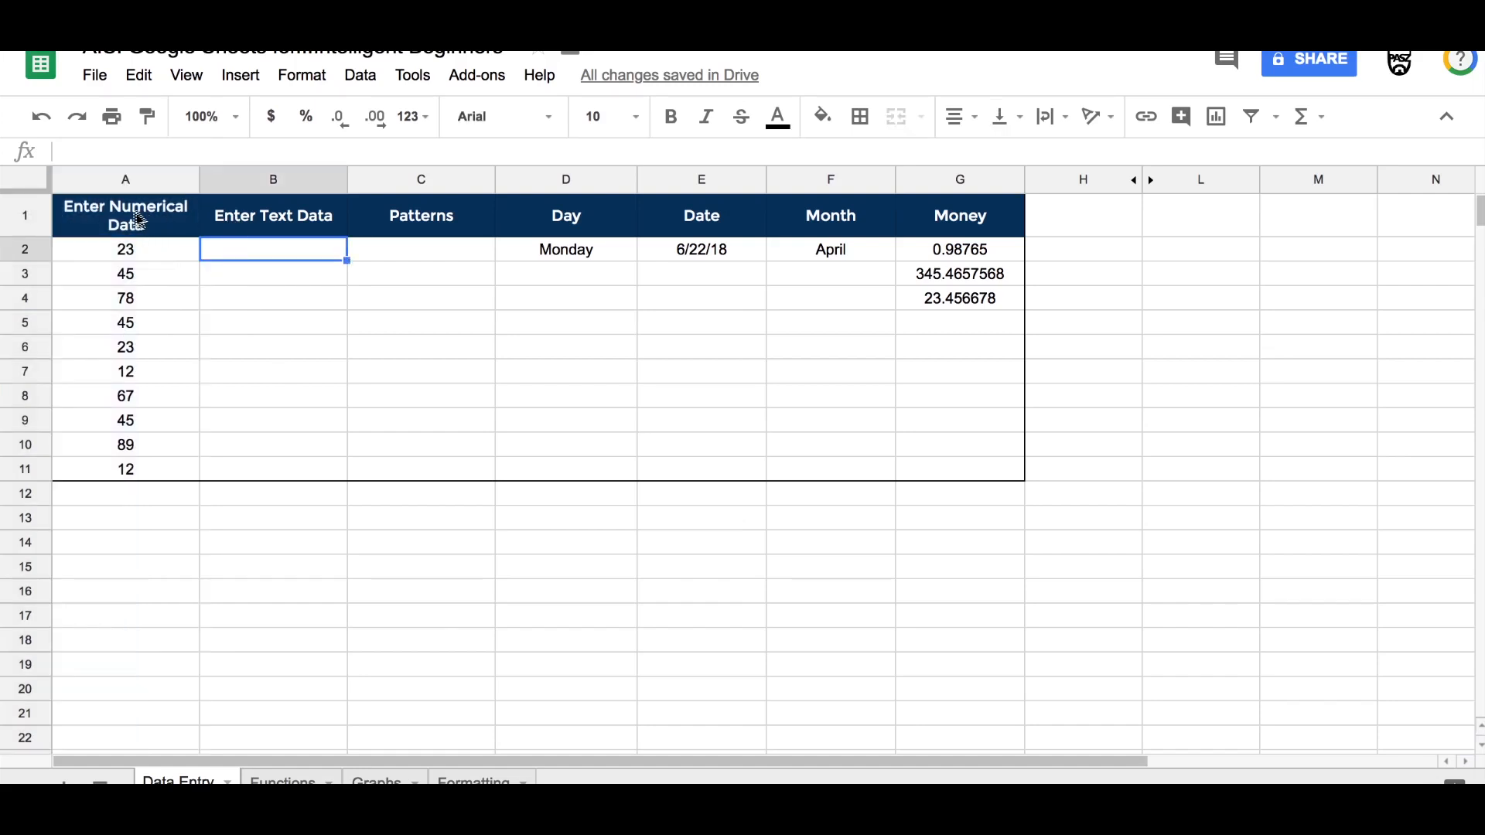
pyautogui.click(15, 210)
pyautogui.click(186, 247)
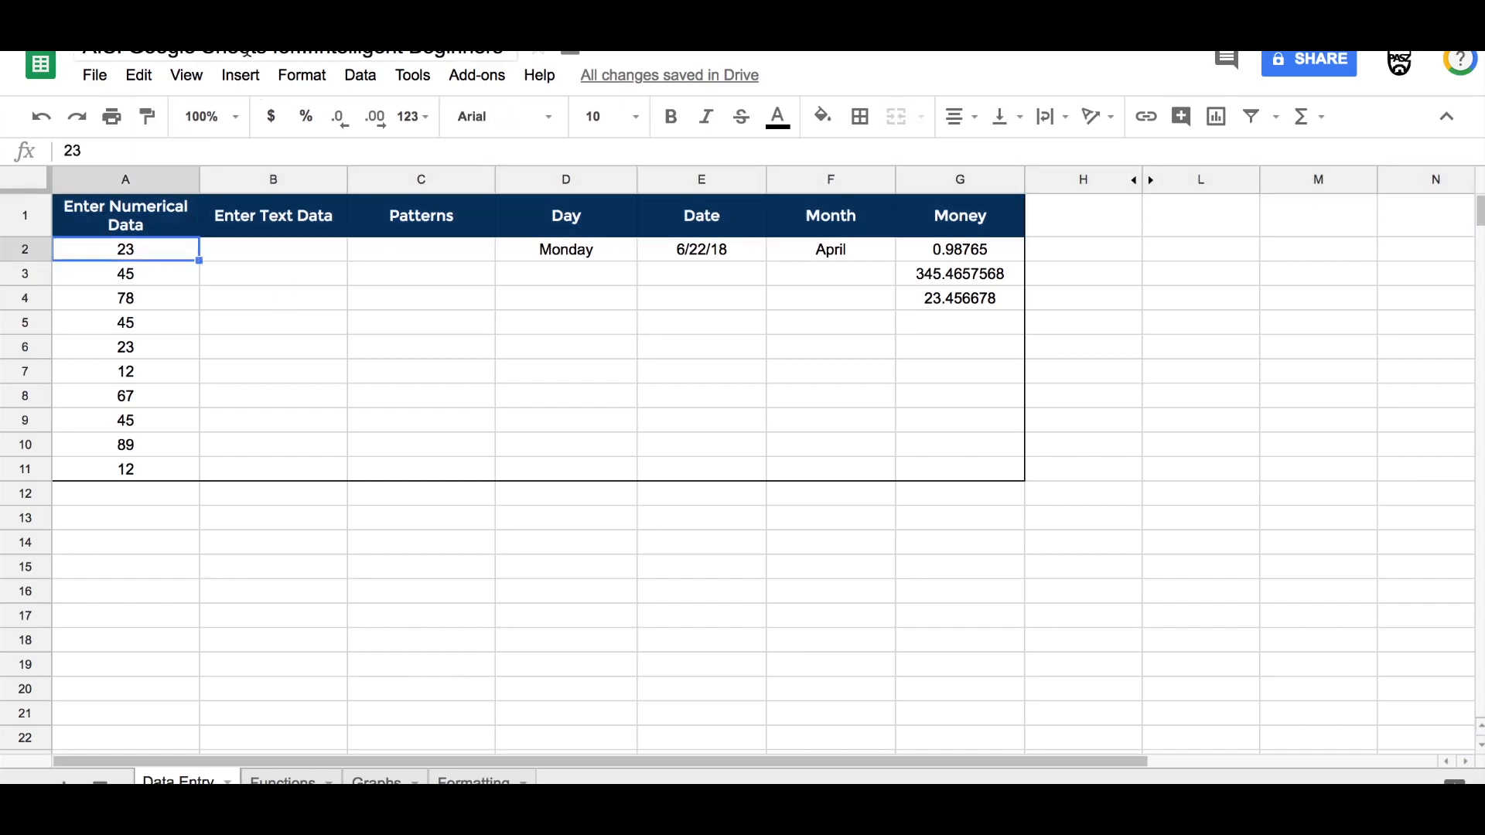
pyautogui.click(183, 80)
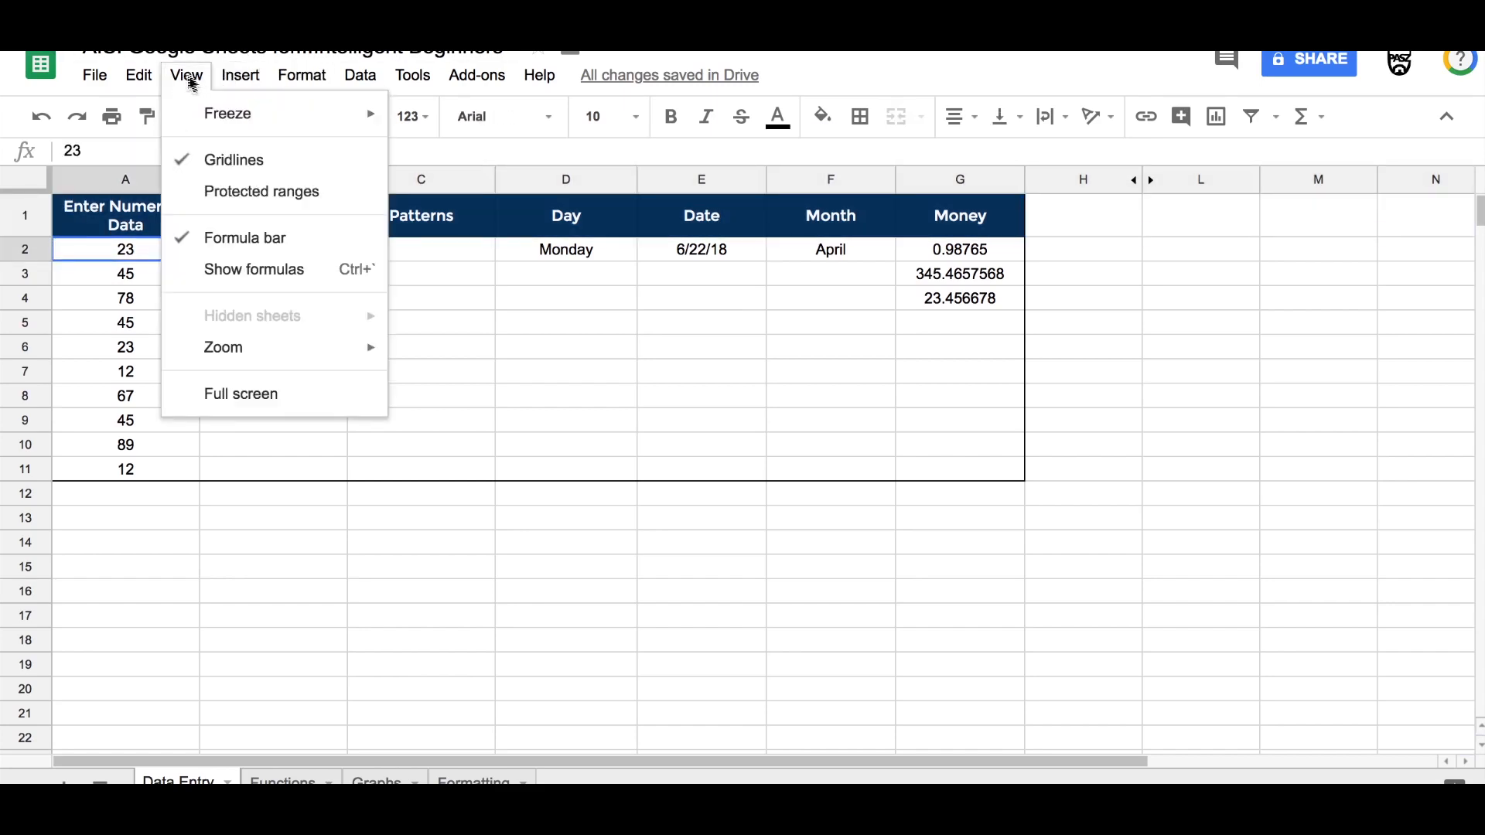
pyautogui.moveTo(199, 115)
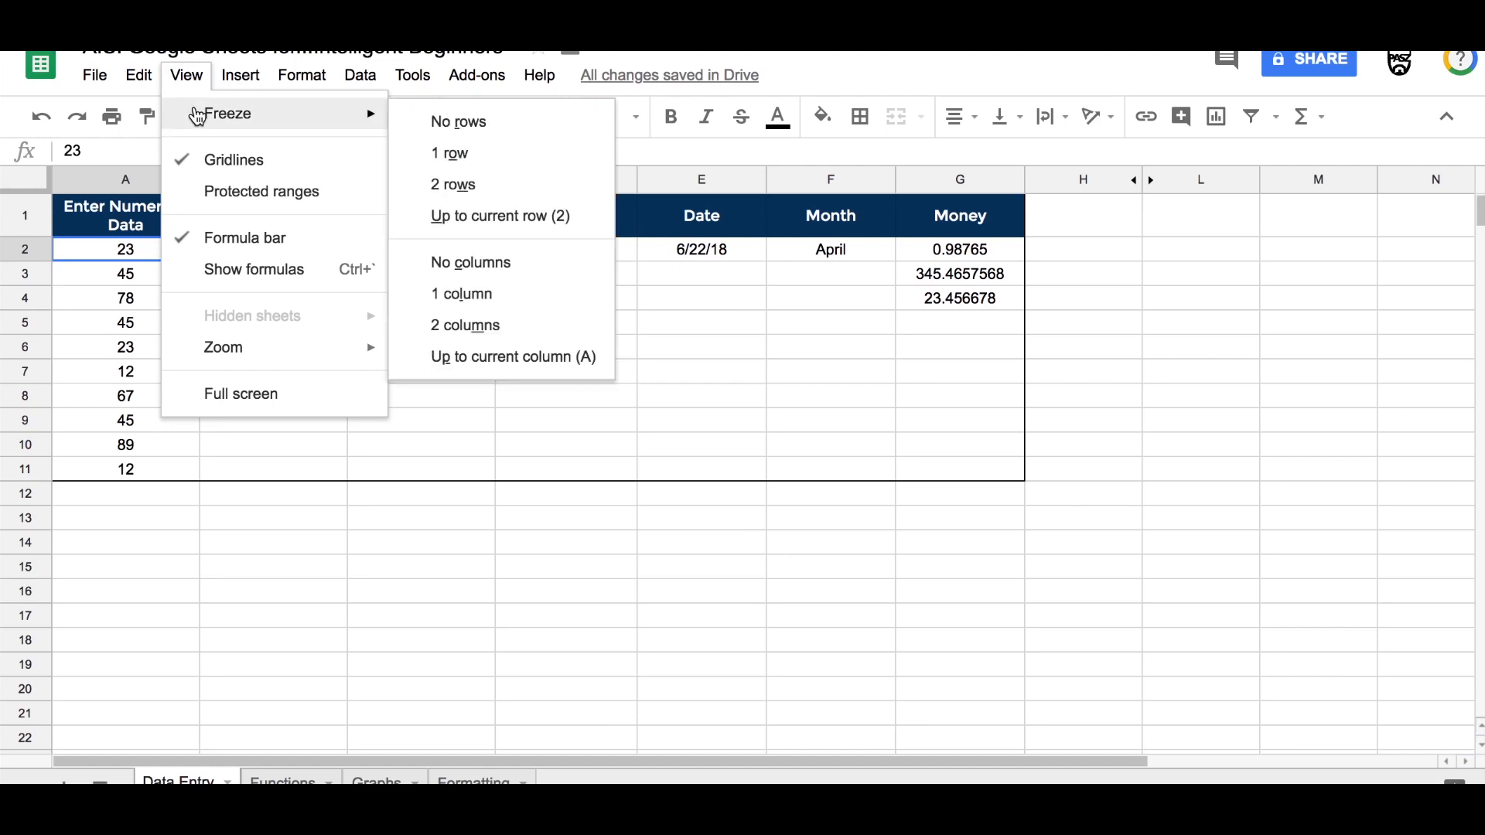
pyautogui.click(441, 161)
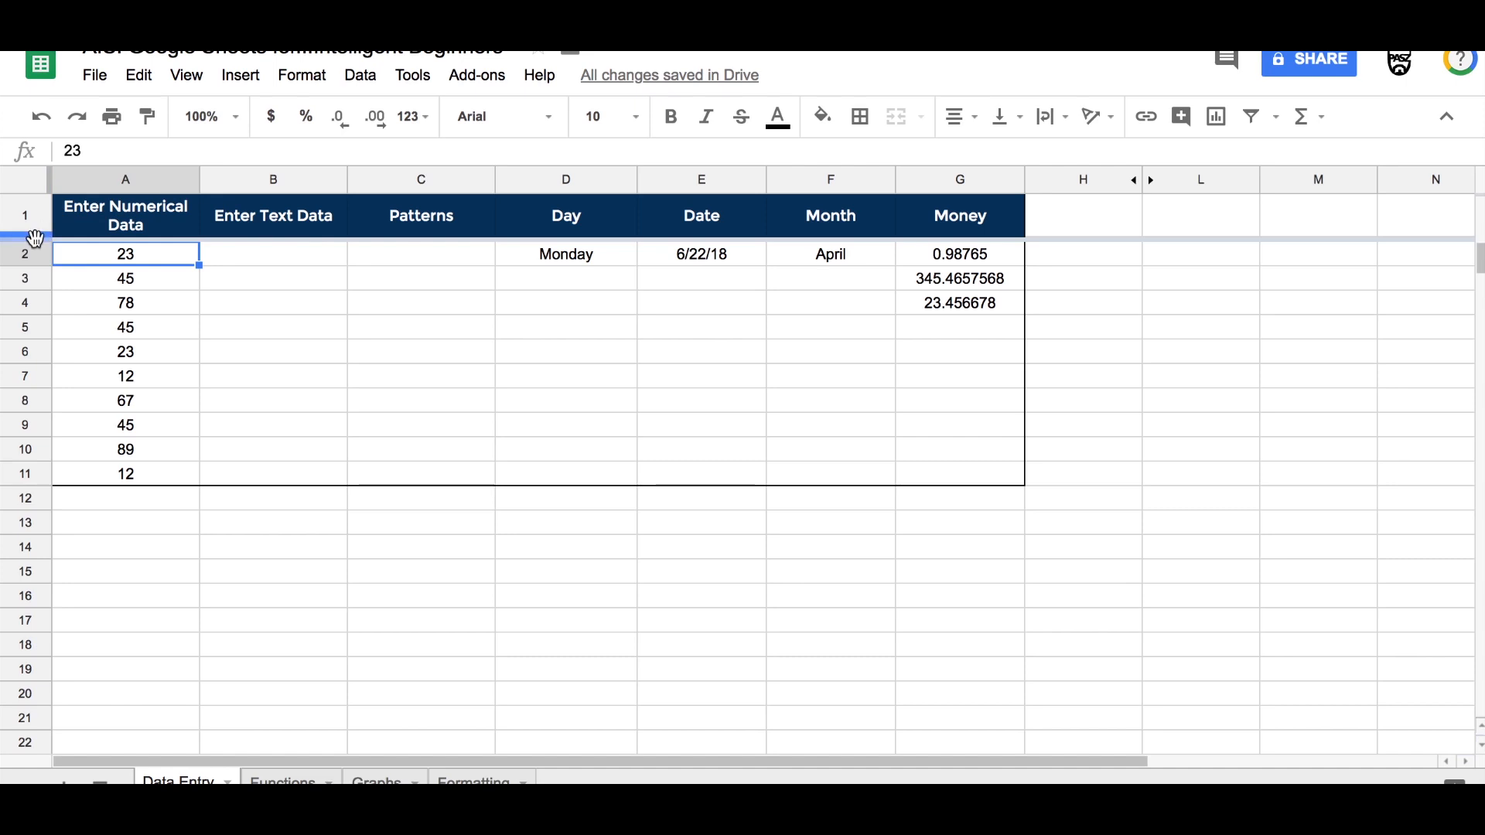
pyautogui.moveTo(35, 238)
pyautogui.mouseDown()
pyautogui.moveTo(31, 385)
pyautogui.moveTo(35, 239)
pyautogui.mouseUp()
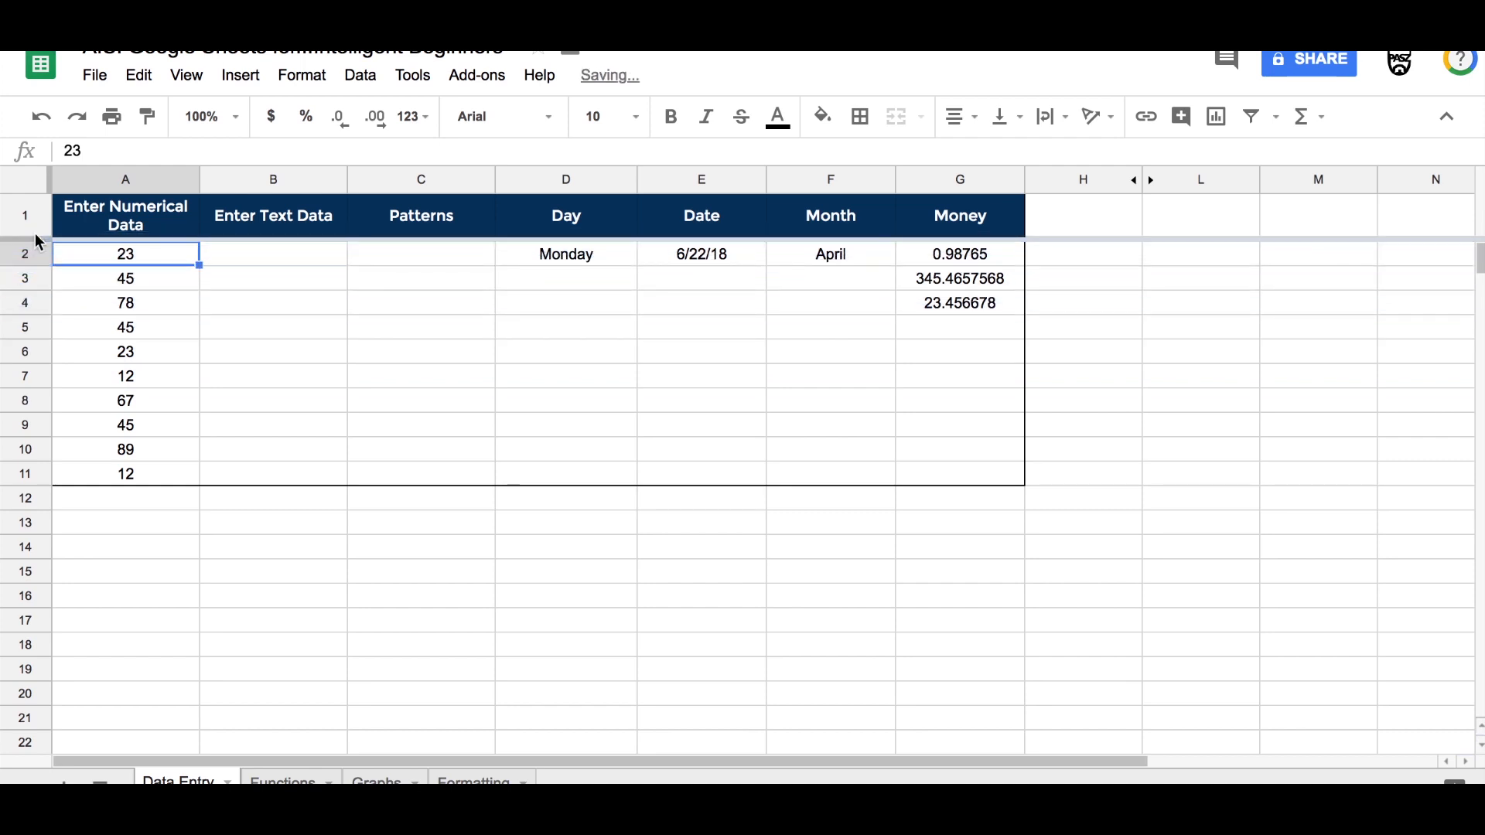
pyautogui.moveTo(31, 226); pyautogui.dragTo(34, 241)
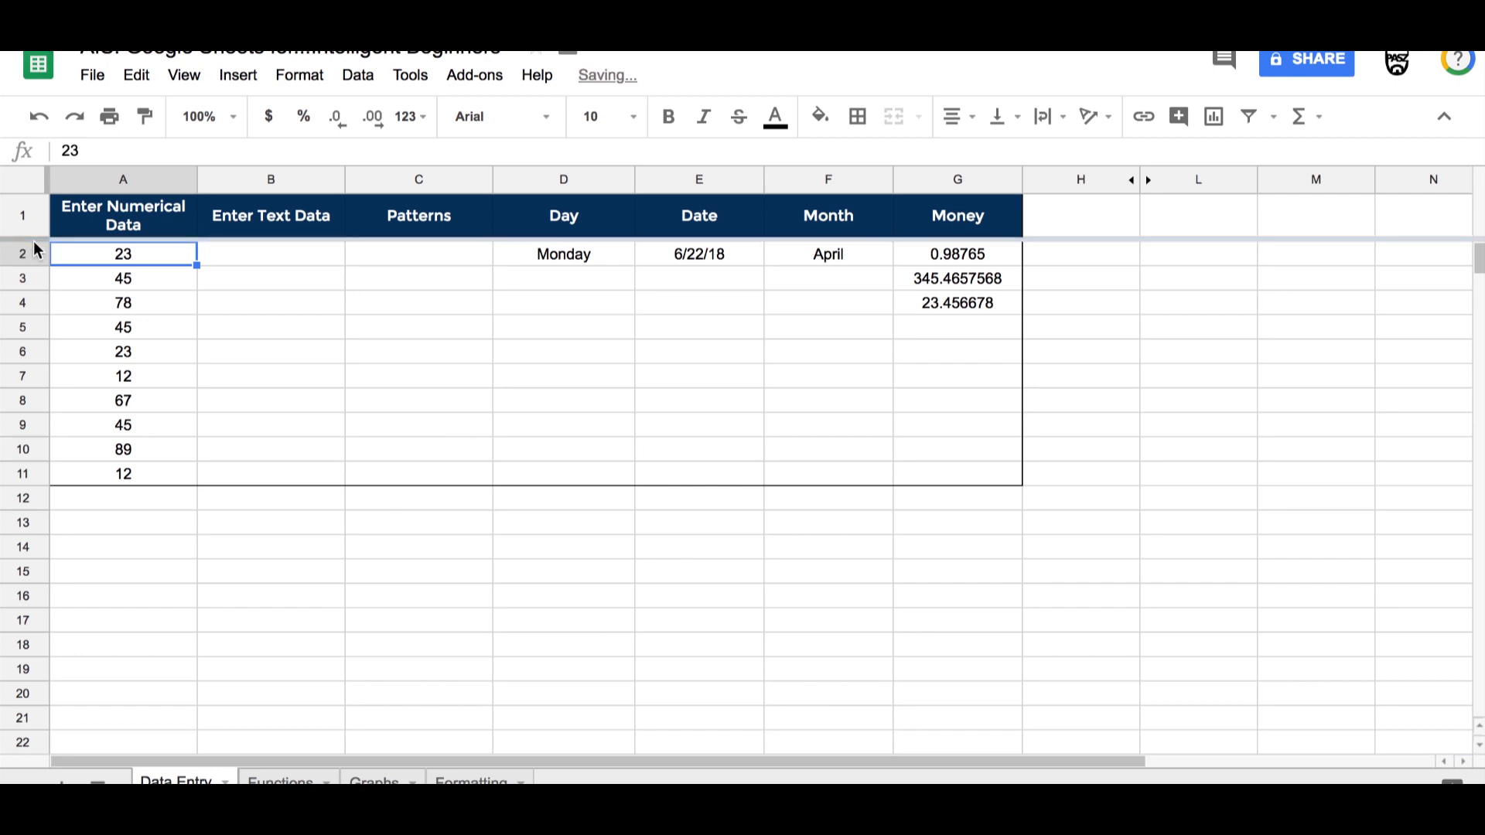
# Step: Sort the sheet by the Enter Numerical Data column from A to Z
pyautogui.click(185, 183)
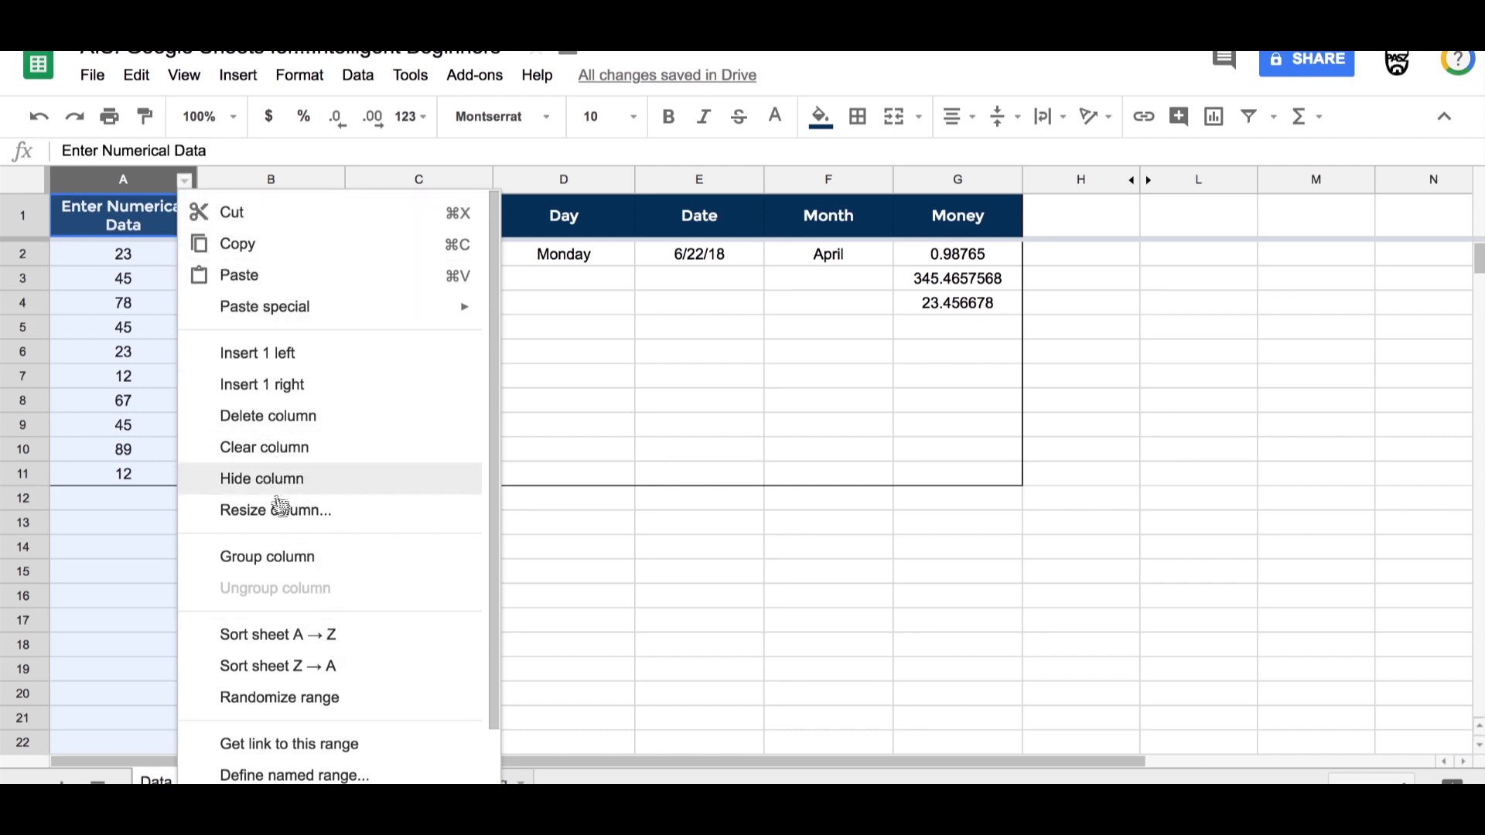
pyautogui.click(308, 638)
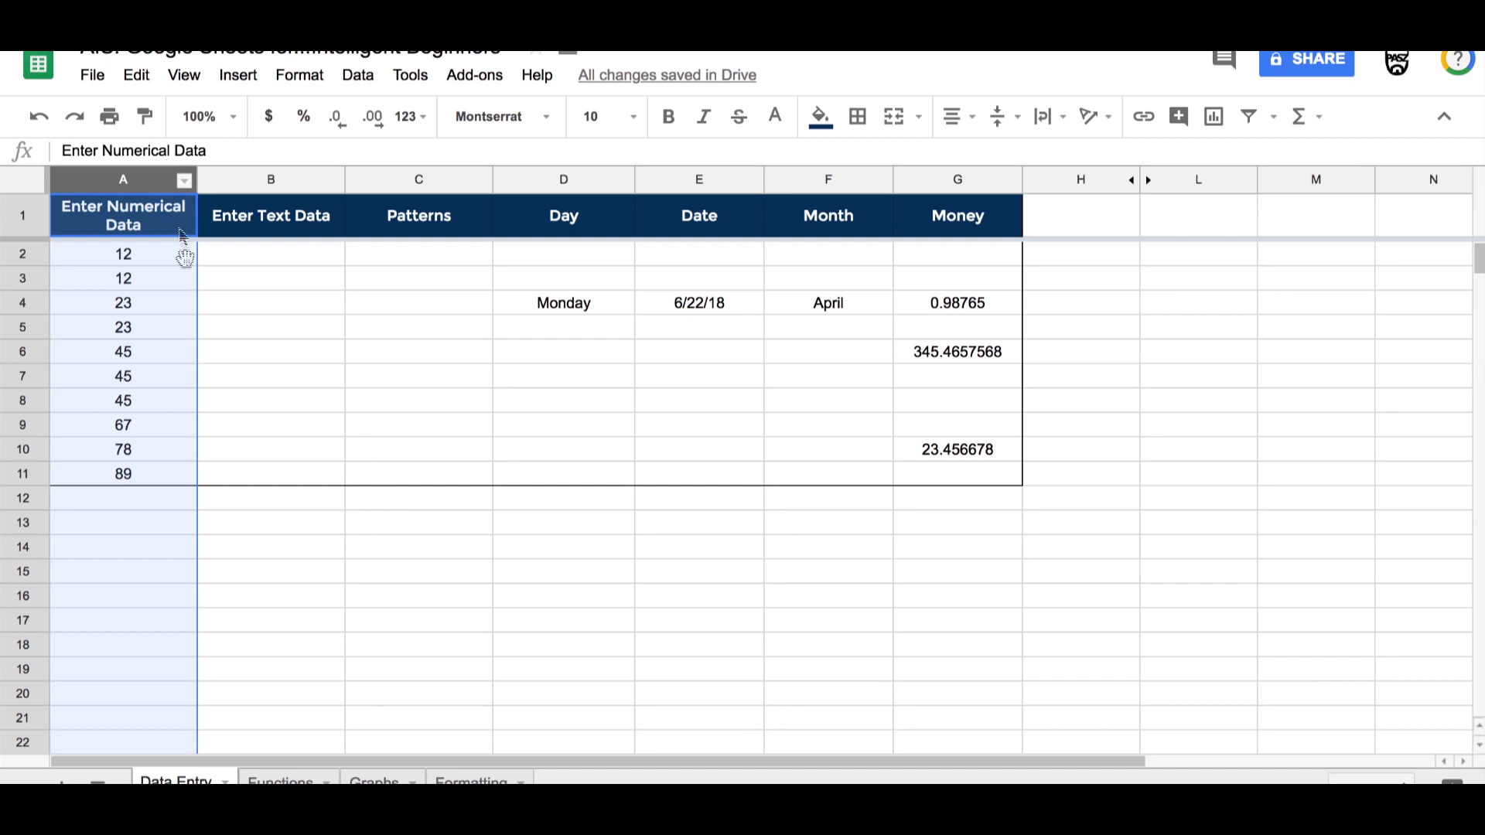
pyautogui.click(104, 257)
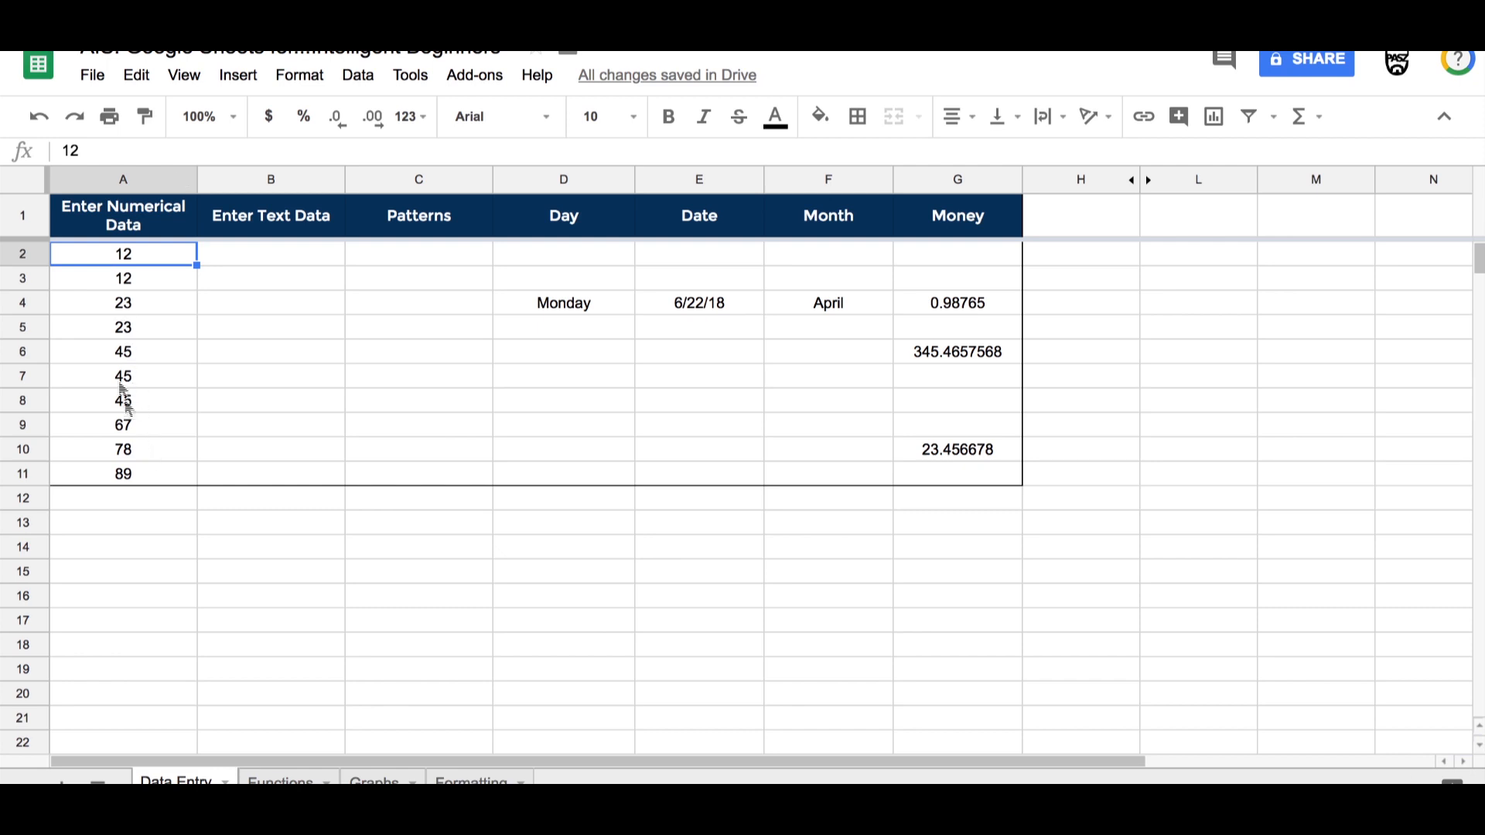
# Step: Enter Mickey, Minnie, Donald and Goofy down the Enter Text Data column, cells B2 to B5
pyautogui.click(231, 262)
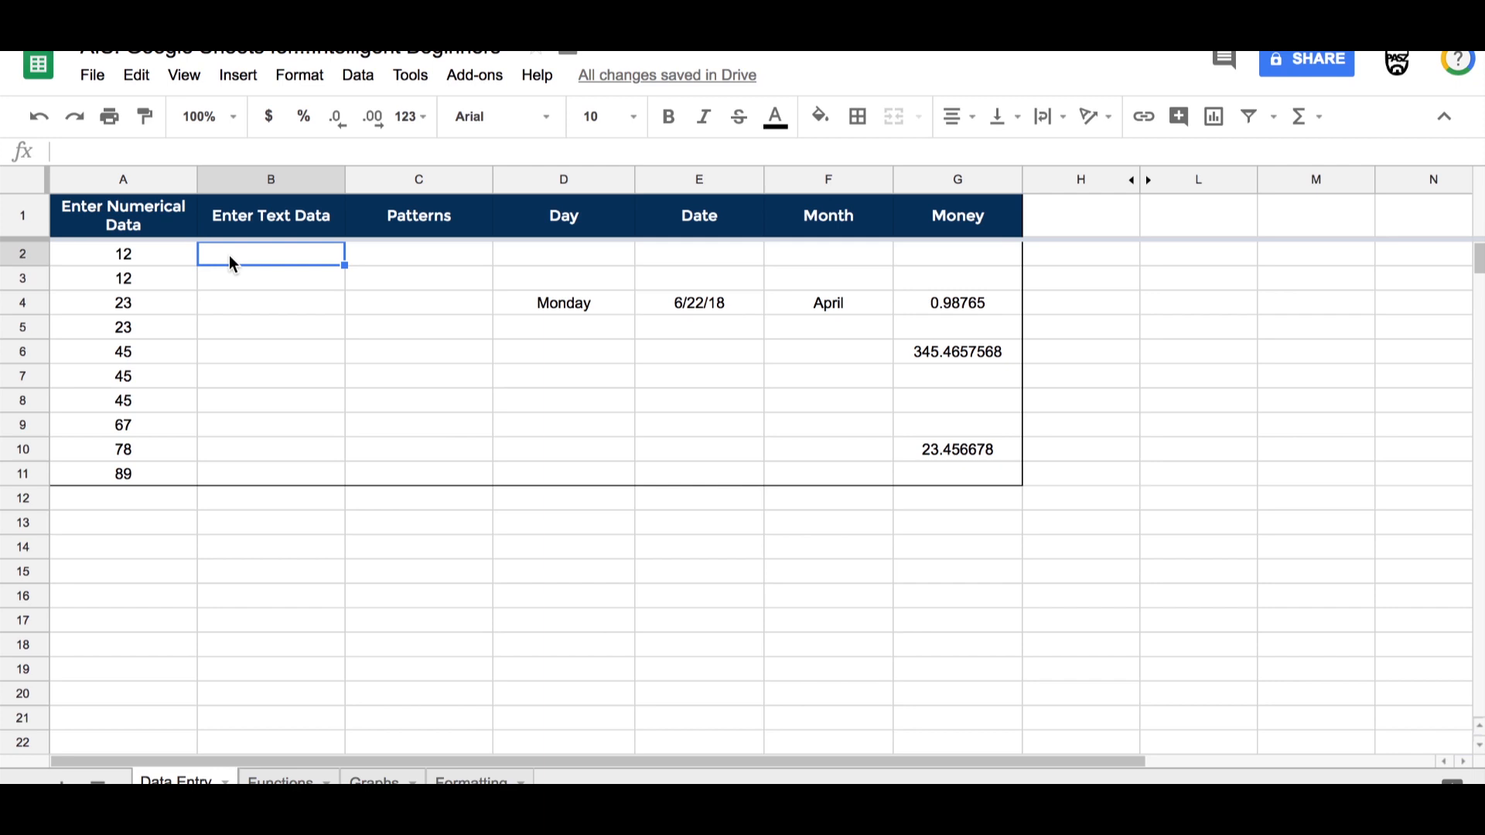
pyautogui.write('Mickey')
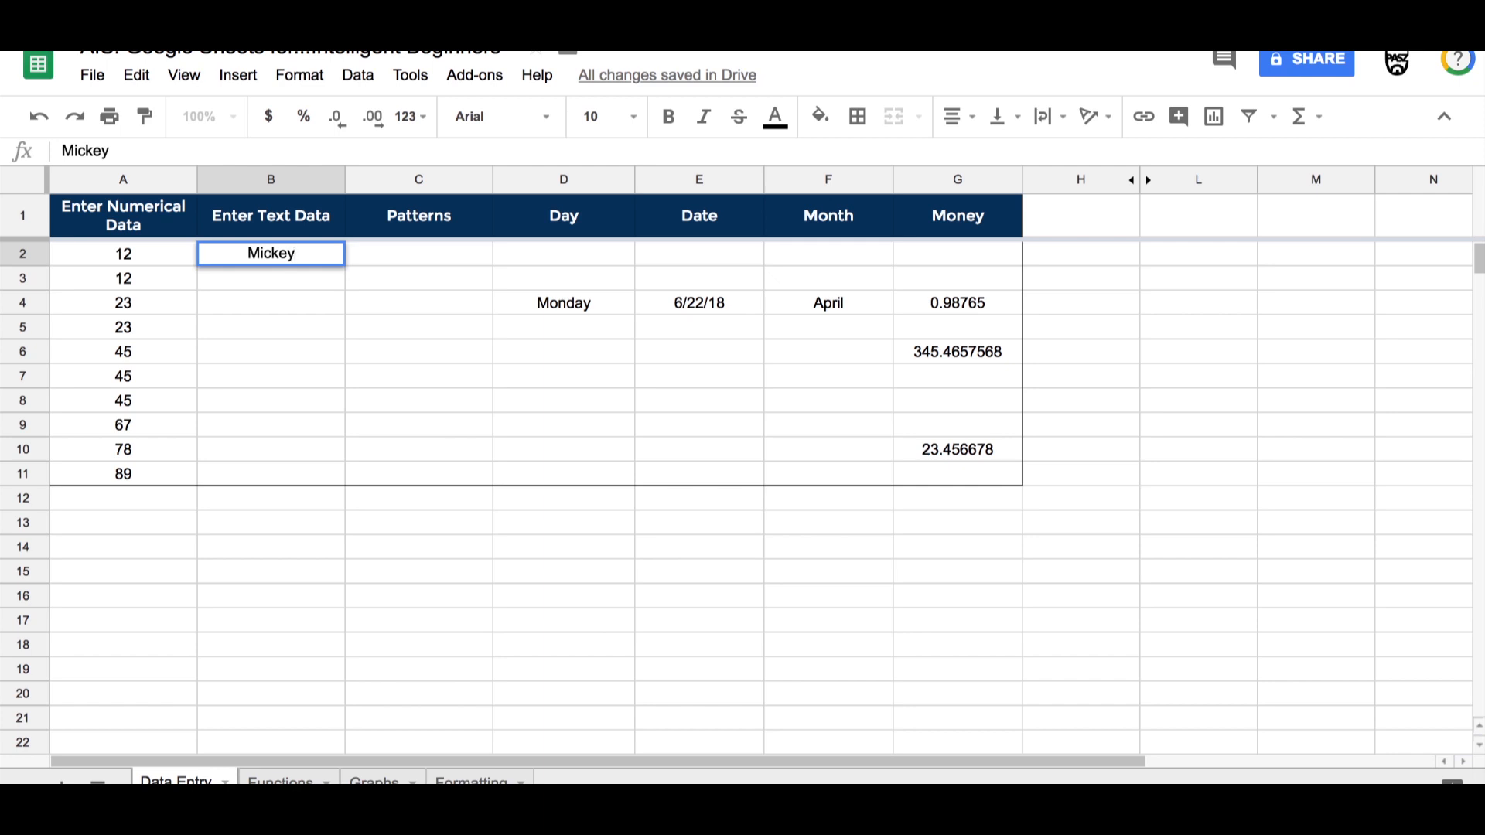
pyautogui.press('Return')
pyautogui.write('Minnie')
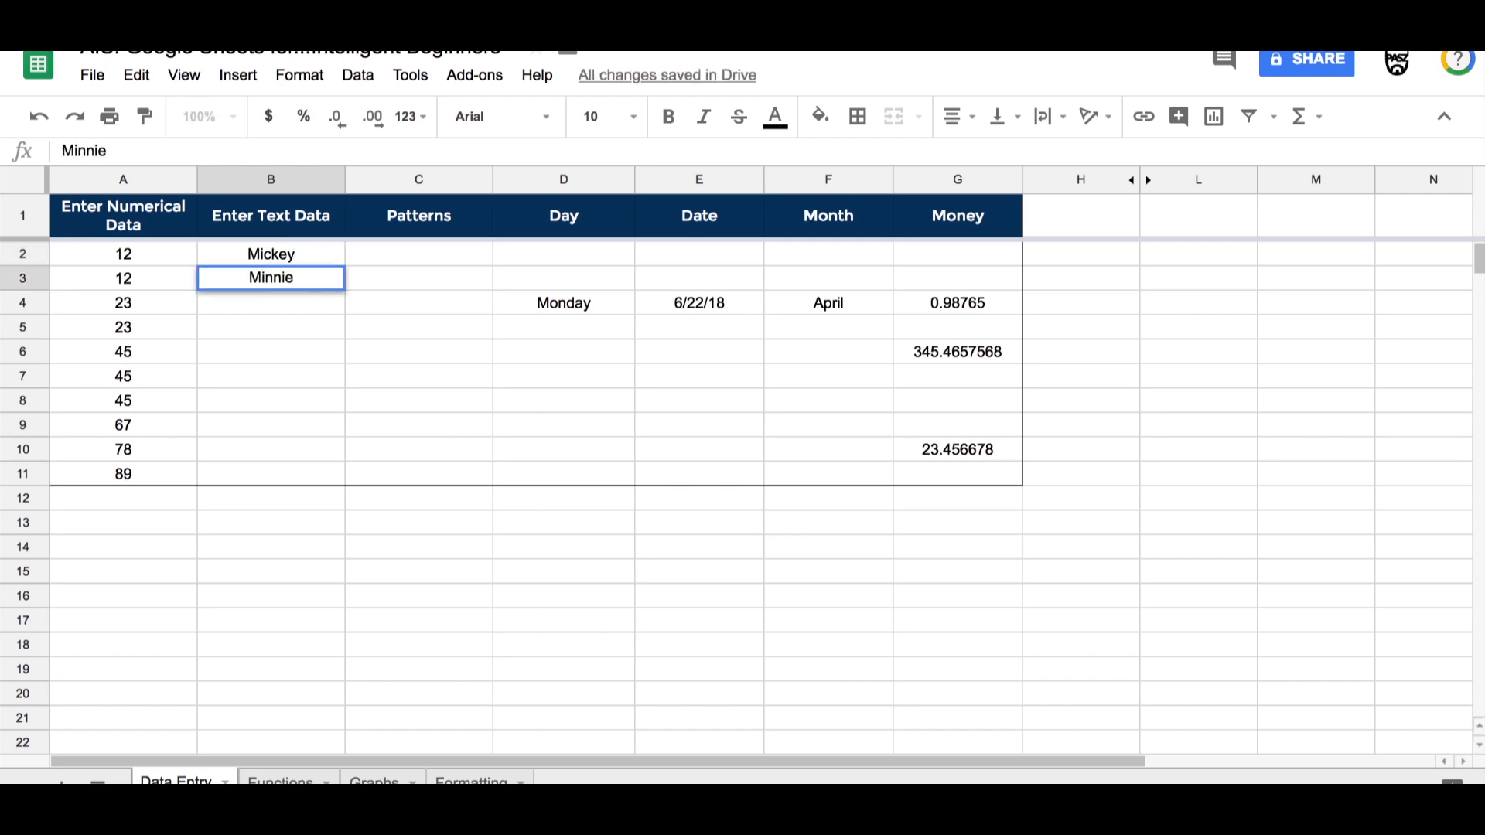
pyautogui.press('Return')
pyautogui.write('Donald')
pyautogui.press('Return')
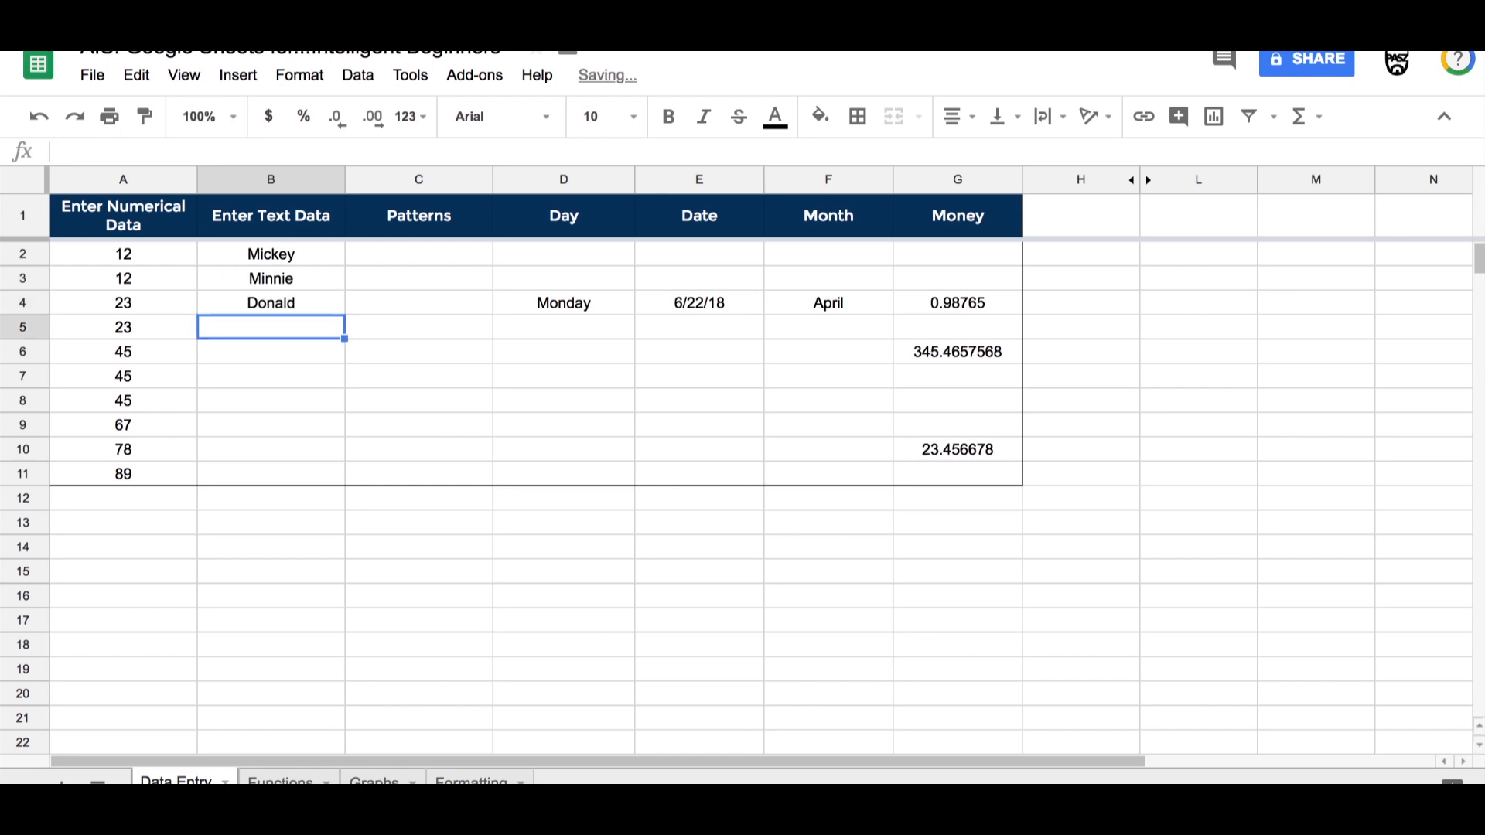
pyautogui.write('Goofy')
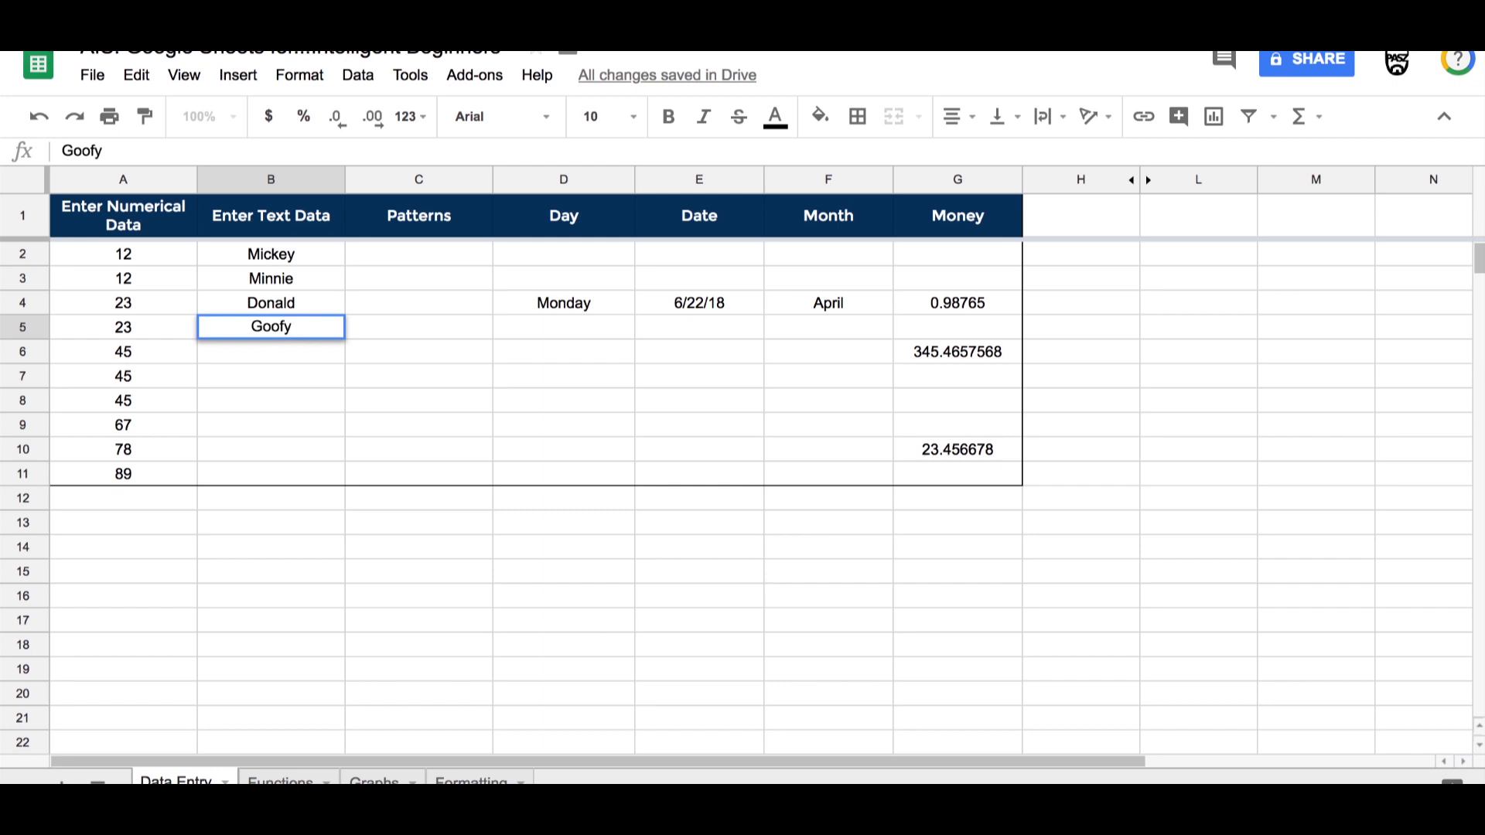
pyautogui.press('Return')
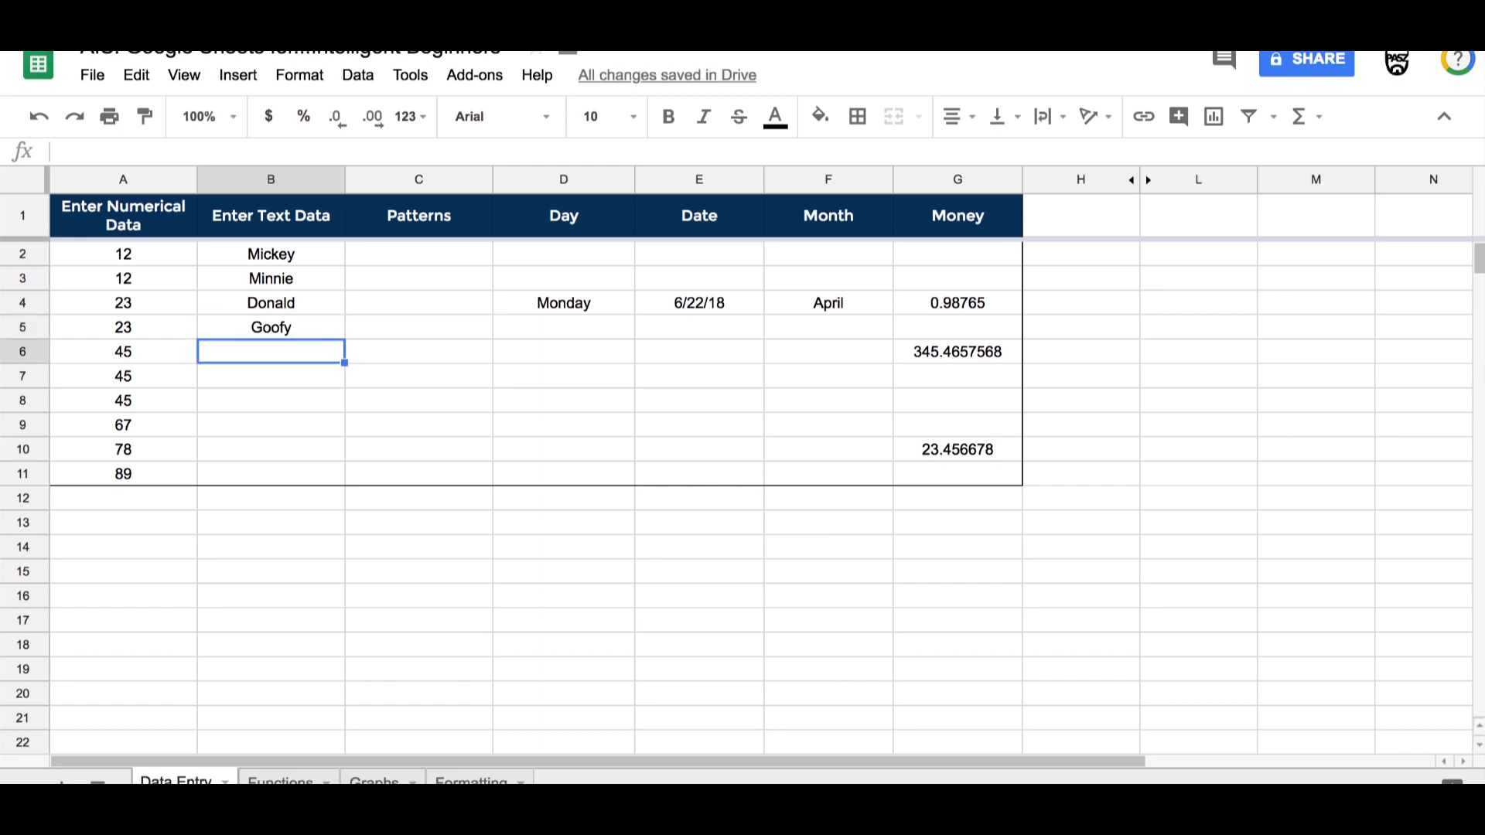
# Step: Fill cells B6 to B11 with Donald, Goofy, Minnie, Mickey, Donald and Goofy
pyautogui.write('d')
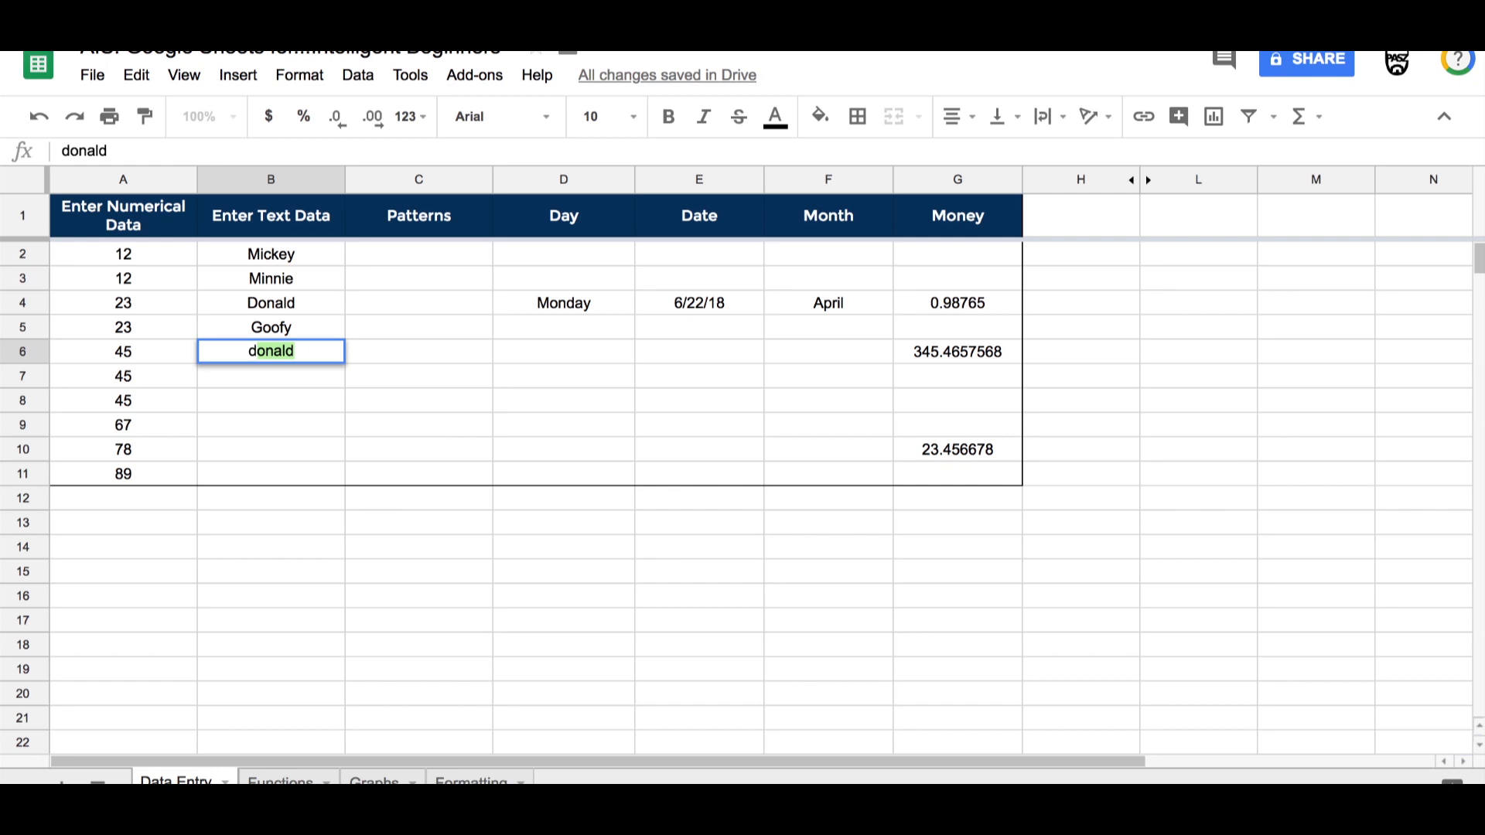
pyautogui.press('Return')
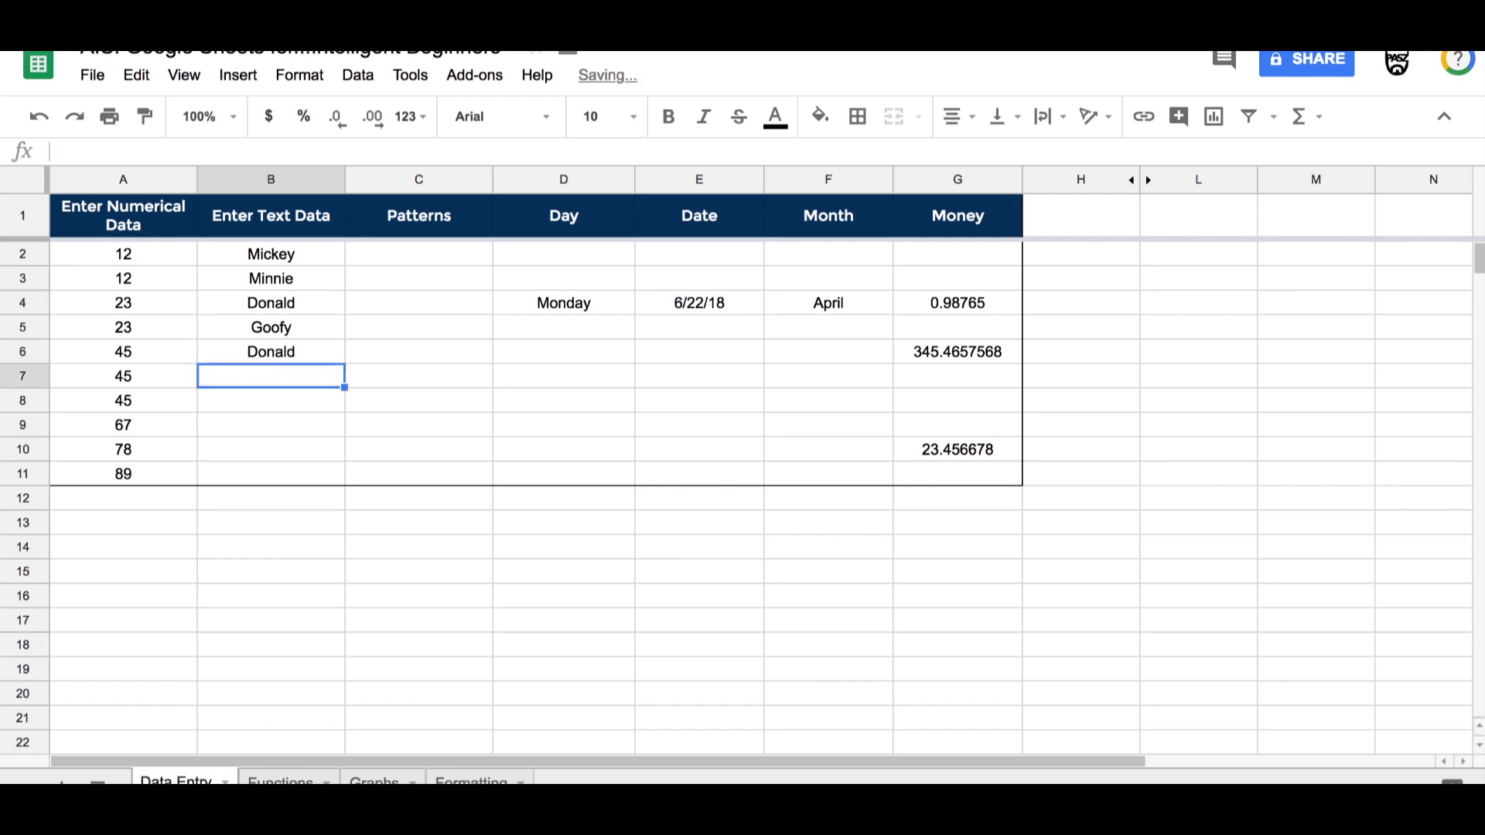
pyautogui.write('goofy')
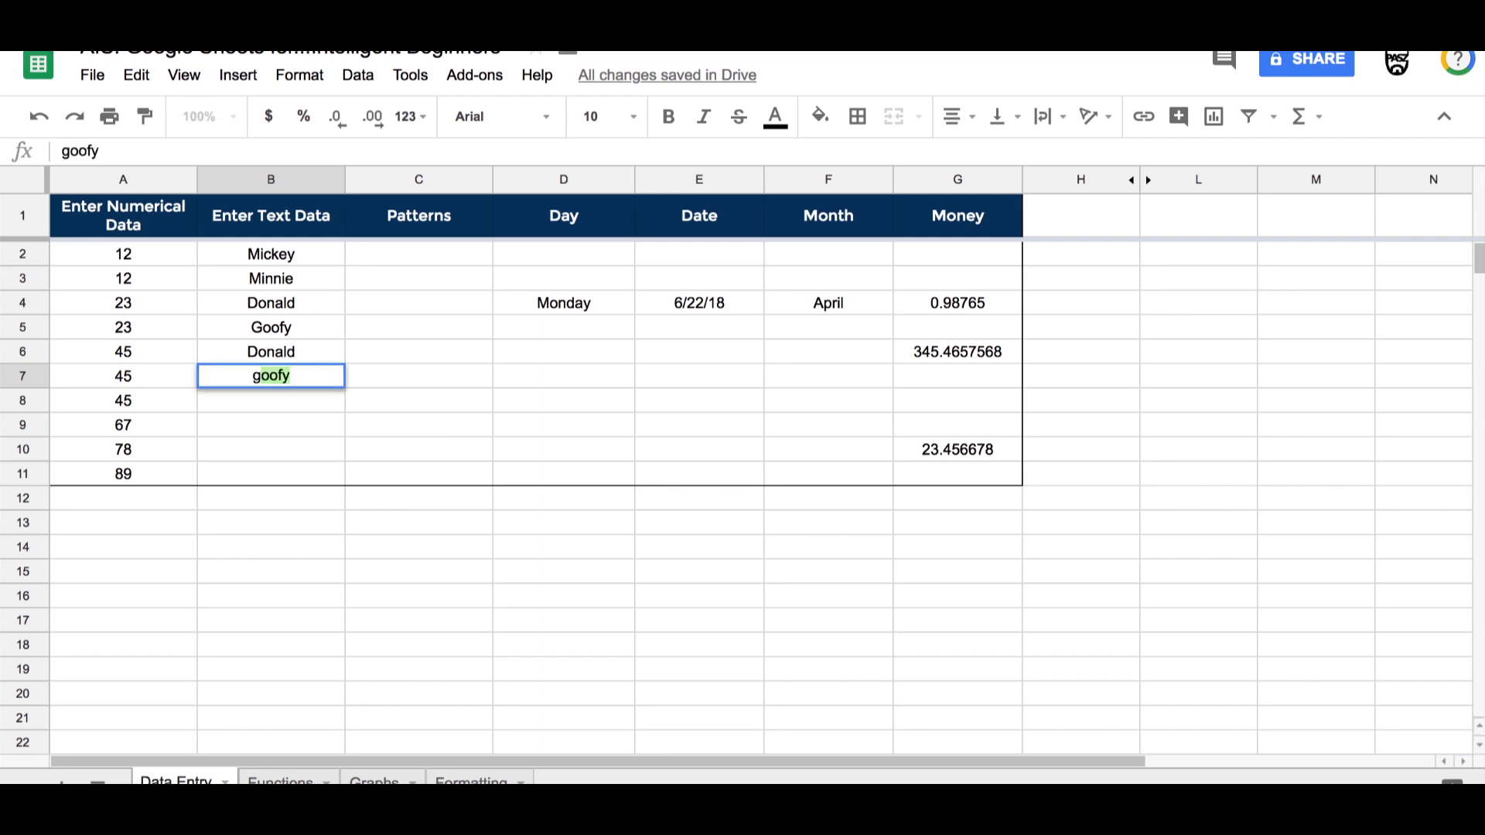
pyautogui.press('Return')
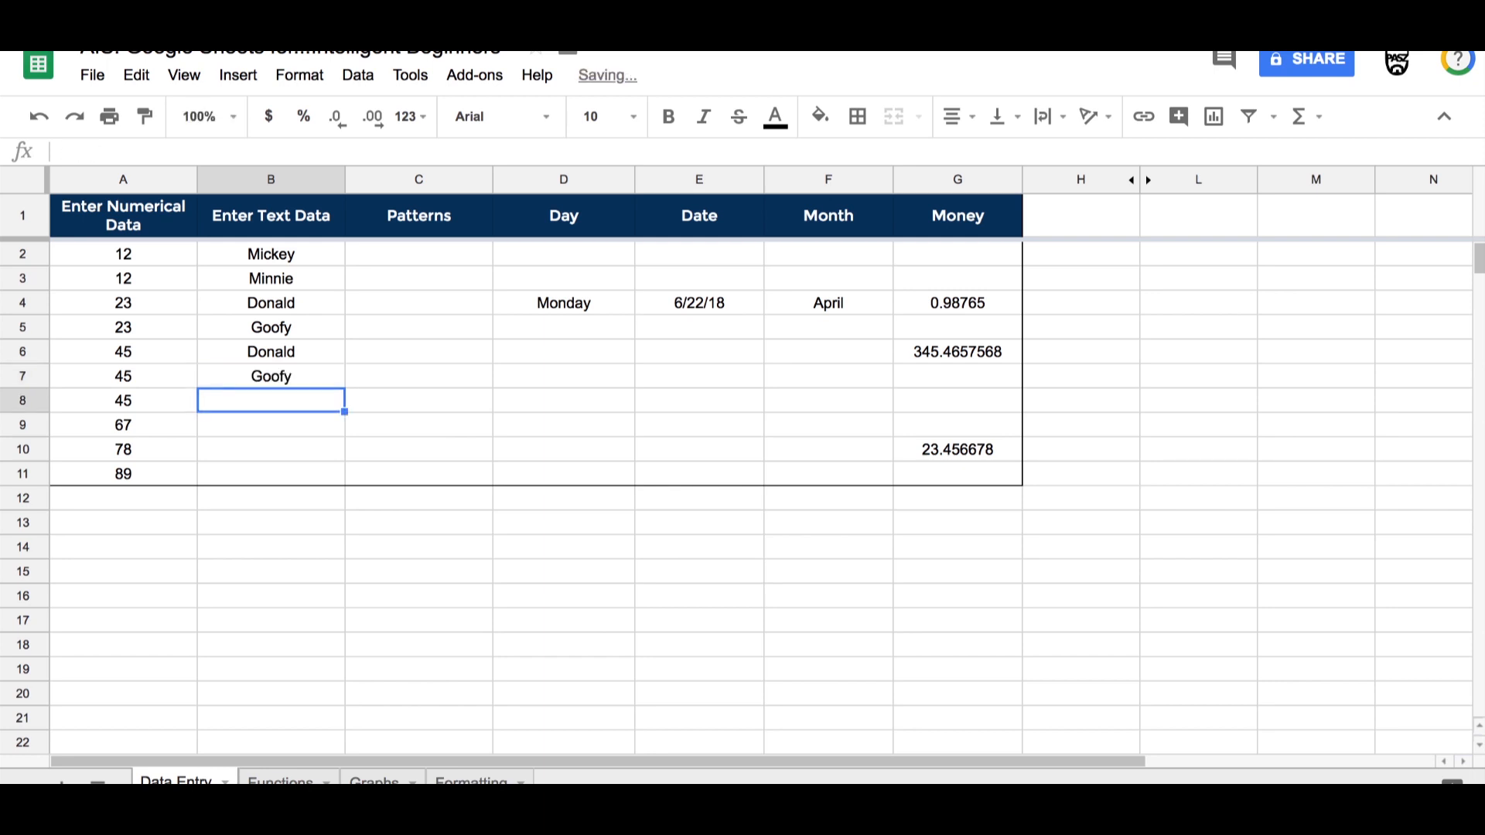
pyautogui.write('m')
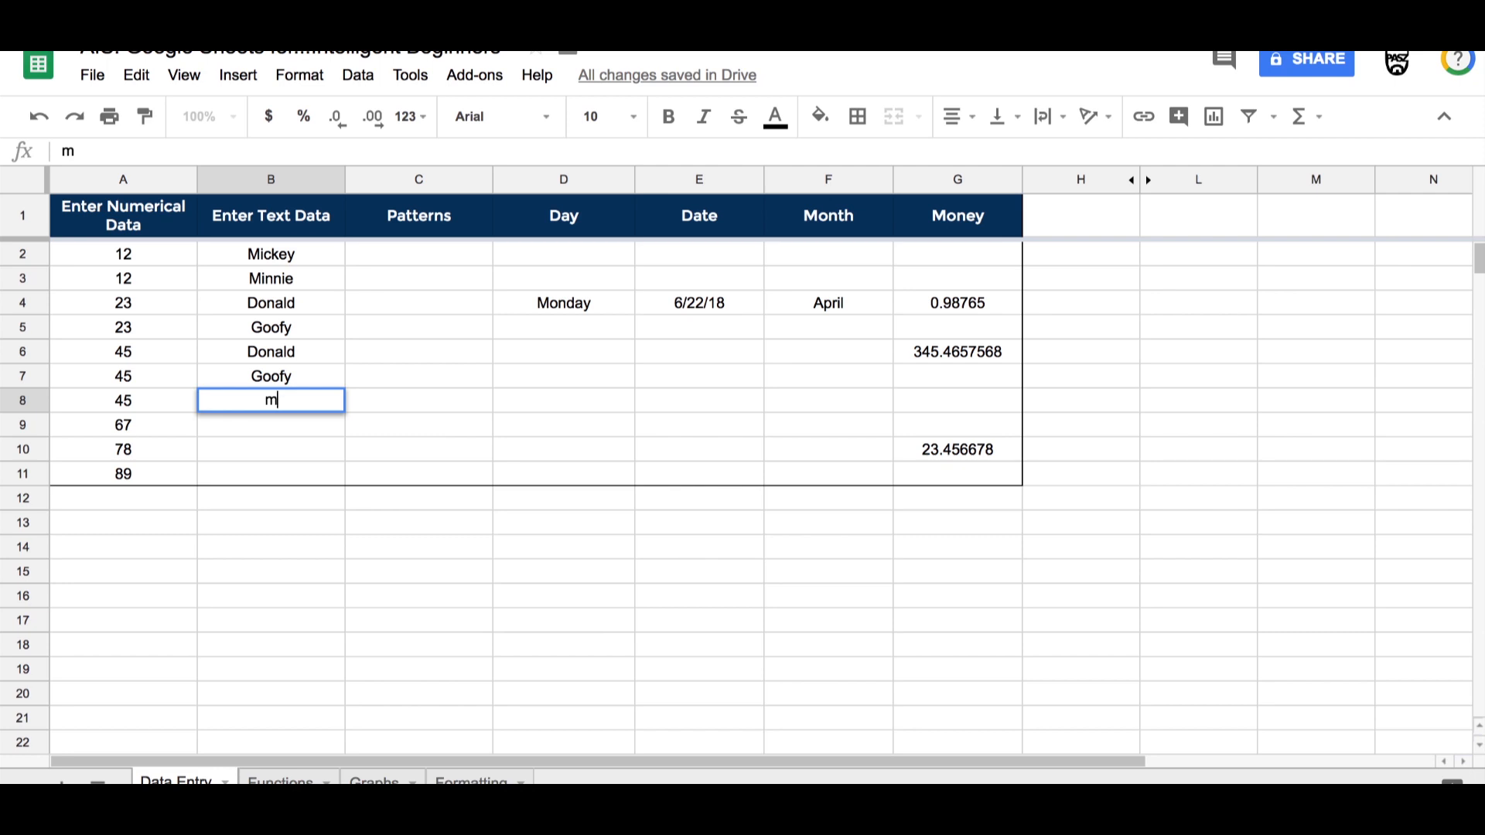
pyautogui.write('in')
pyautogui.press('Return')
pyautogui.write('mic')
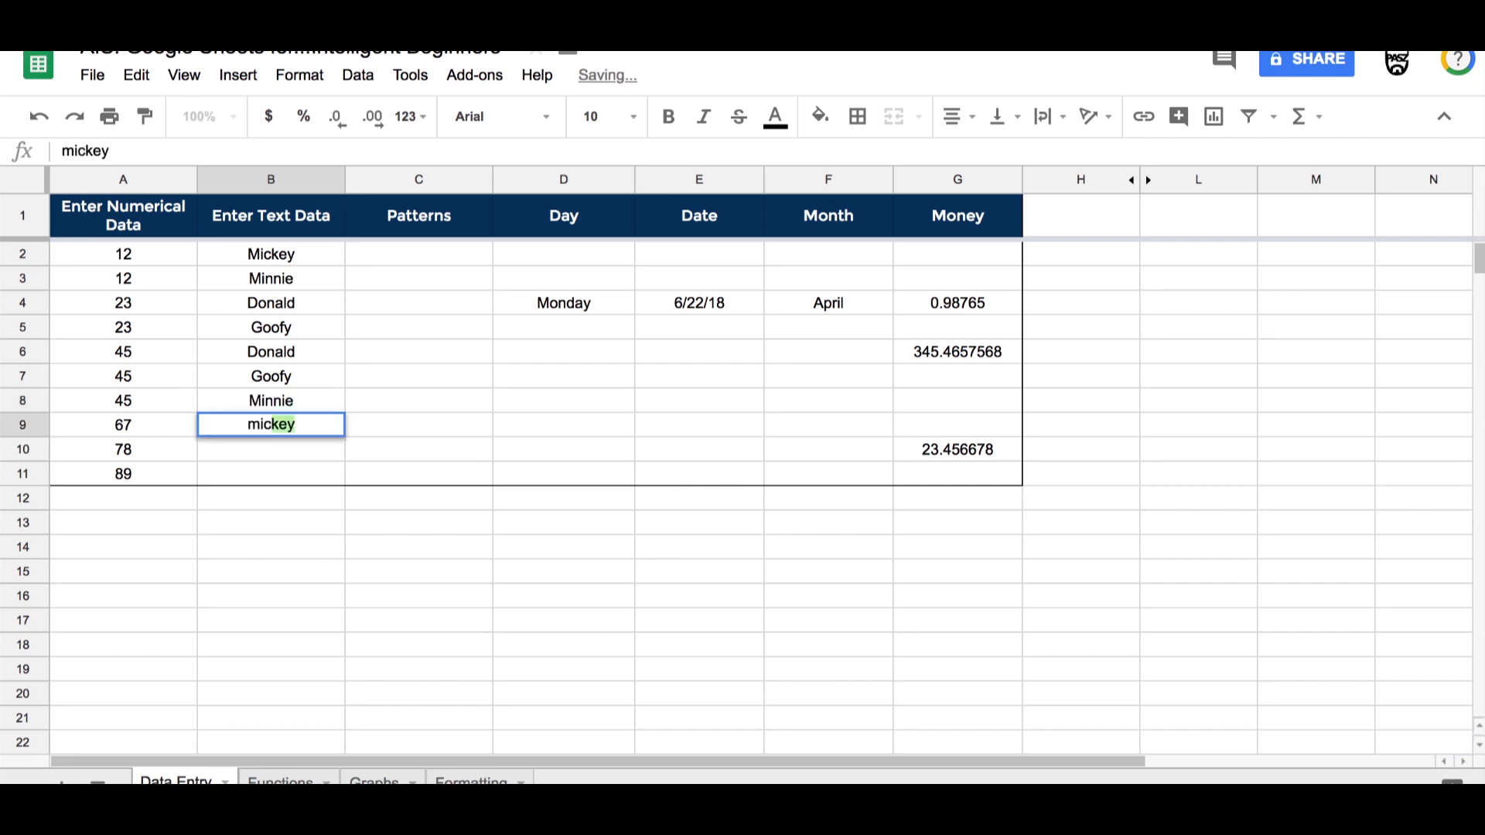
pyautogui.press('Return')
pyautogui.write('d')
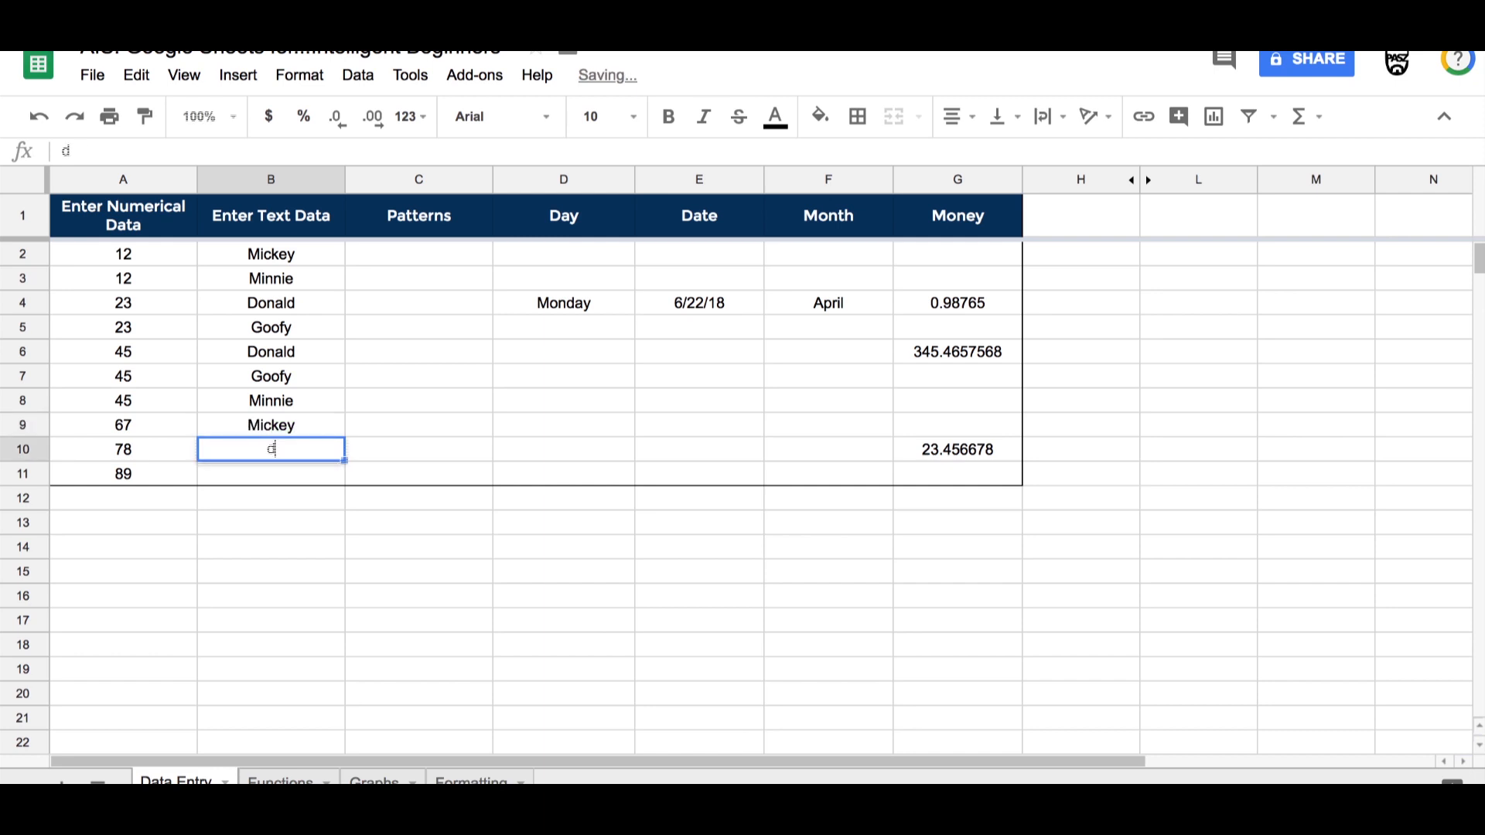
pyautogui.press('Return')
pyautogui.write('goofy')
pyautogui.press('Return')
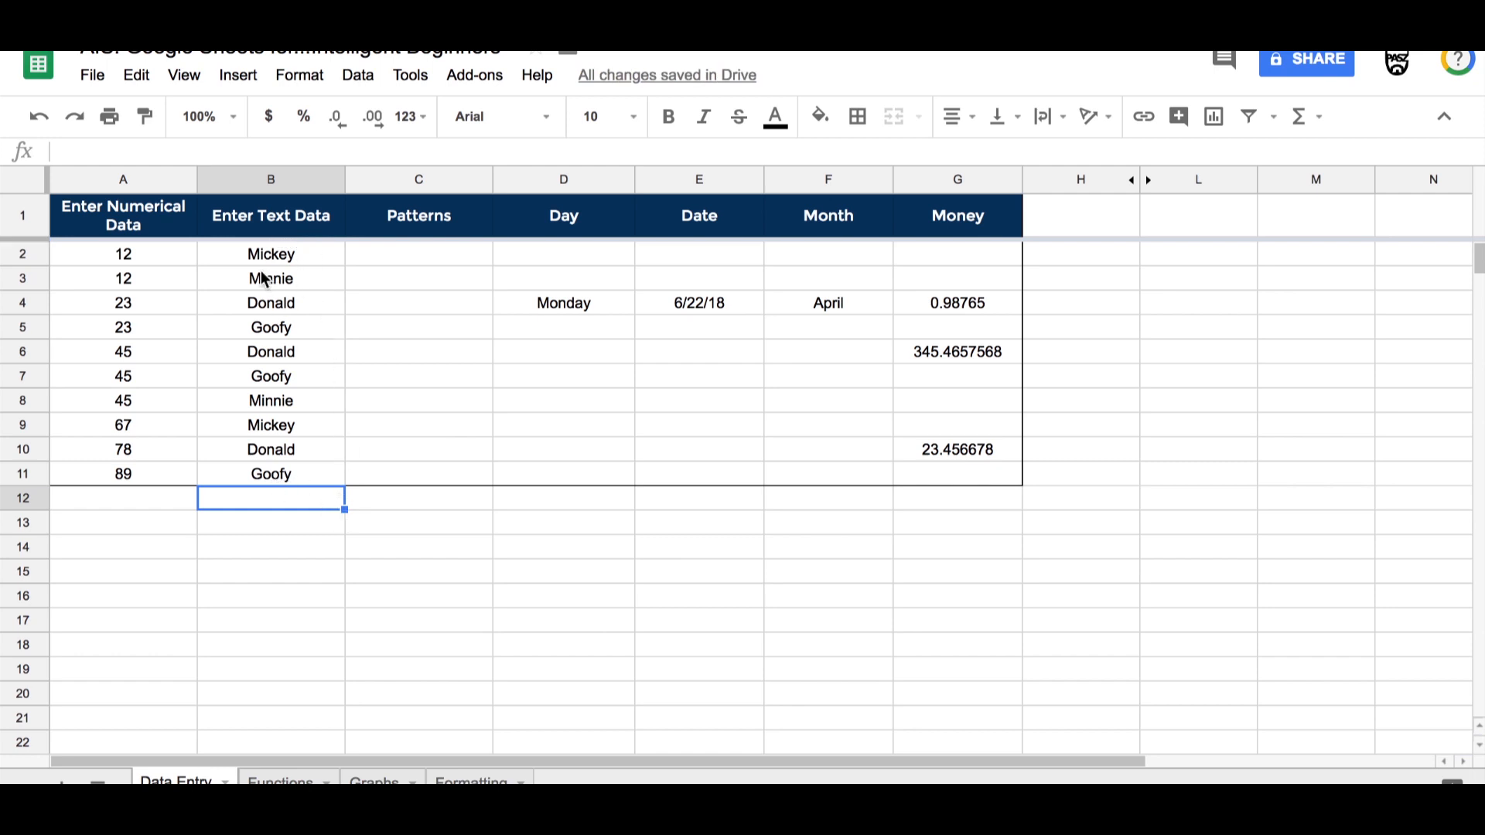
# Step: Sort the sheet by the Enter Text Data column from A to Z
pyautogui.click(332, 180)
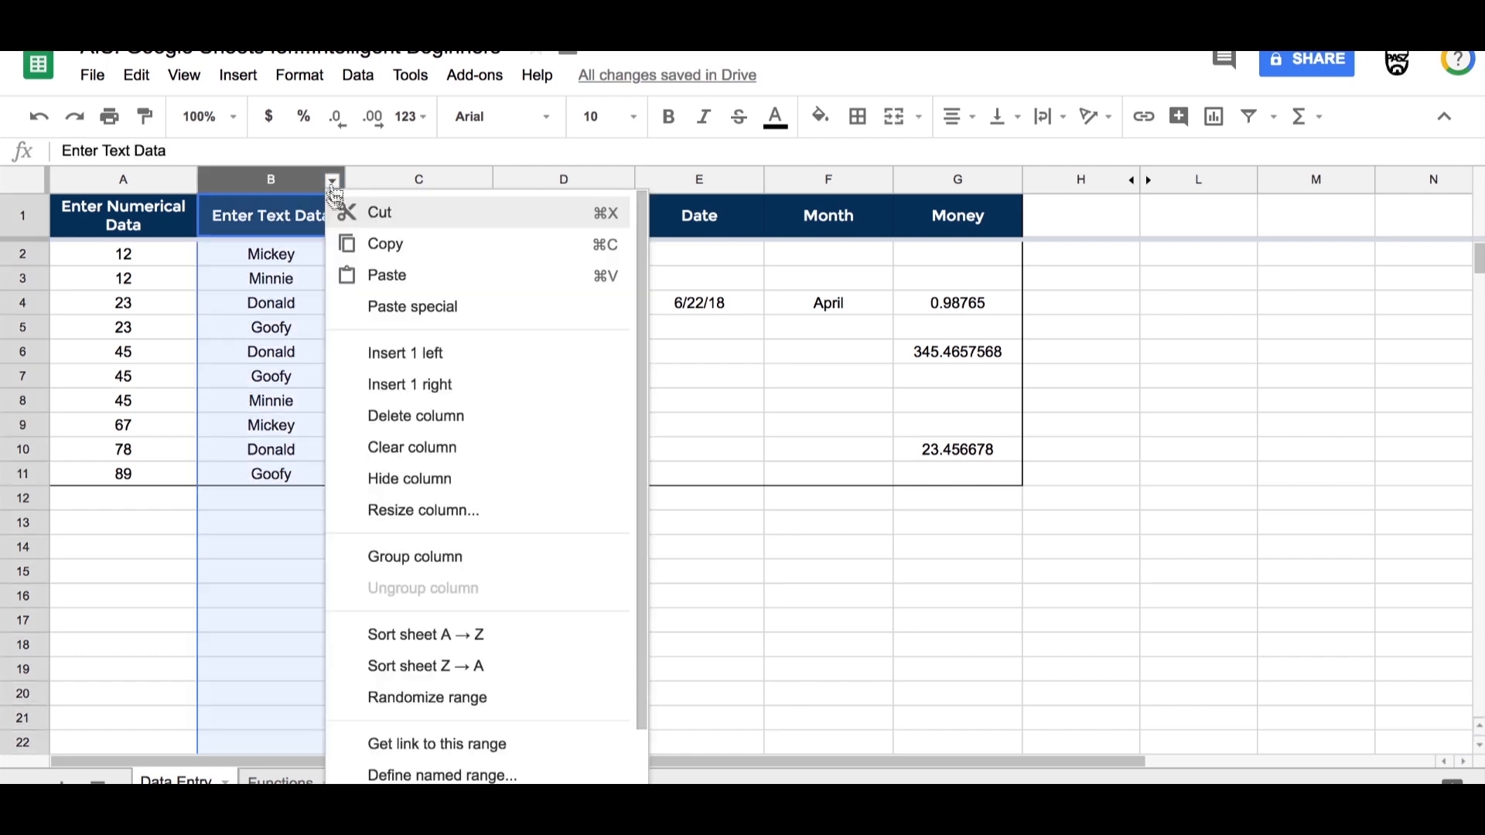
pyautogui.click(448, 635)
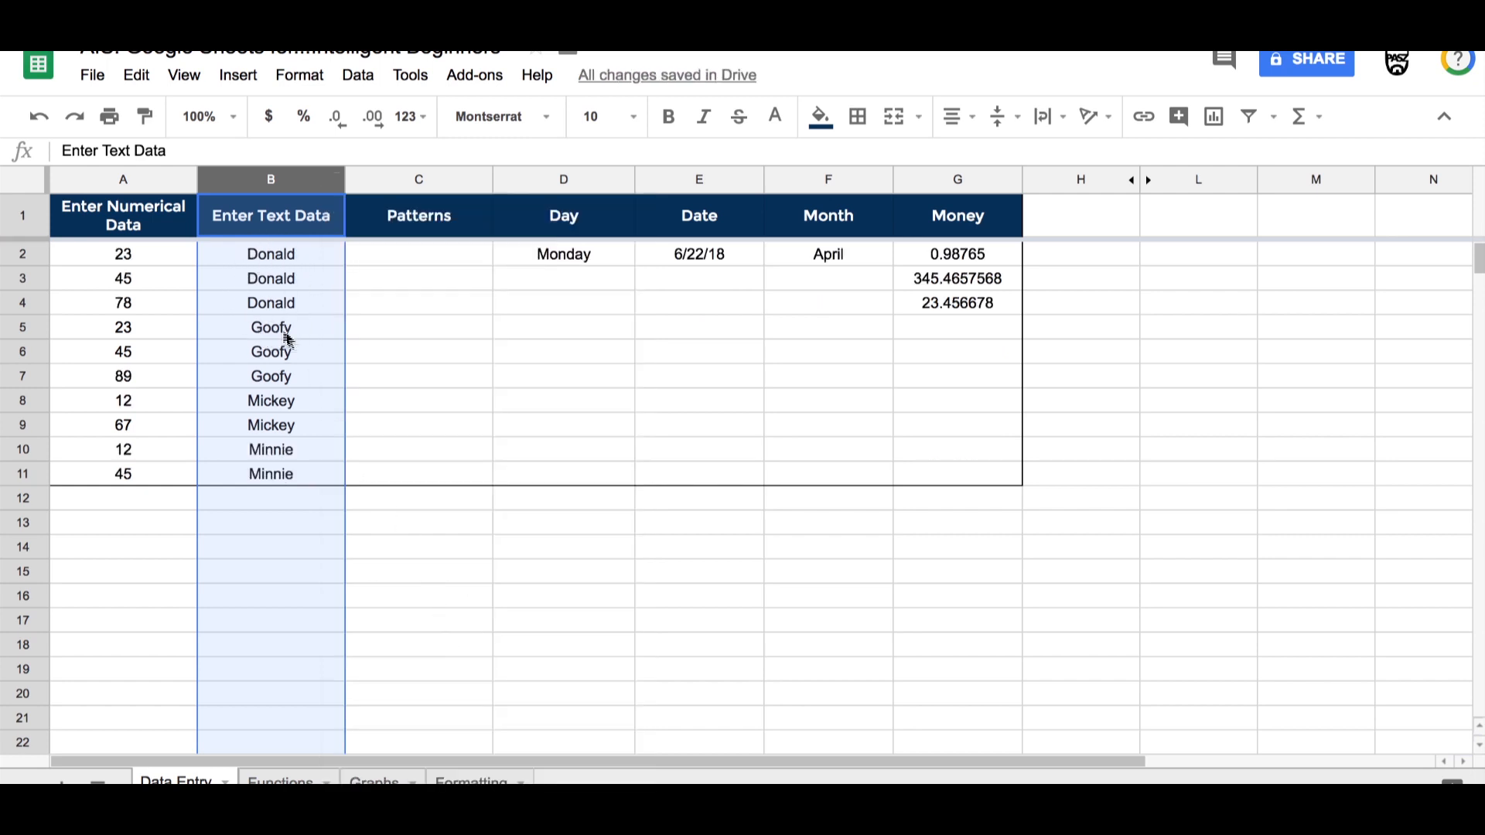
# Step: Enter Donald in cell C2 of the Patterns column
pyautogui.click(376, 253)
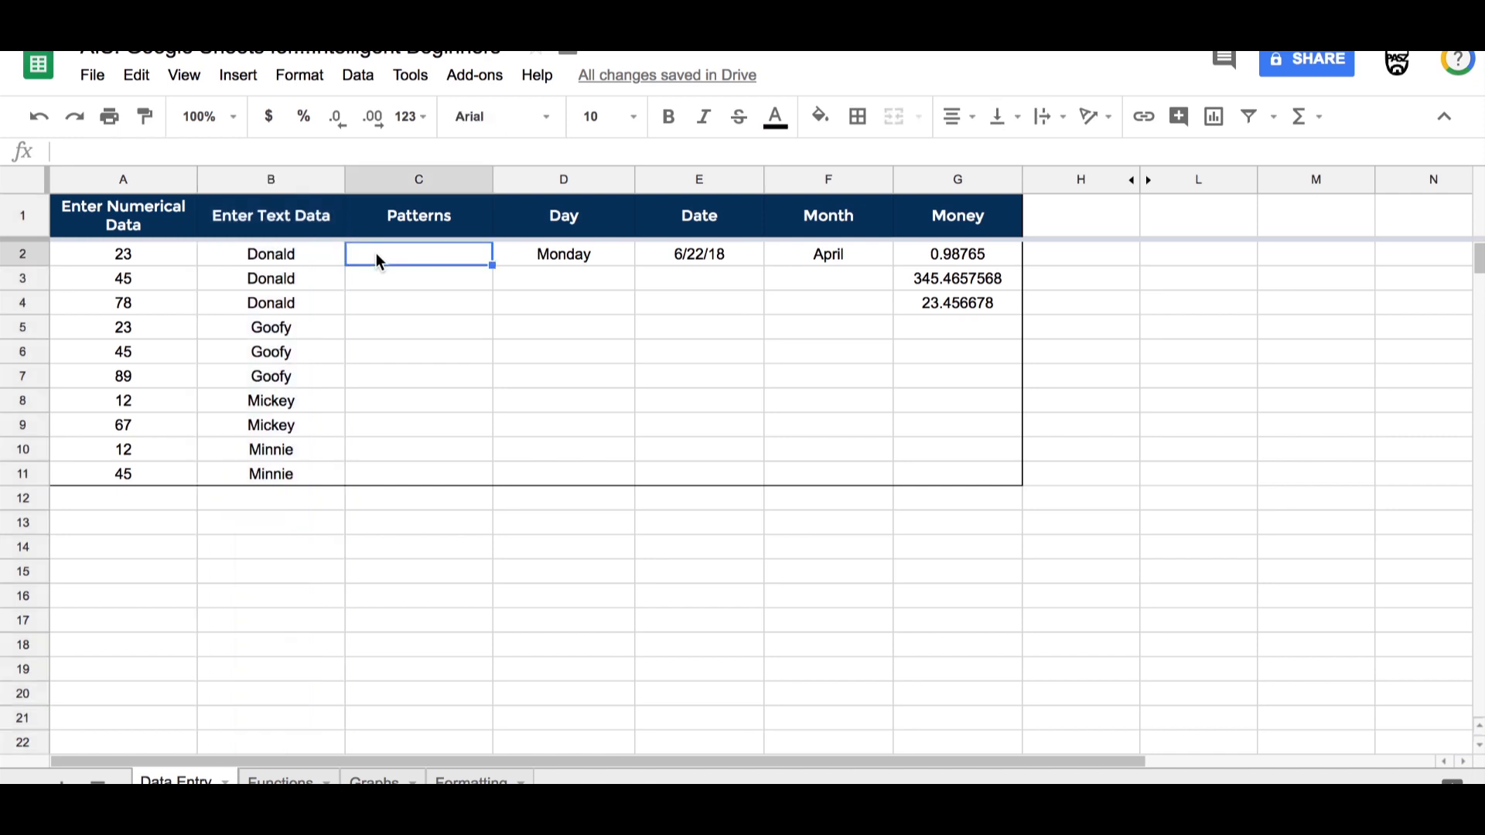
pyautogui.write('Dona')
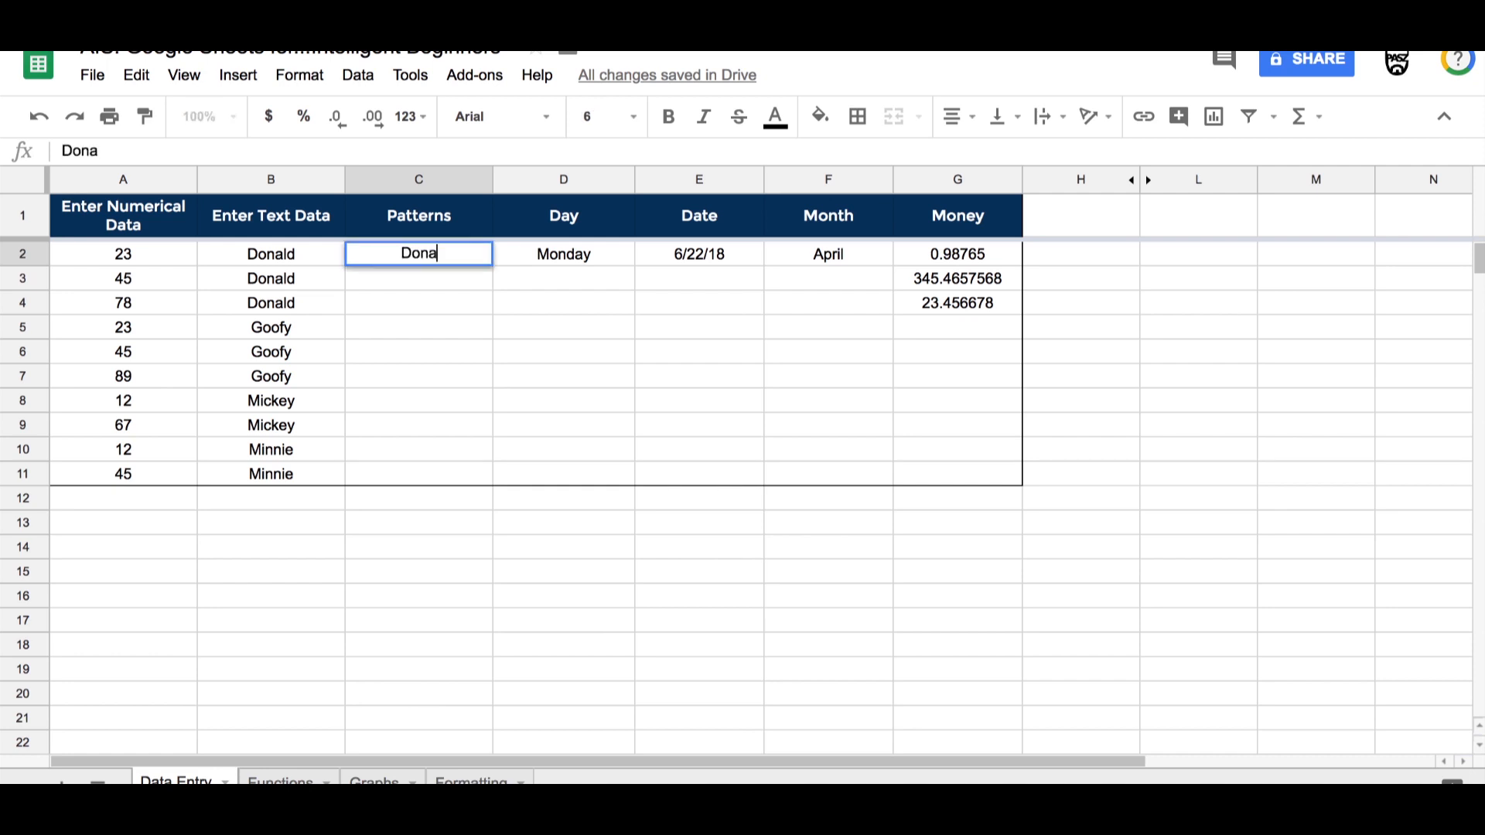
pyautogui.write('ld')
pyautogui.click(689, 451)
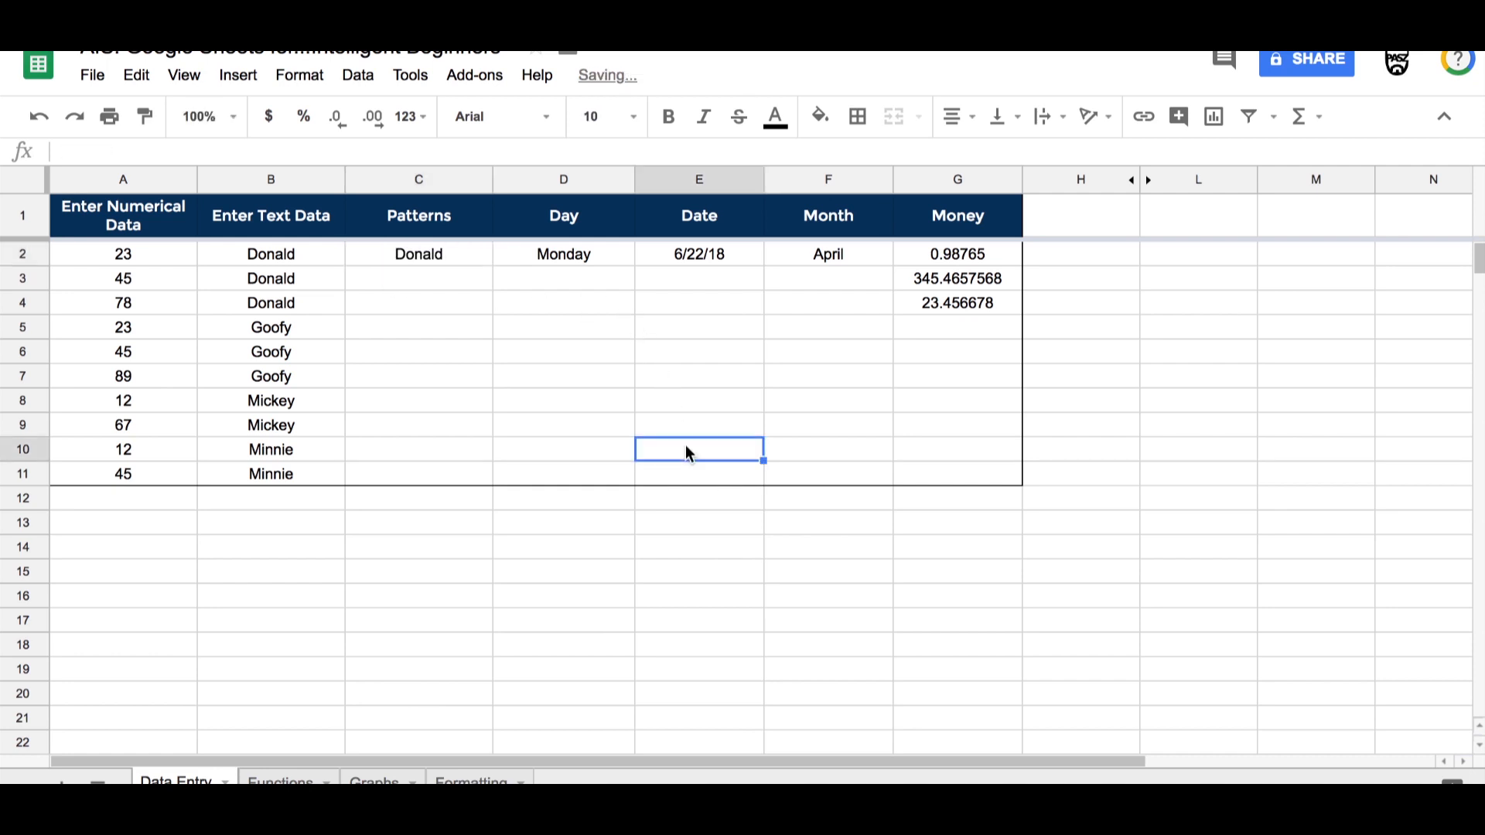
# Step: Fill Donald down the Patterns column from C2 to C11, then undo the fill
pyautogui.click(424, 260)
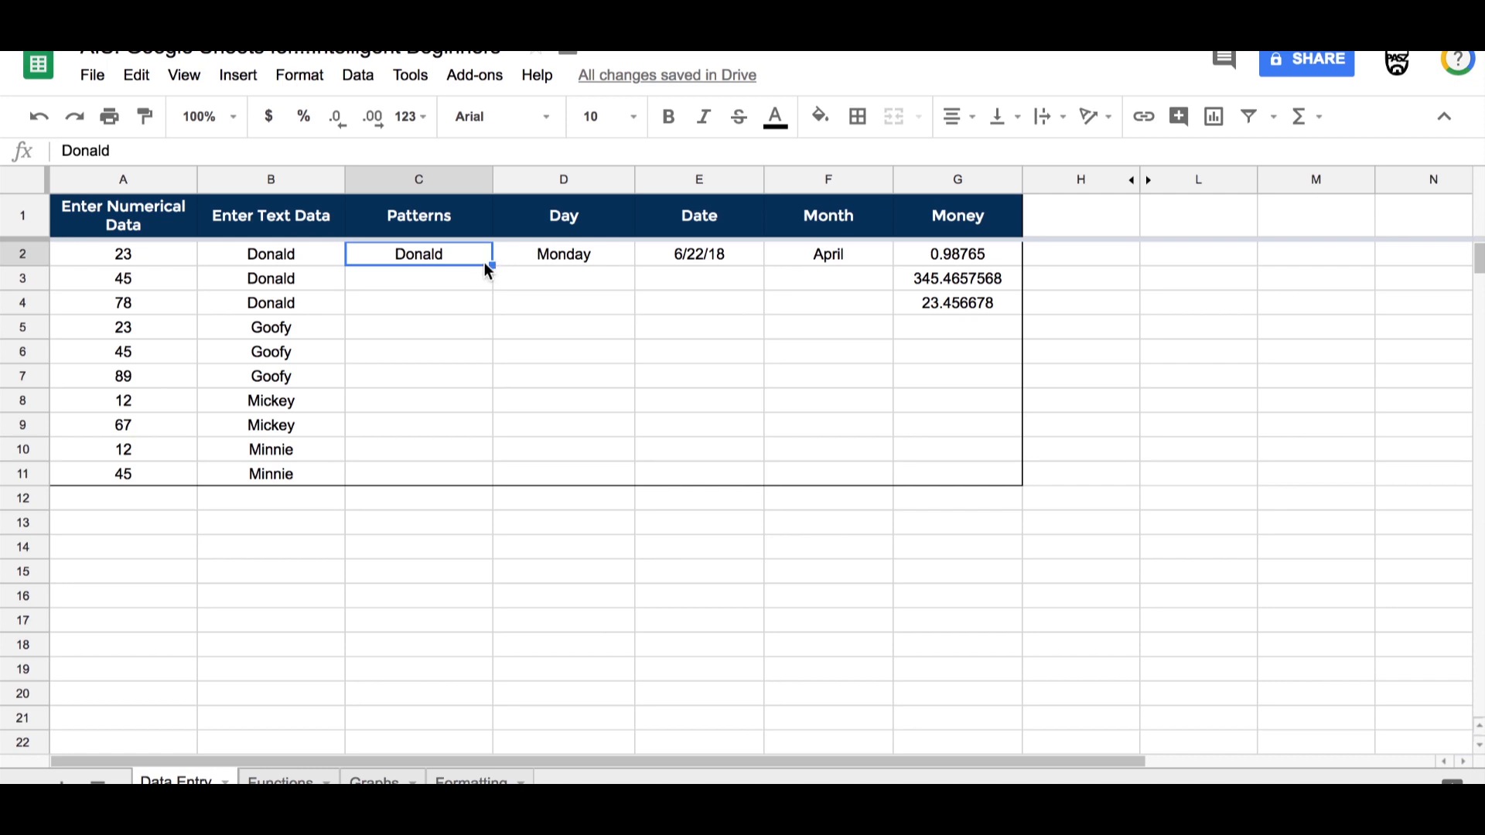
pyautogui.moveTo(492, 266); pyautogui.dragTo(495, 465)
pyautogui.click(495, 465)
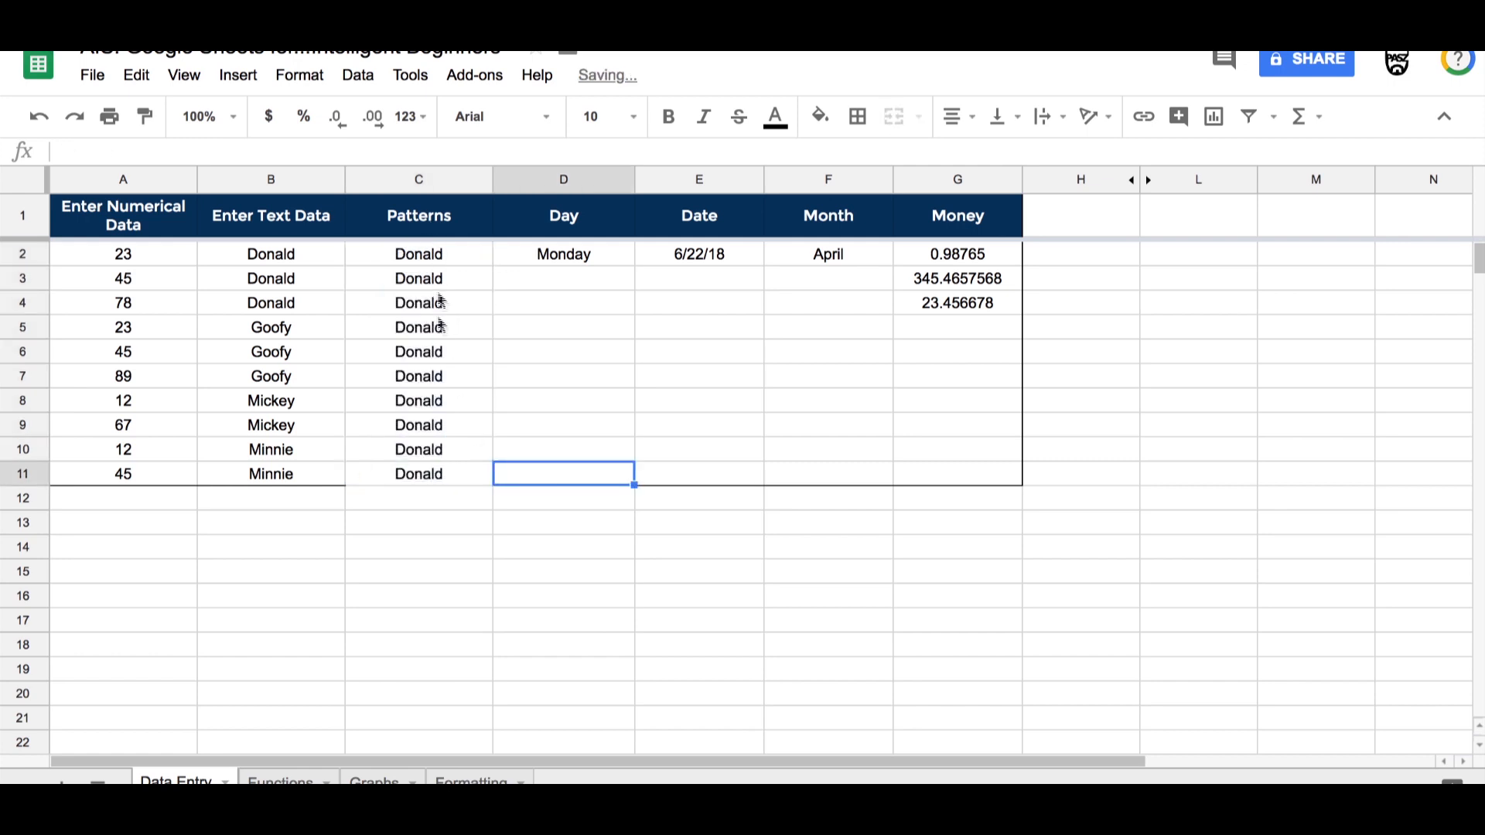
pyautogui.click(433, 466)
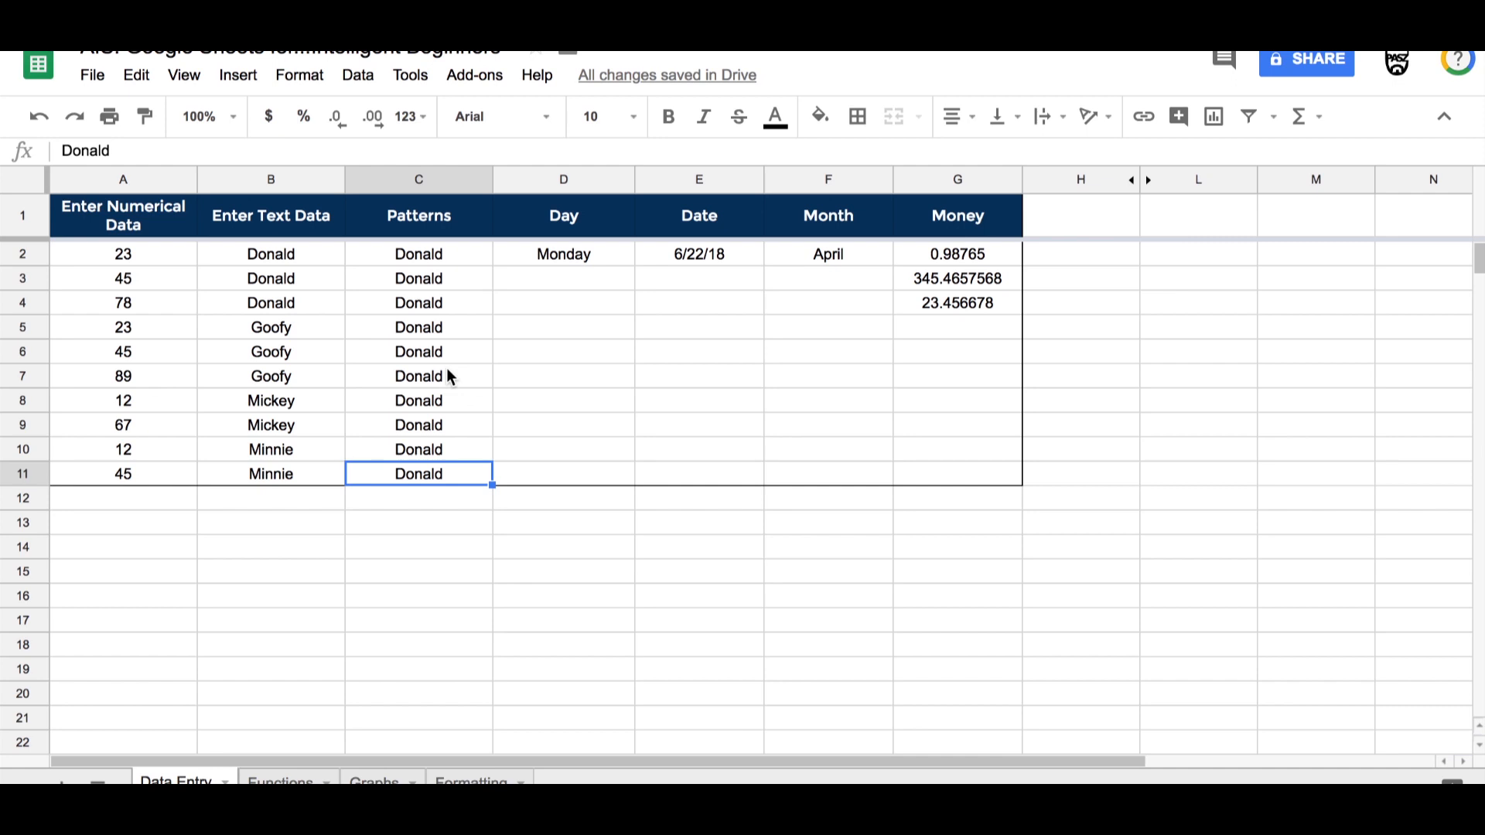
pyautogui.hotkey('ctrl', 'z')
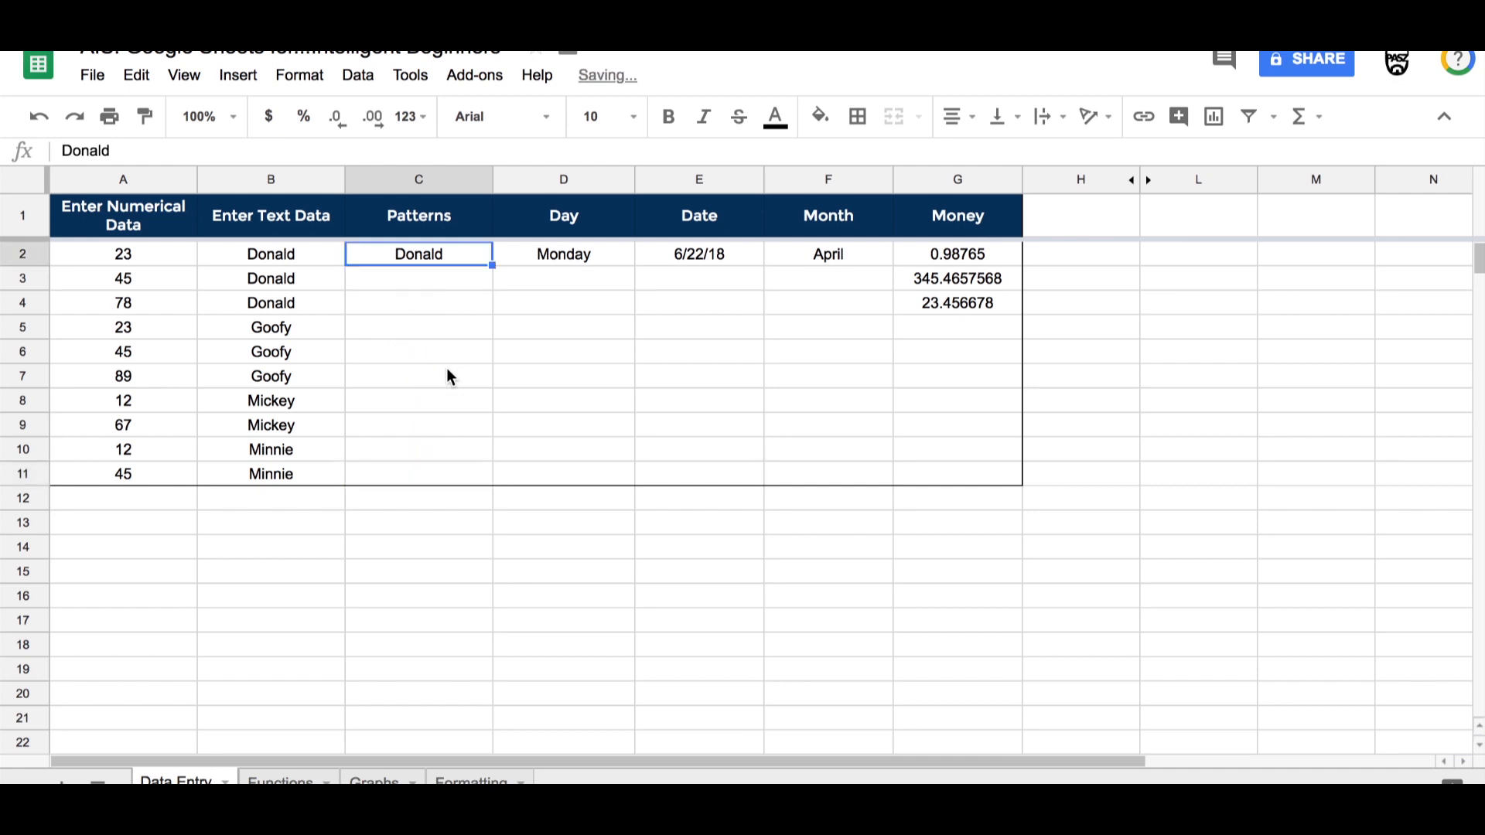
# Step: Replace the text in C2 with the number 1
pyautogui.doubleClick(401, 249)
pyautogui.press('BackSpace')
pyautogui.press('BackSpace')
pyautogui.press('BackSpace')
pyautogui.press('BackSpace')
pyautogui.press('BackSpace')
pyautogui.press('BackSpace')
pyautogui.write('1')
pyautogui.press('Return')
# Step: Fill 1 down from C2 to C11, then undo the fill
pyautogui.click(428, 262)
pyautogui.moveTo(492, 266); pyautogui.dragTo(489, 468)
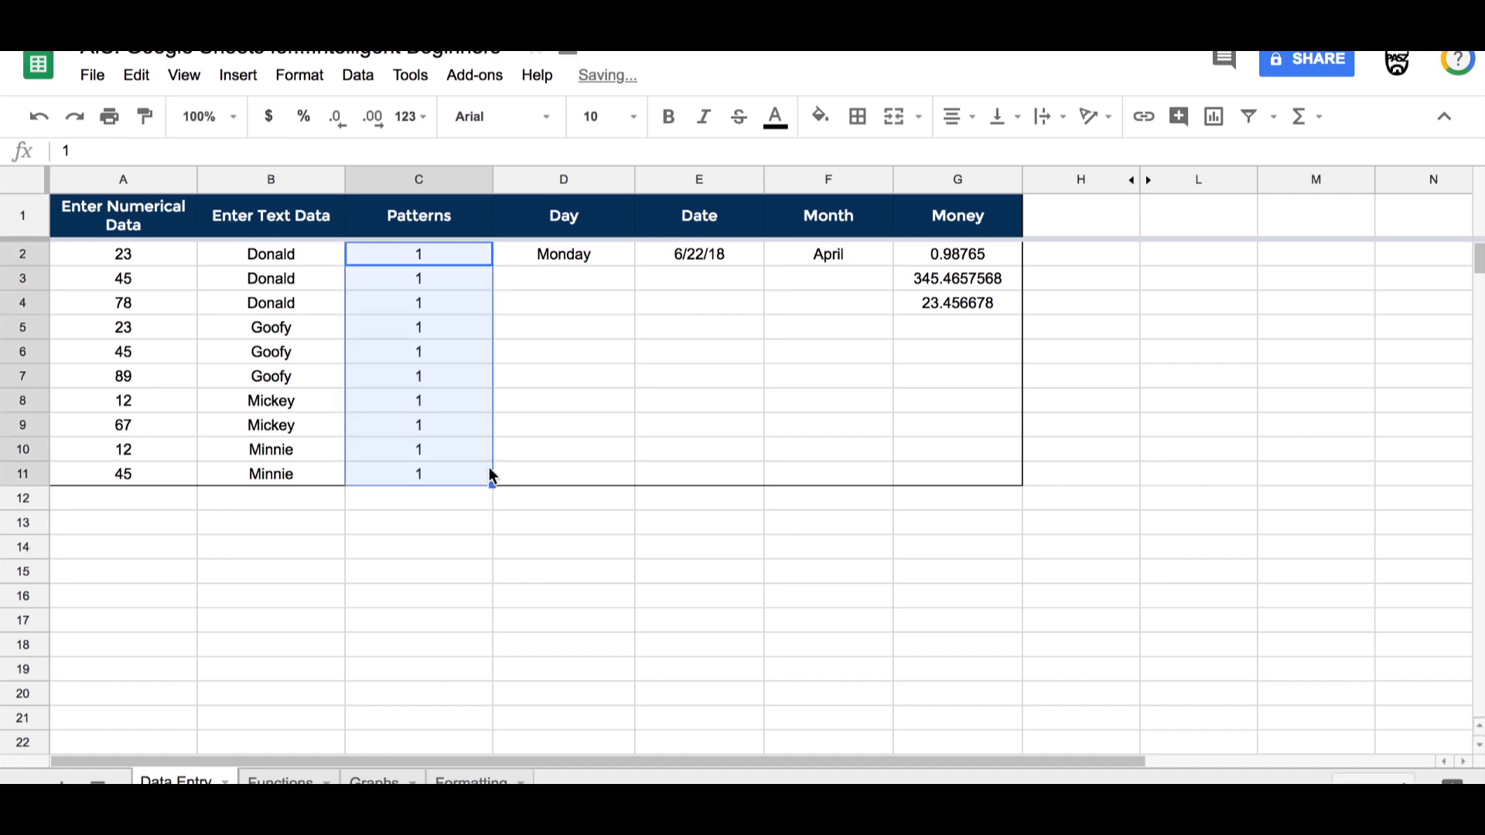
pyautogui.hotkey('ctrl', 'z')
# Step: Enter 1 in C2 and 2 in C3 to start a number pattern
pyautogui.doubleClick(426, 254)
pyautogui.press('BackSpace')
pyautogui.write('1')
pyautogui.press('Return')
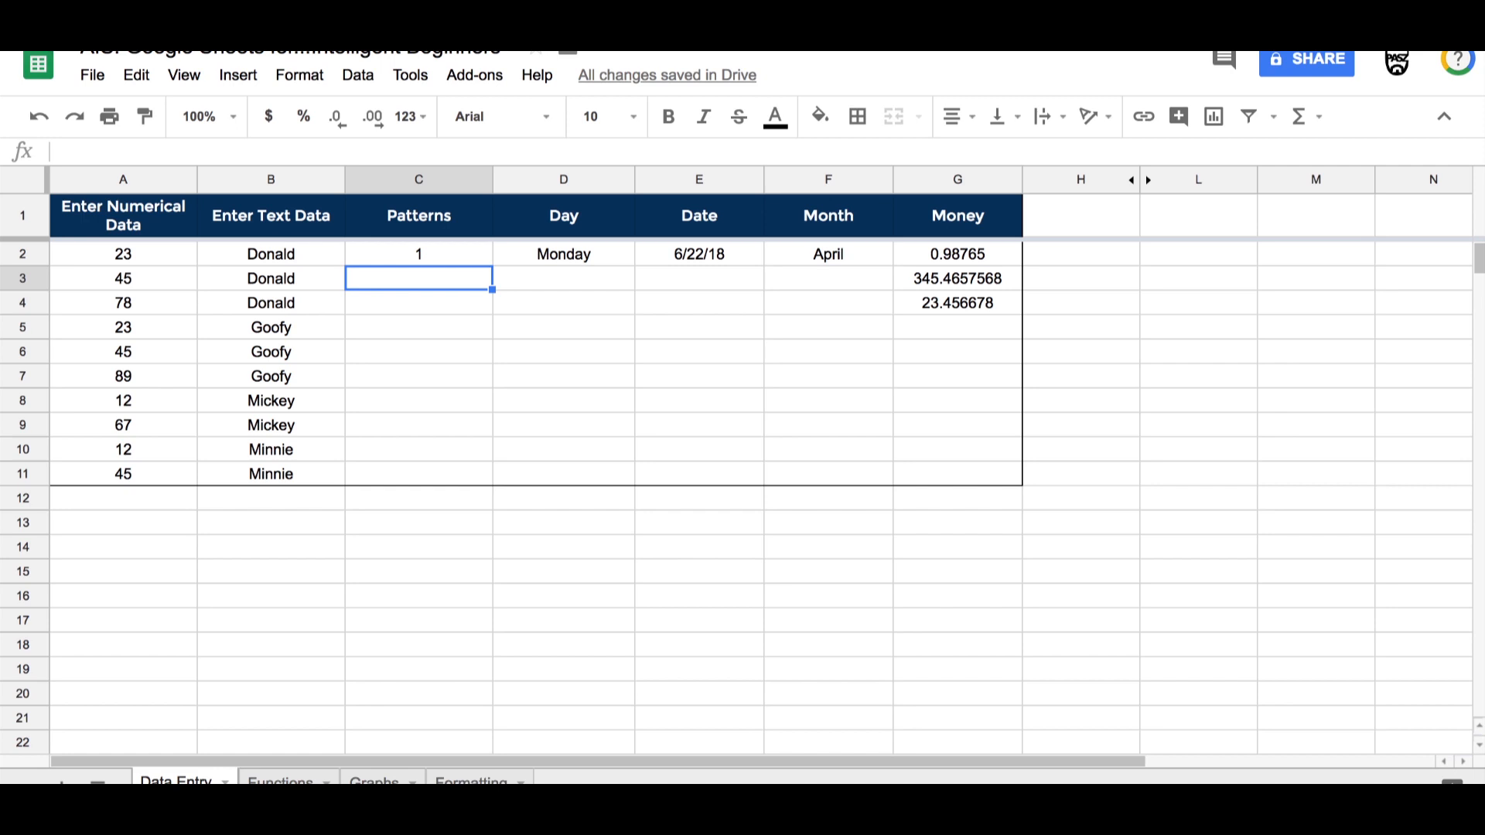
pyautogui.write('2')
pyautogui.press('Return')
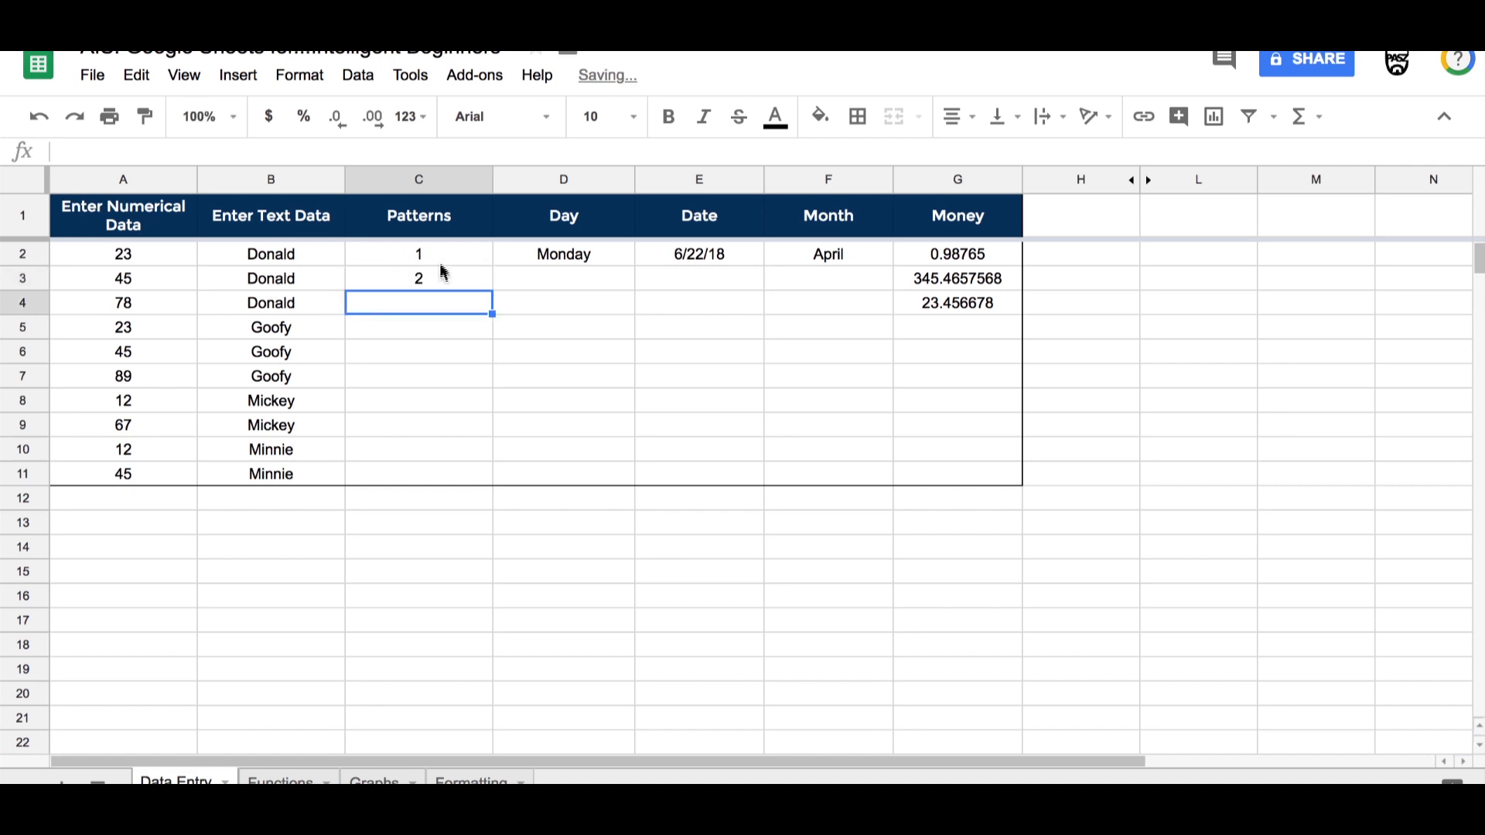
# Step: Extend the 1, 2 series down to C11, then clear cells C2 to C11
pyautogui.moveTo(391, 259); pyautogui.dragTo(438, 283)
pyautogui.click(397, 265)
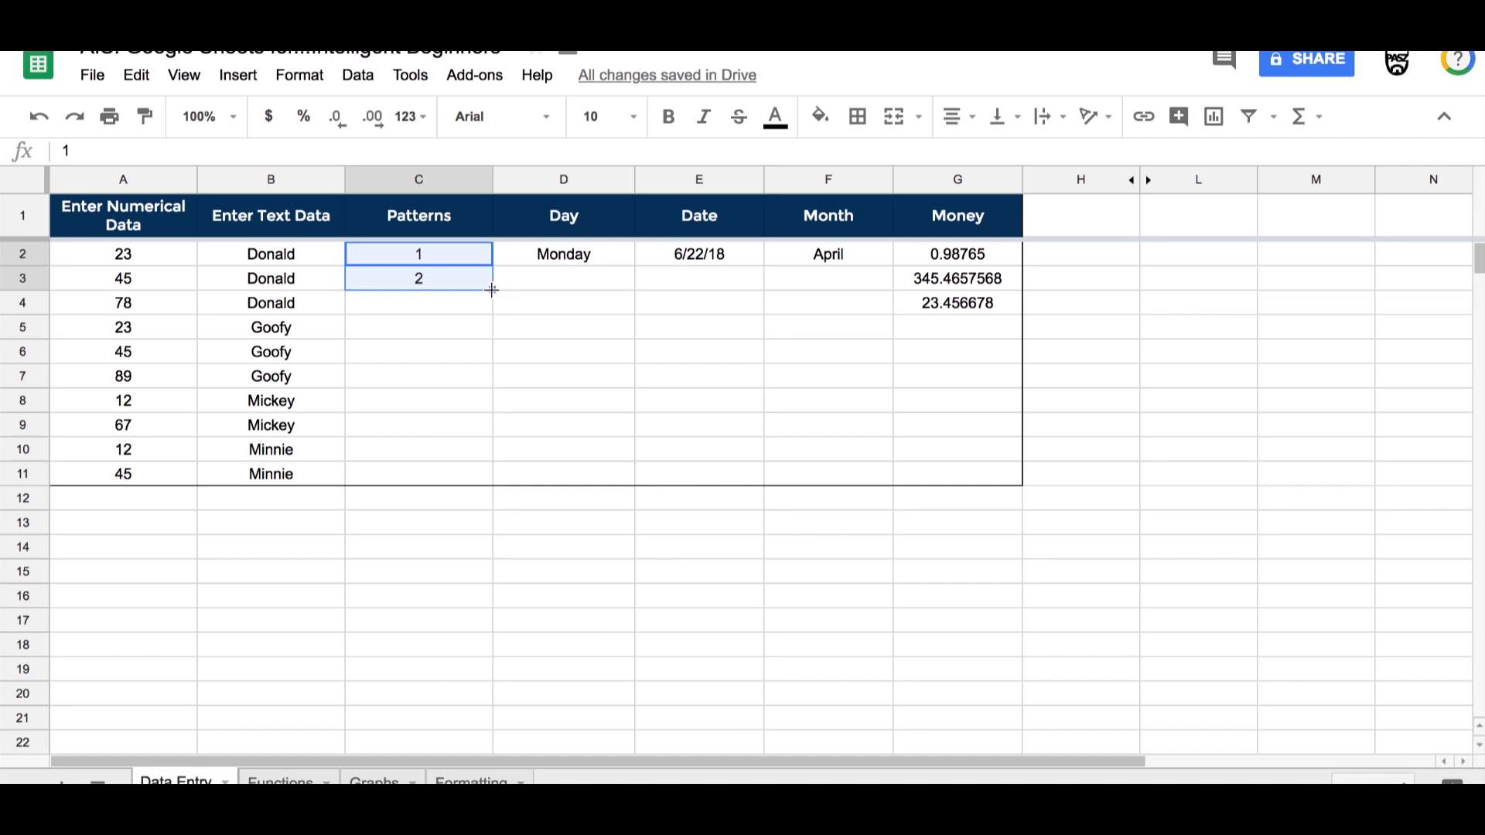
pyautogui.moveTo(492, 290); pyautogui.dragTo(494, 475)
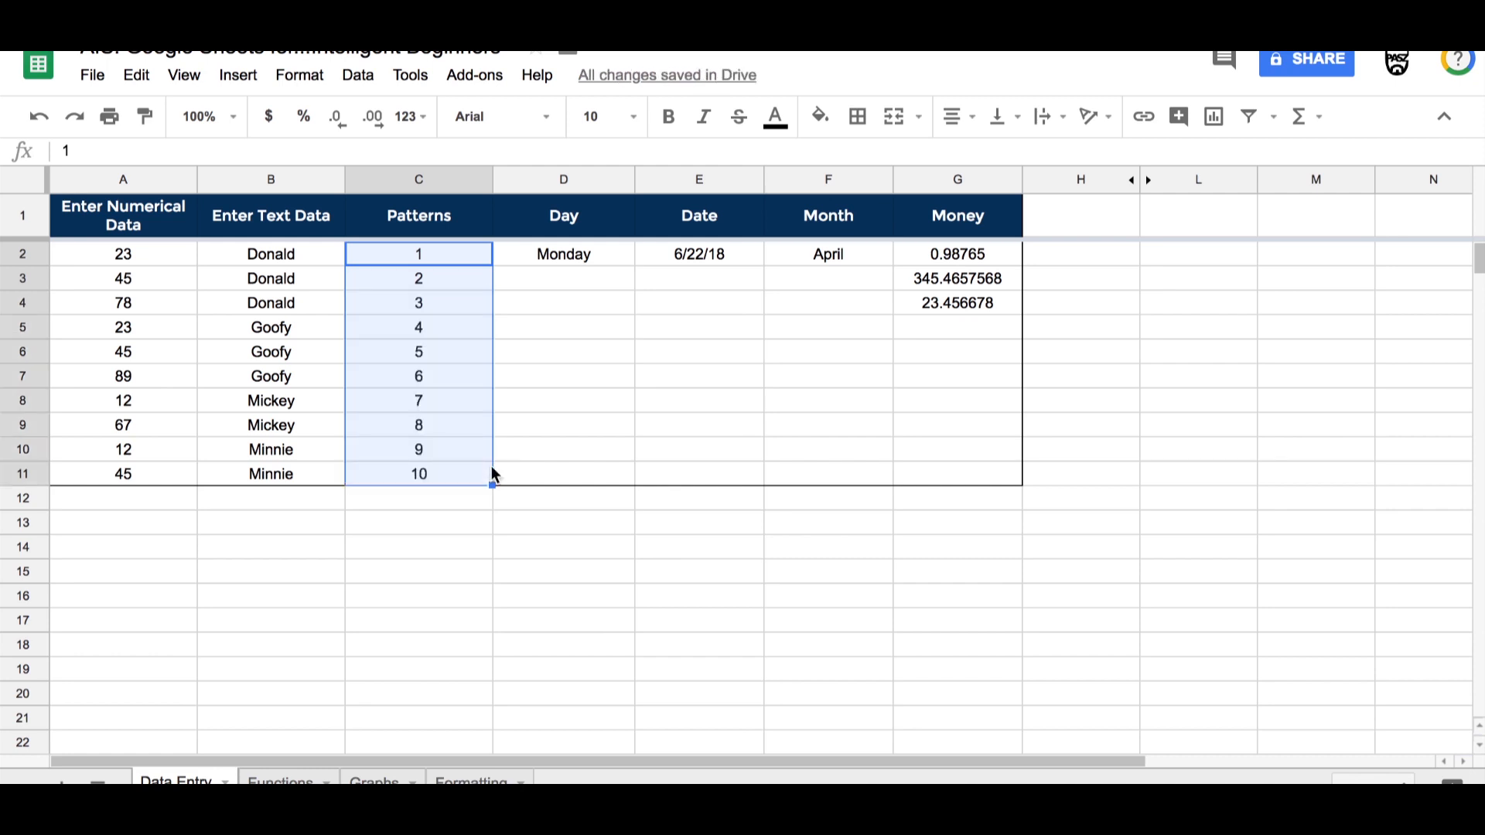
pyautogui.moveTo(391, 258); pyautogui.dragTo(415, 467)
pyautogui.press('Delete')
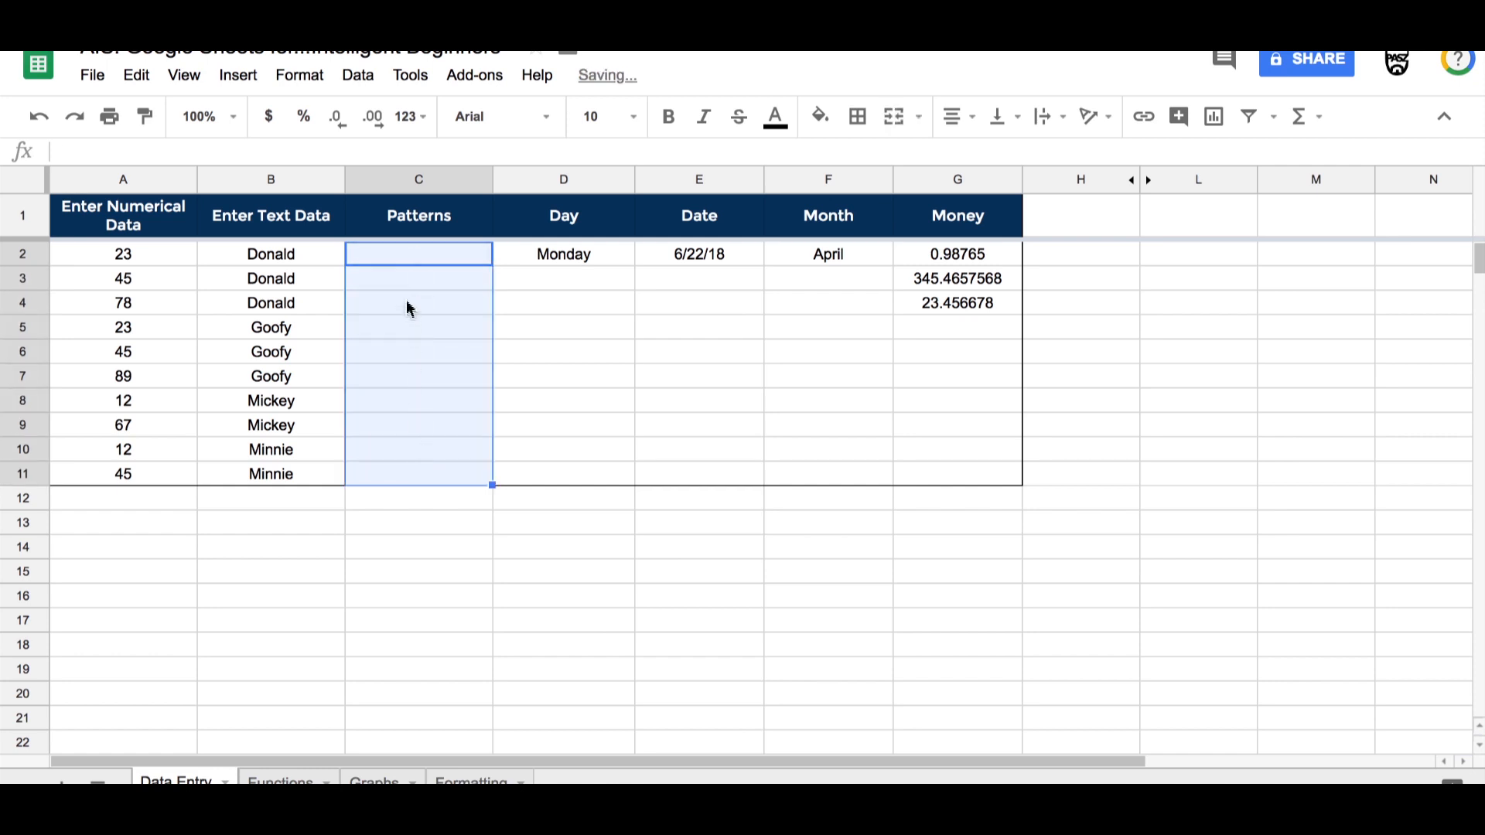
# Step: Enter 2 in C2 and 4 in C3 of the Patterns column
pyautogui.click(405, 256)
pyautogui.write('2')
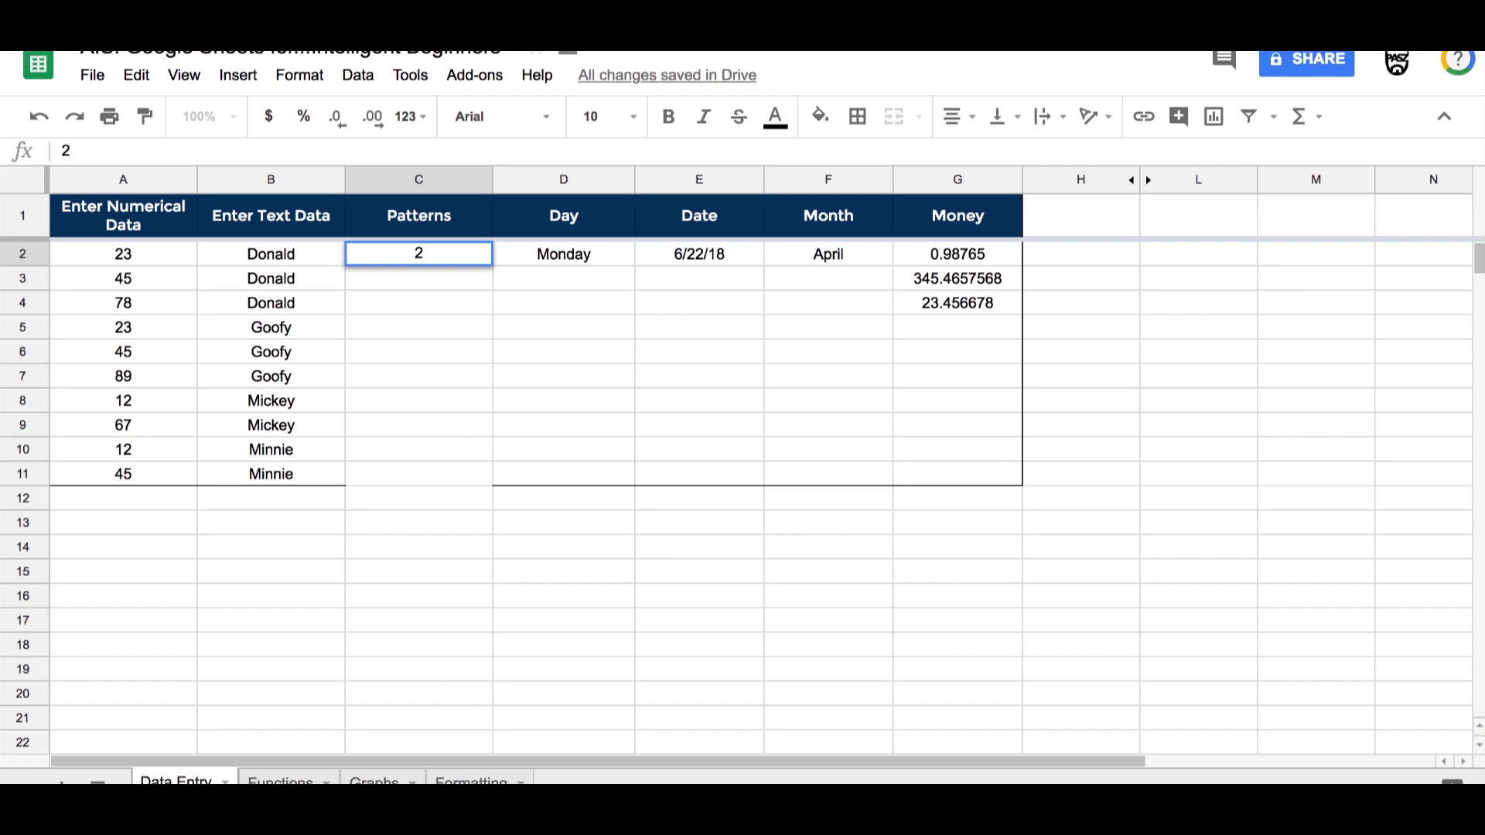
pyautogui.press('Return')
pyautogui.write('4')
pyautogui.press('Return')
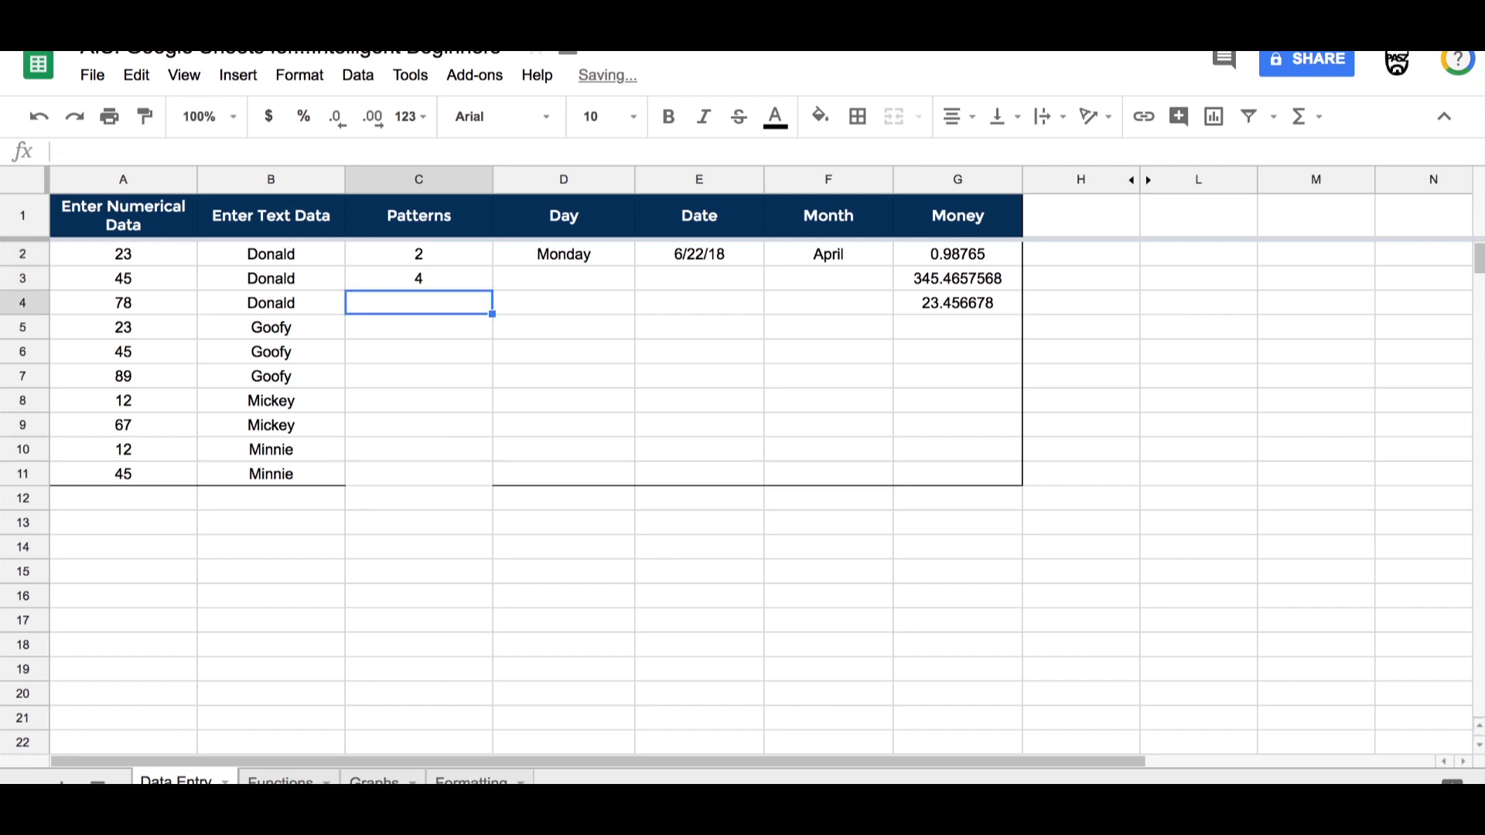
# Step: Extend the 2, 4 series down to C11, then undo the fill
pyautogui.moveTo(371, 254); pyautogui.dragTo(416, 280)
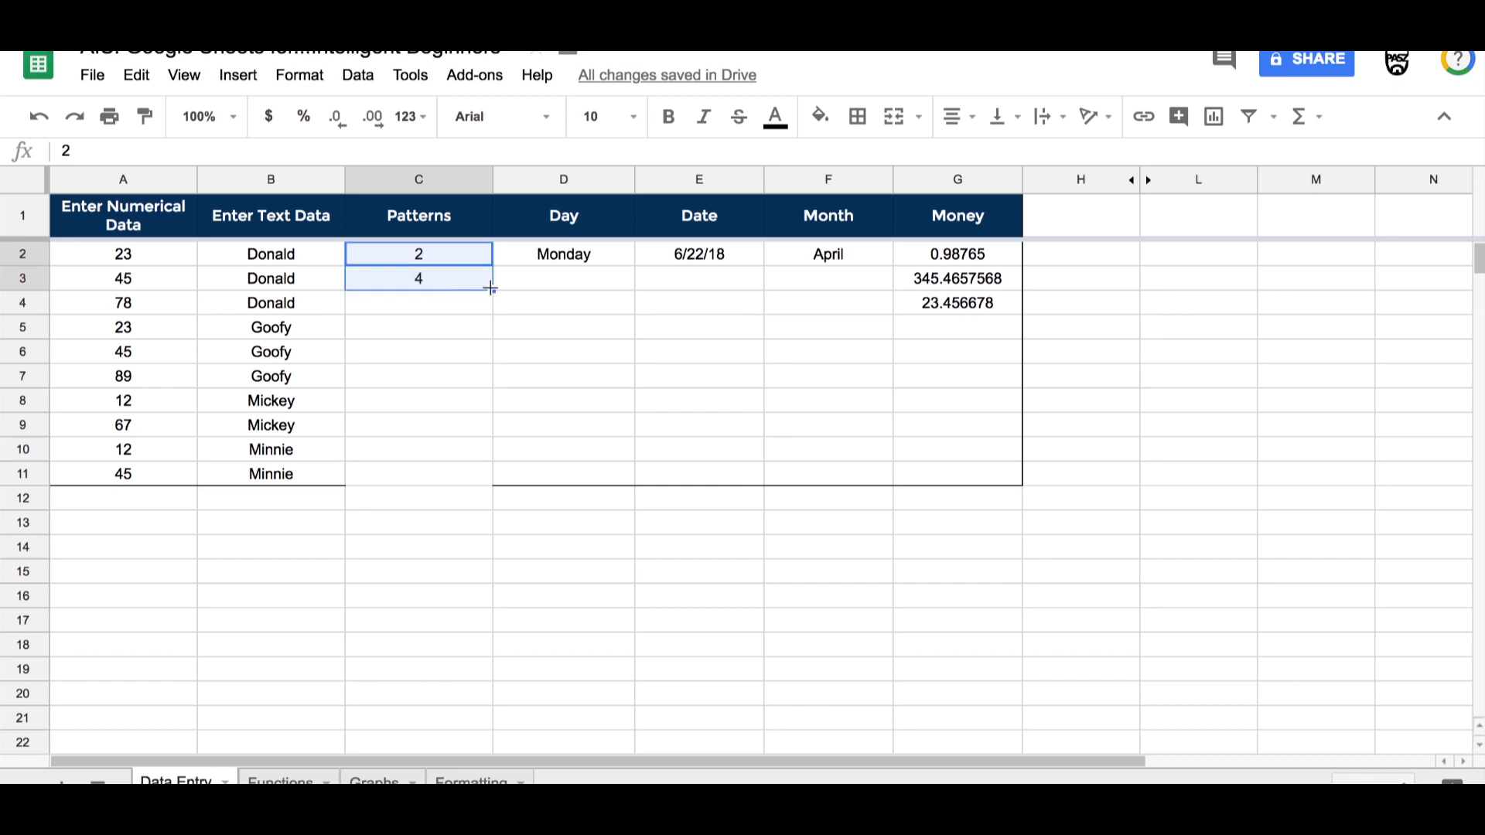
pyautogui.moveTo(491, 289); pyautogui.dragTo(495, 474)
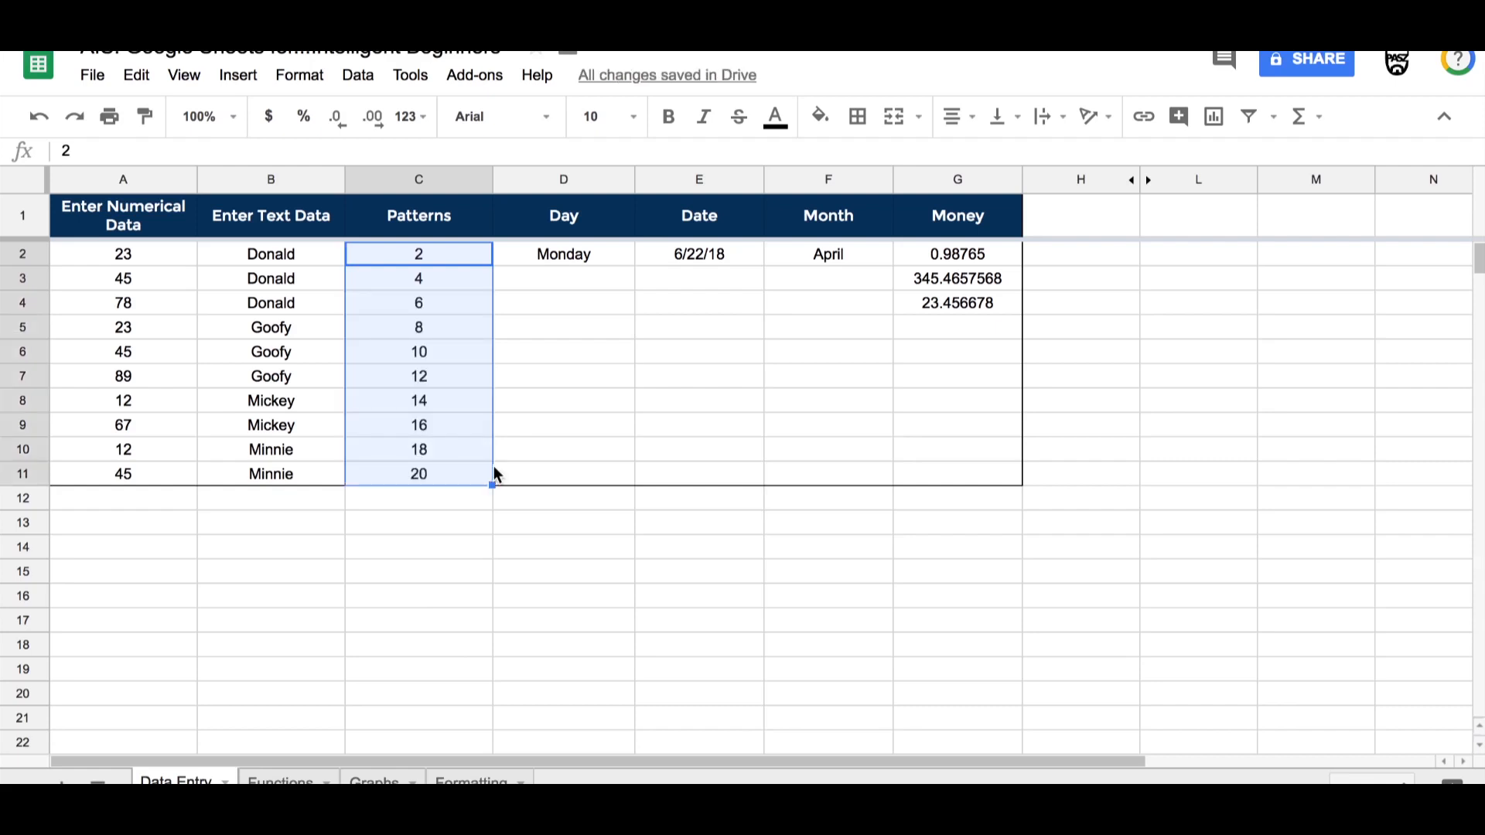
pyautogui.hotkey('ctrl', 'z')
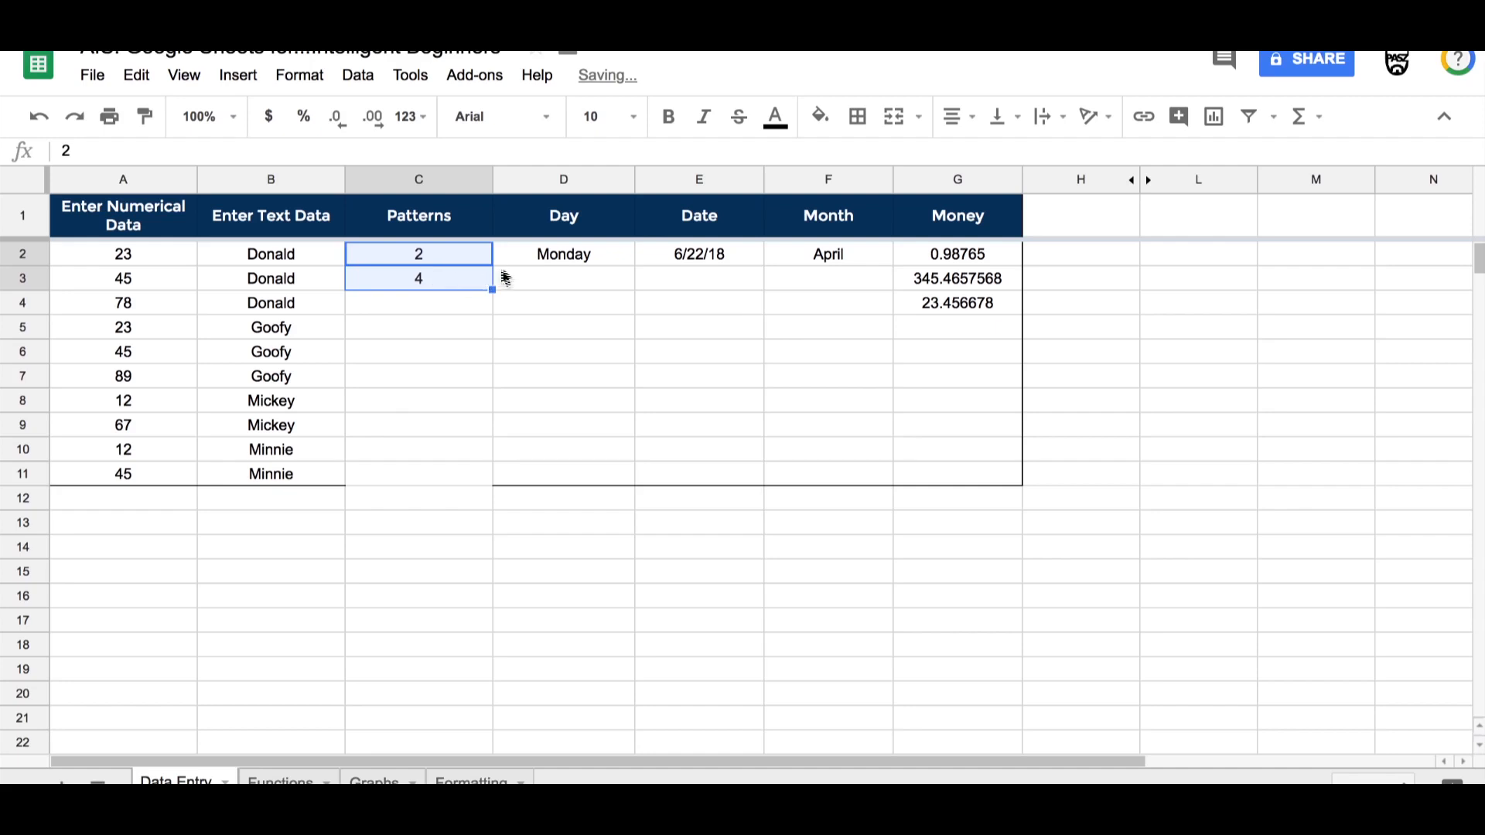
# Step: Fill the Monday day series down D2 to D11, then clear D2 to D11
pyautogui.click(560, 253)
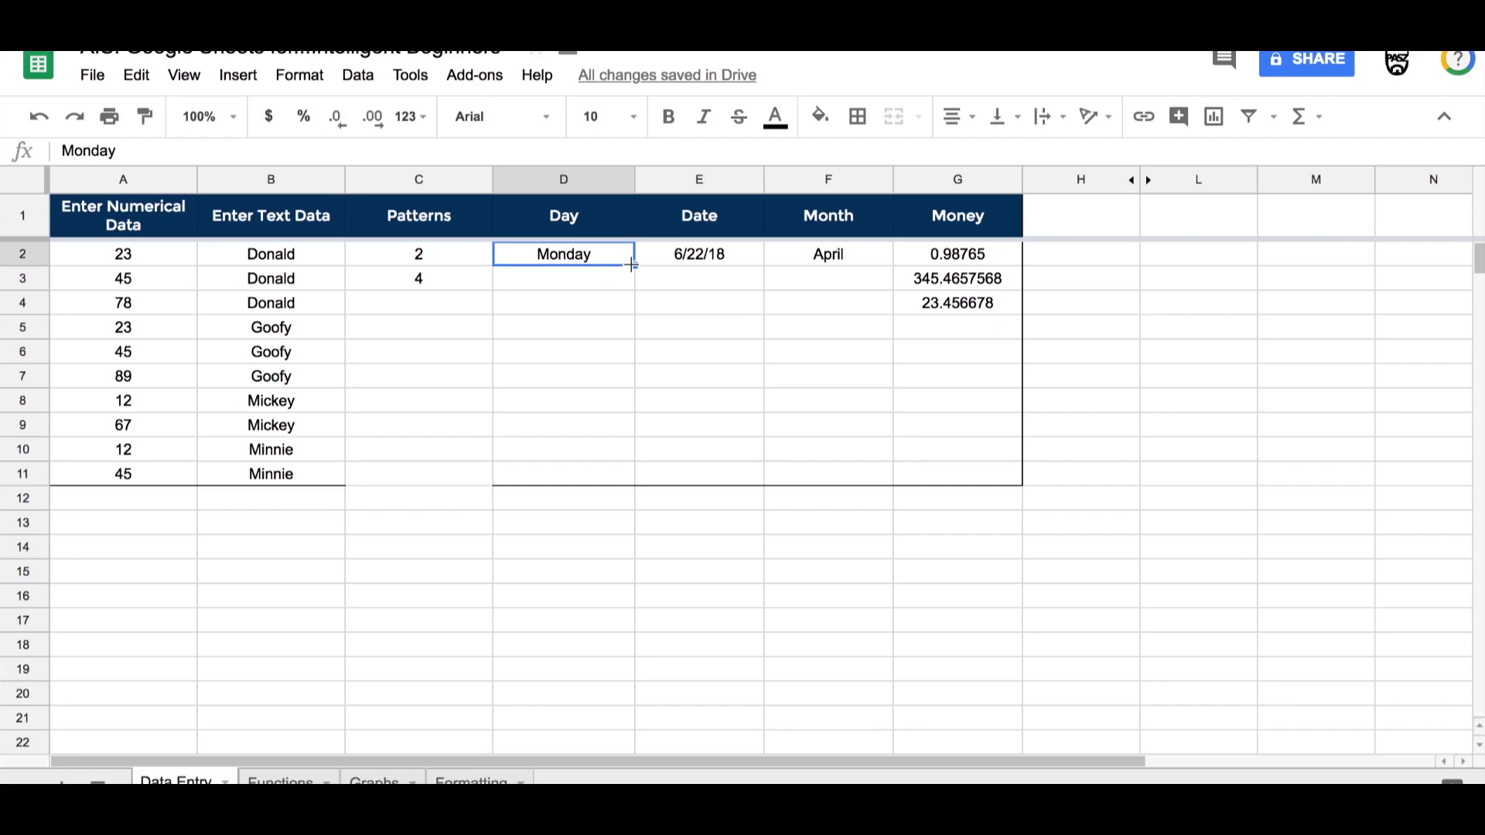
pyautogui.moveTo(632, 265); pyautogui.dragTo(635, 470)
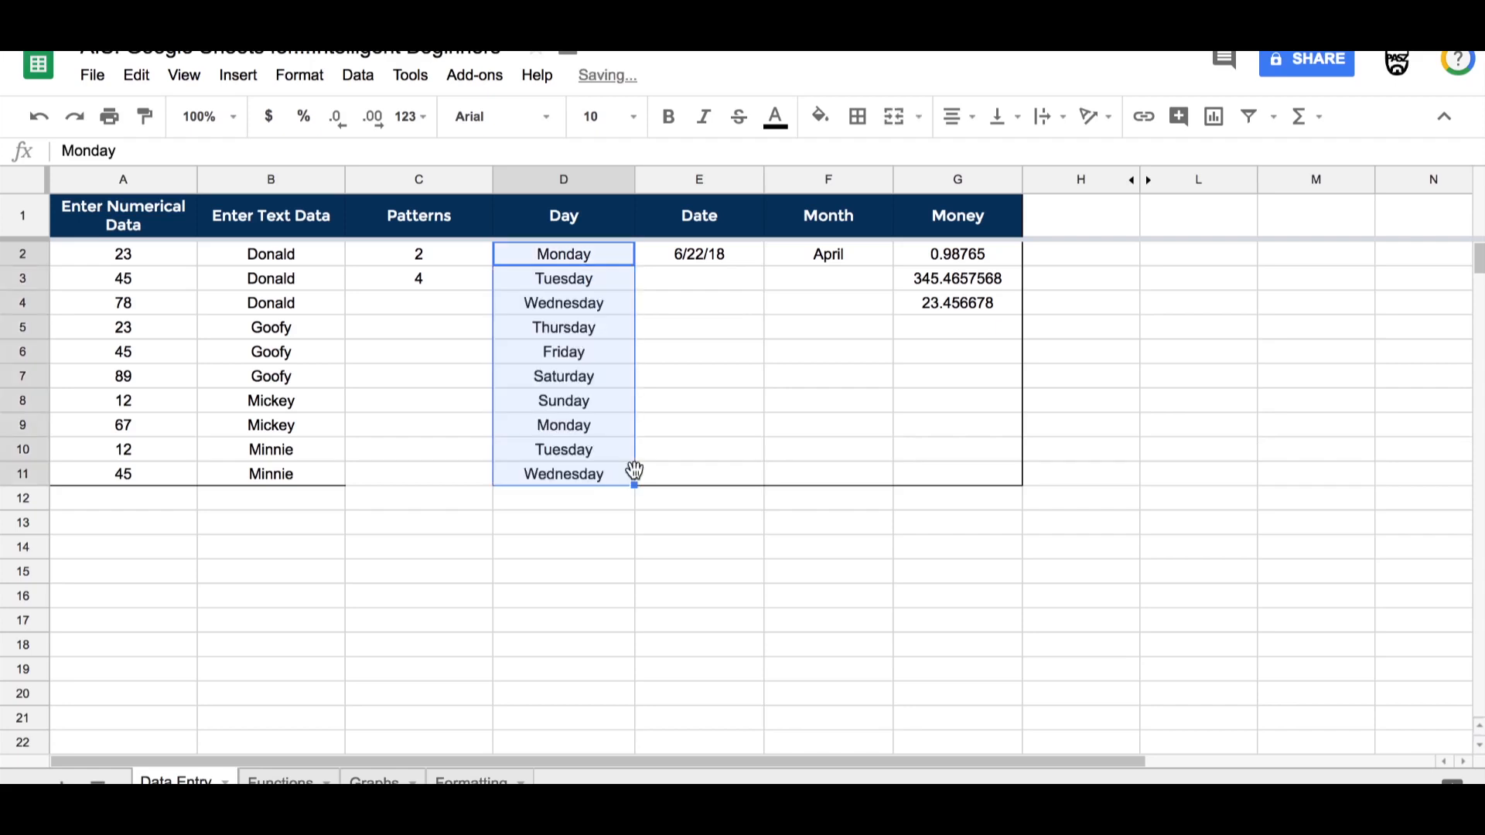
pyautogui.click(531, 253)
pyautogui.keyDown('shift'); pyautogui.click(569, 473); pyautogui.keyUp('shift')
pyautogui.press('Delete')
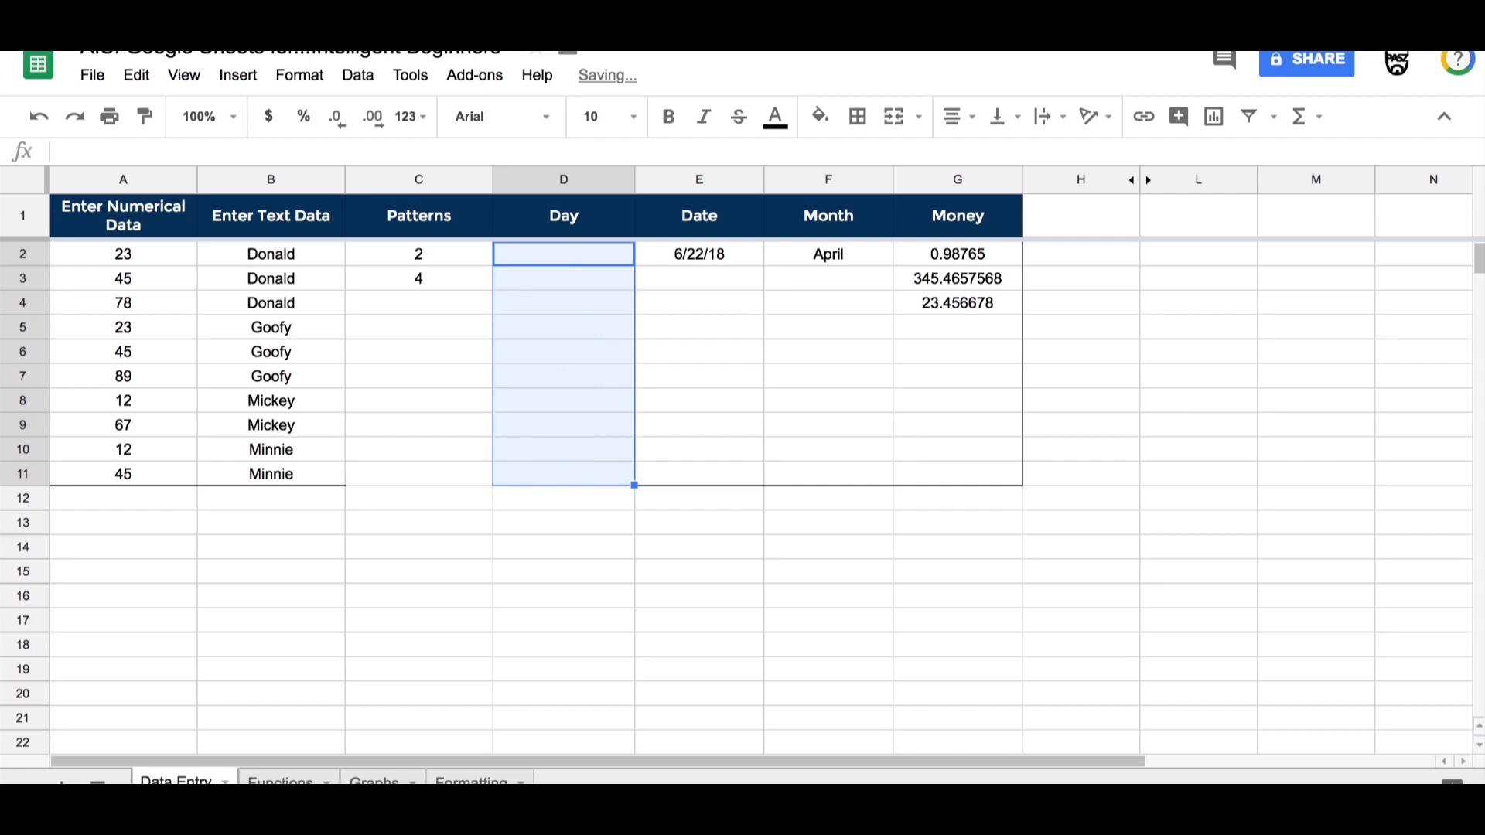
# Step: Enter Mon in D2 and fill the abbreviated weekday series down to D11
pyautogui.write('Mon')
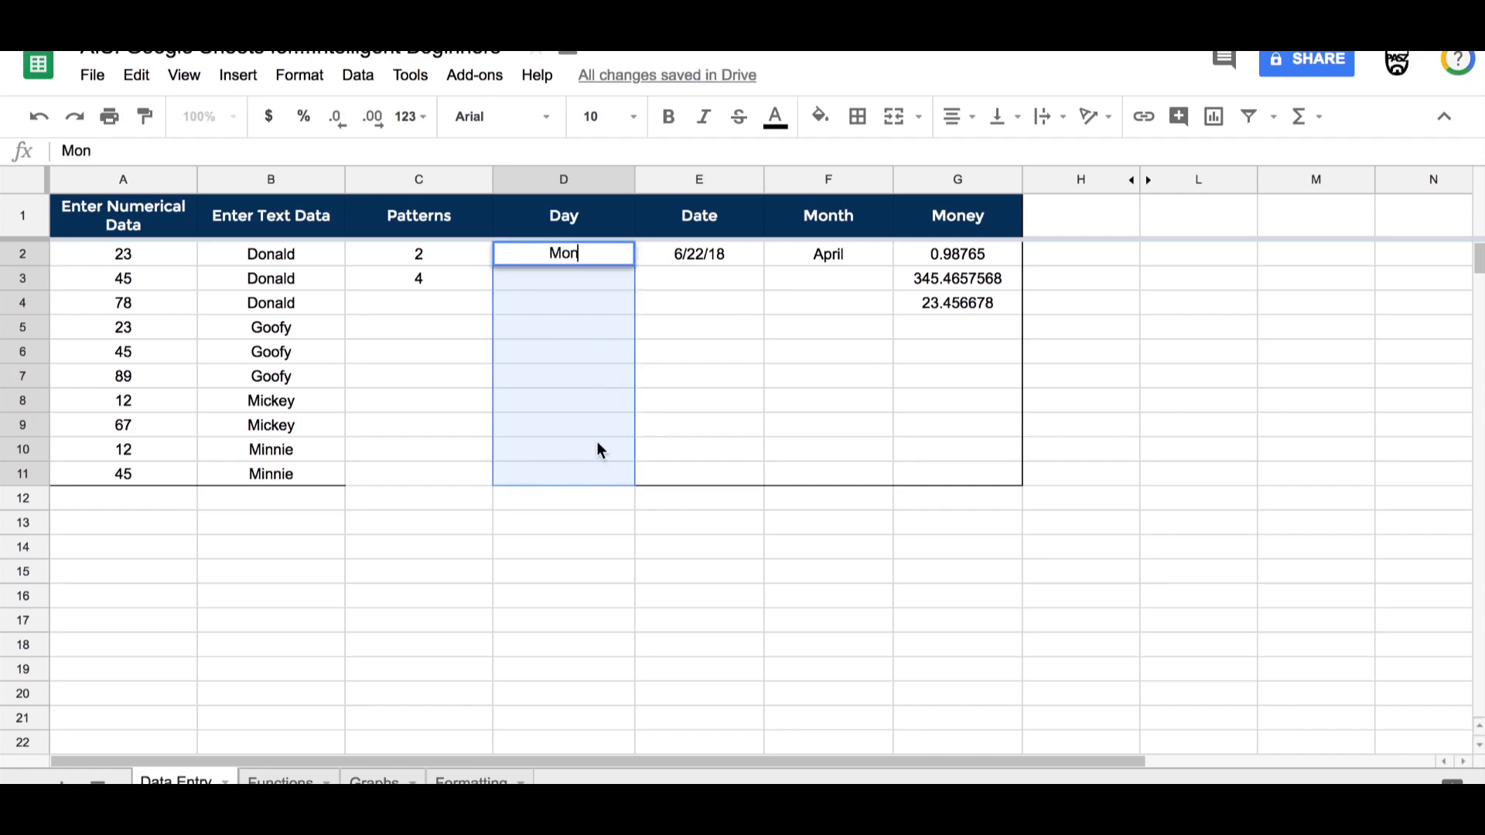
pyautogui.click(564, 401)
pyautogui.click(564, 258)
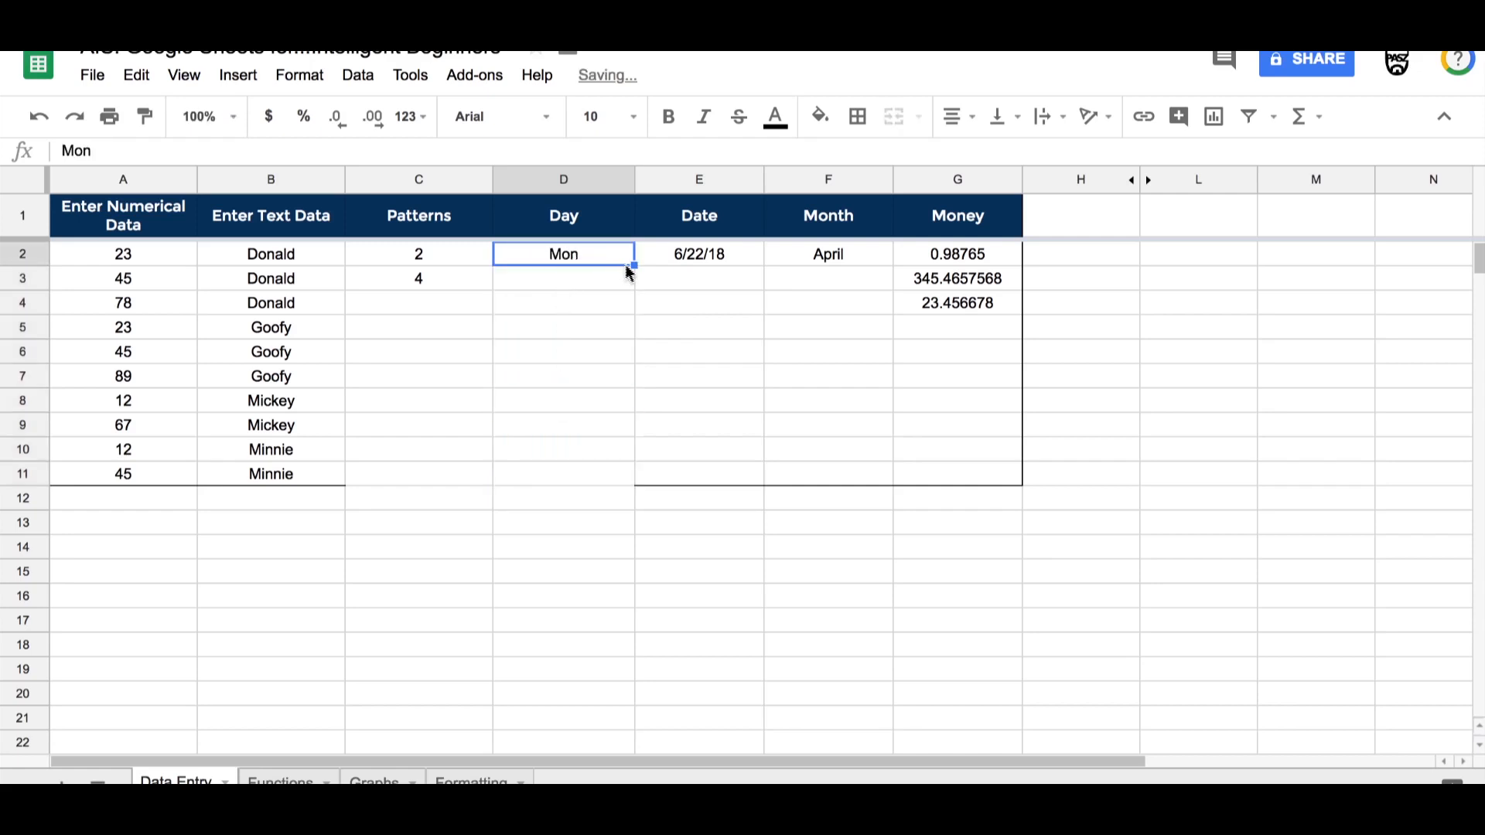
pyautogui.moveTo(634, 267); pyautogui.dragTo(619, 479)
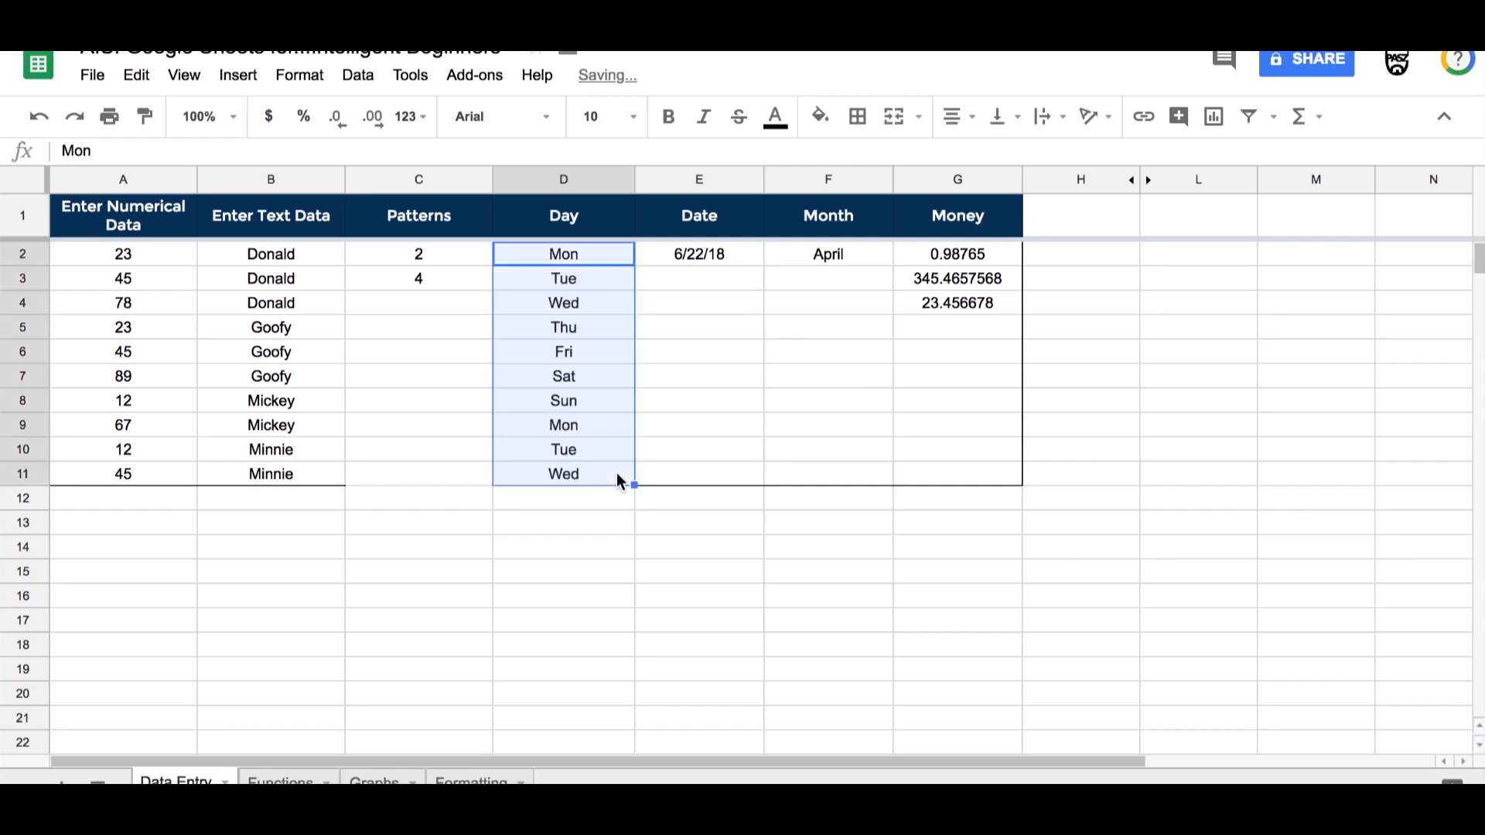
# Step: Fill the date in E2 and the month in F2 down to row 11 as series
pyautogui.click(677, 251)
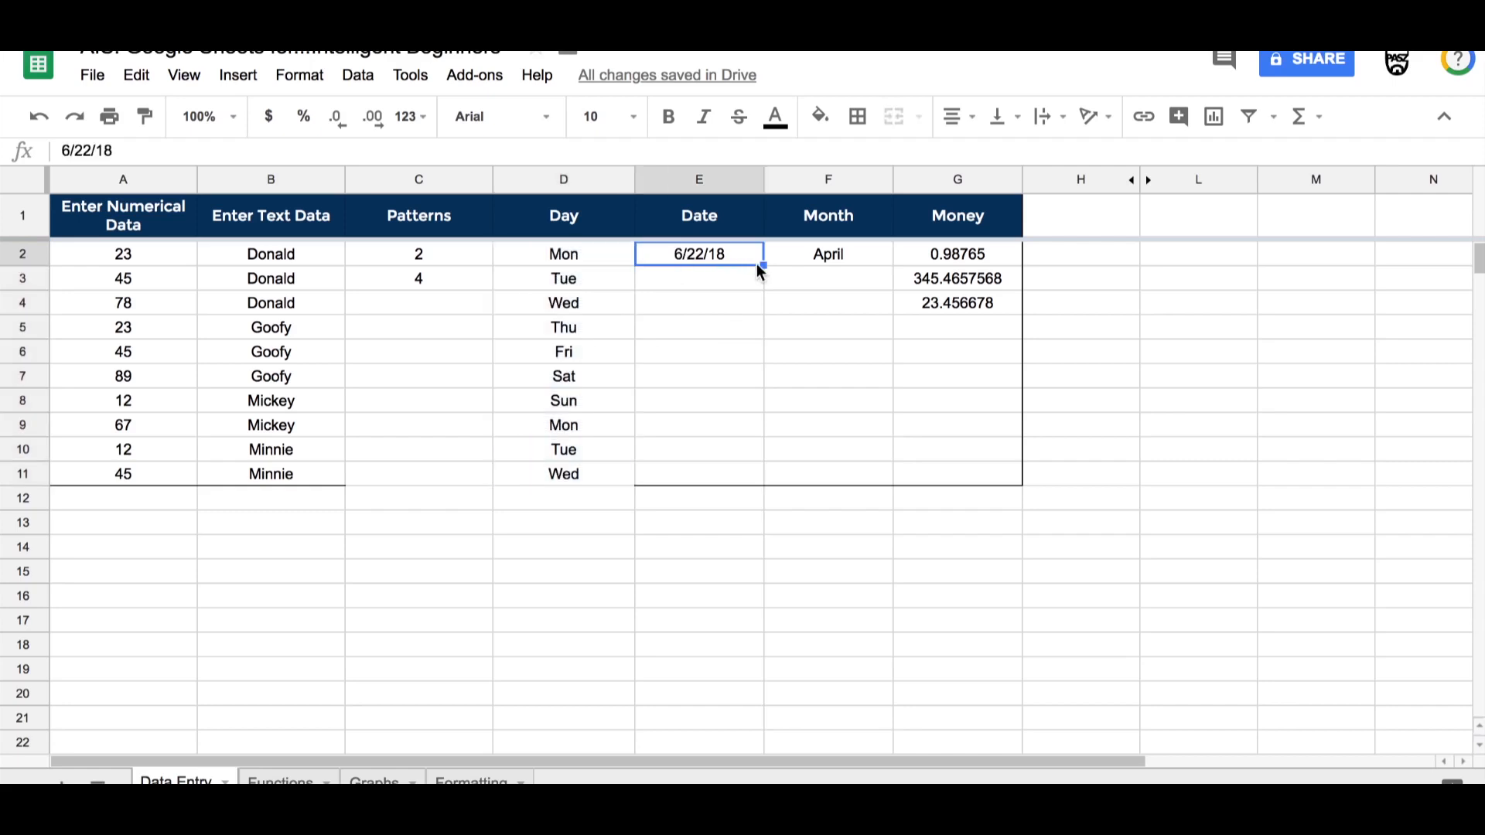
pyautogui.moveTo(763, 265); pyautogui.dragTo(752, 478)
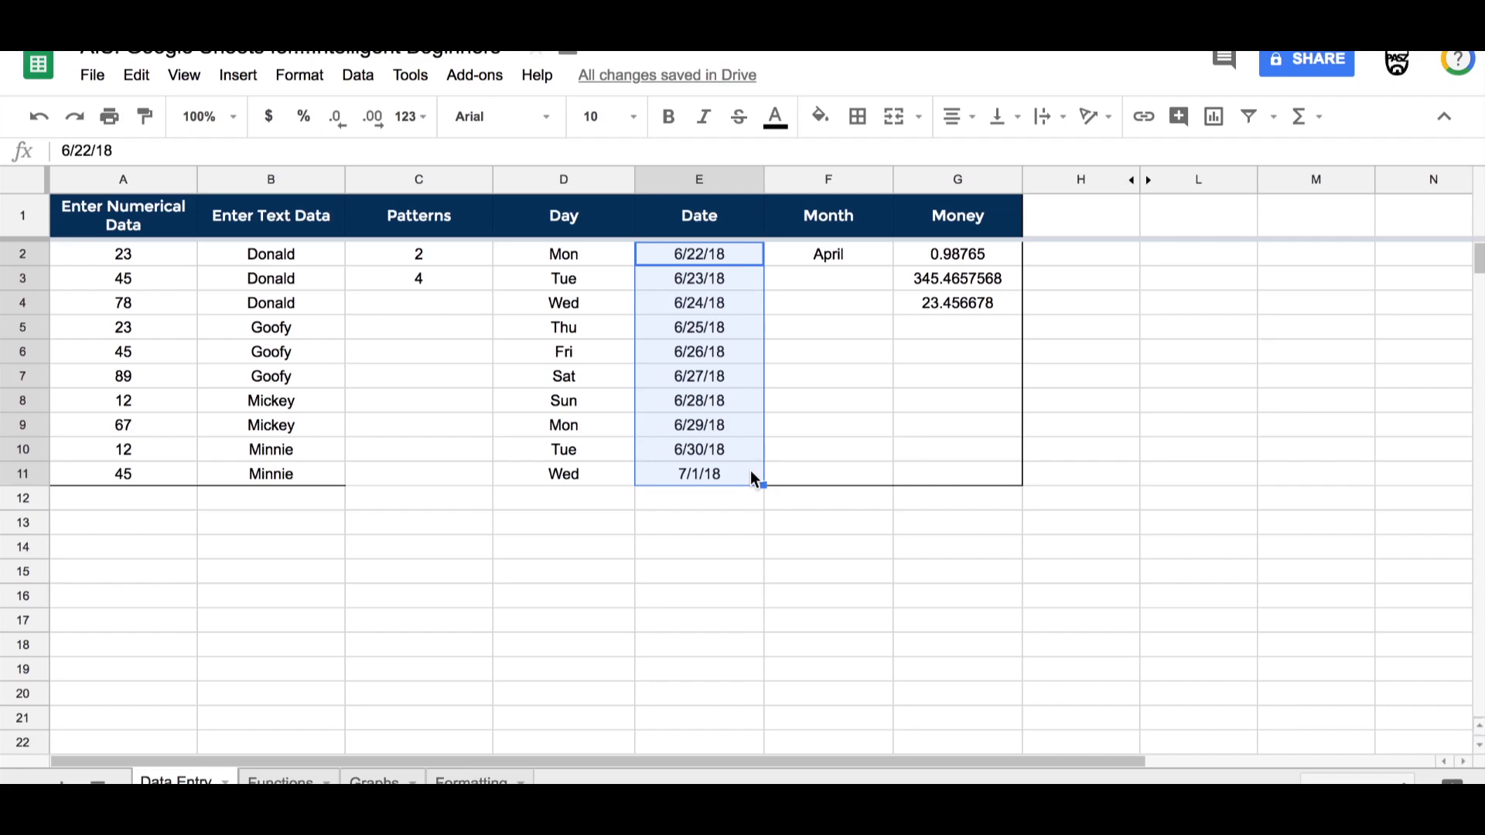
pyautogui.click(824, 256)
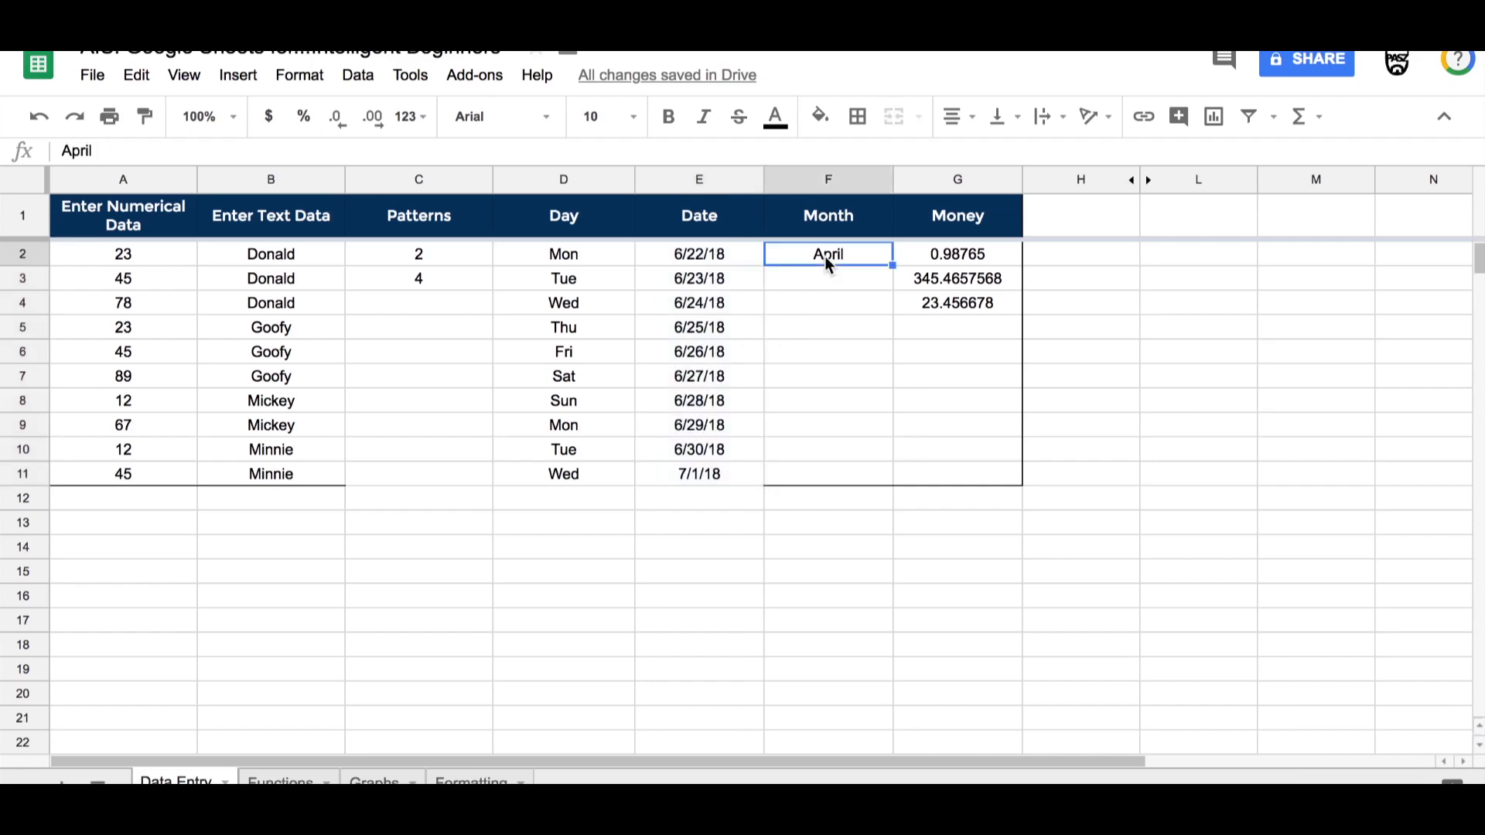
pyautogui.moveTo(892, 267); pyautogui.dragTo(891, 479)
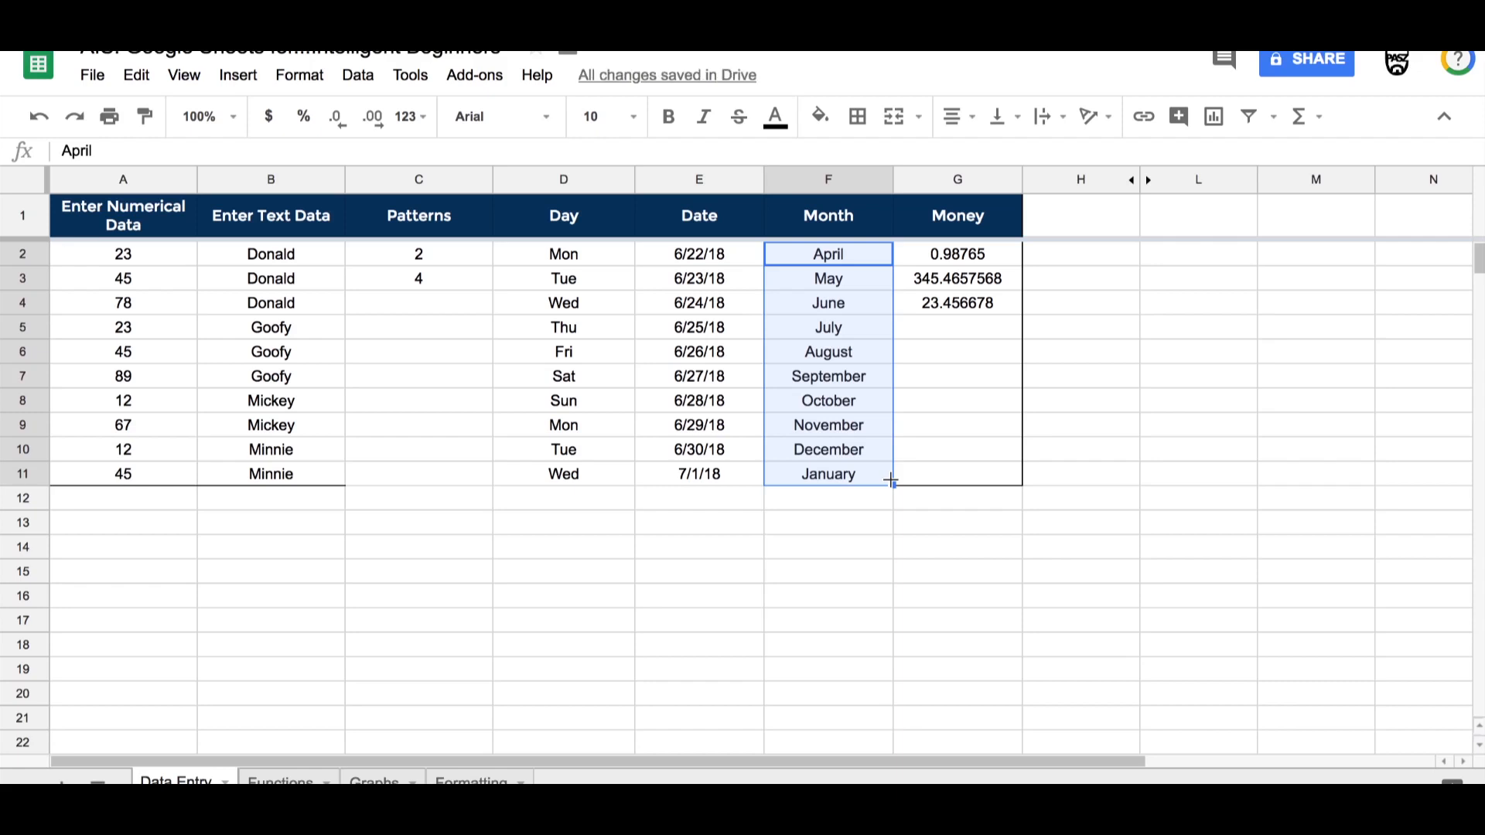
# Step: Select the Money column and decrease its decimal places to none
pyautogui.click(939, 178)
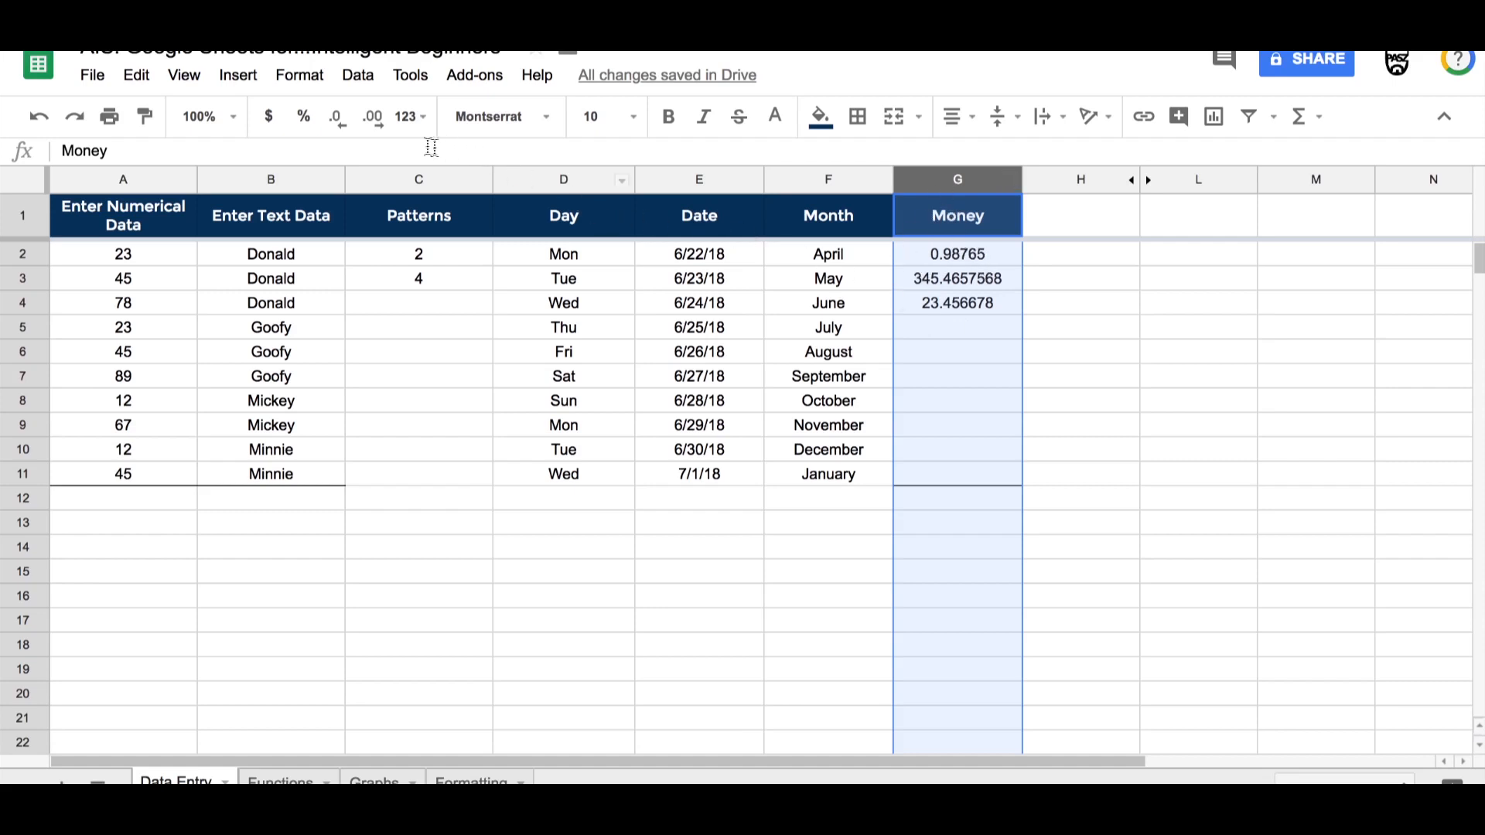
pyautogui.click(337, 124)
pyautogui.click(338, 124)
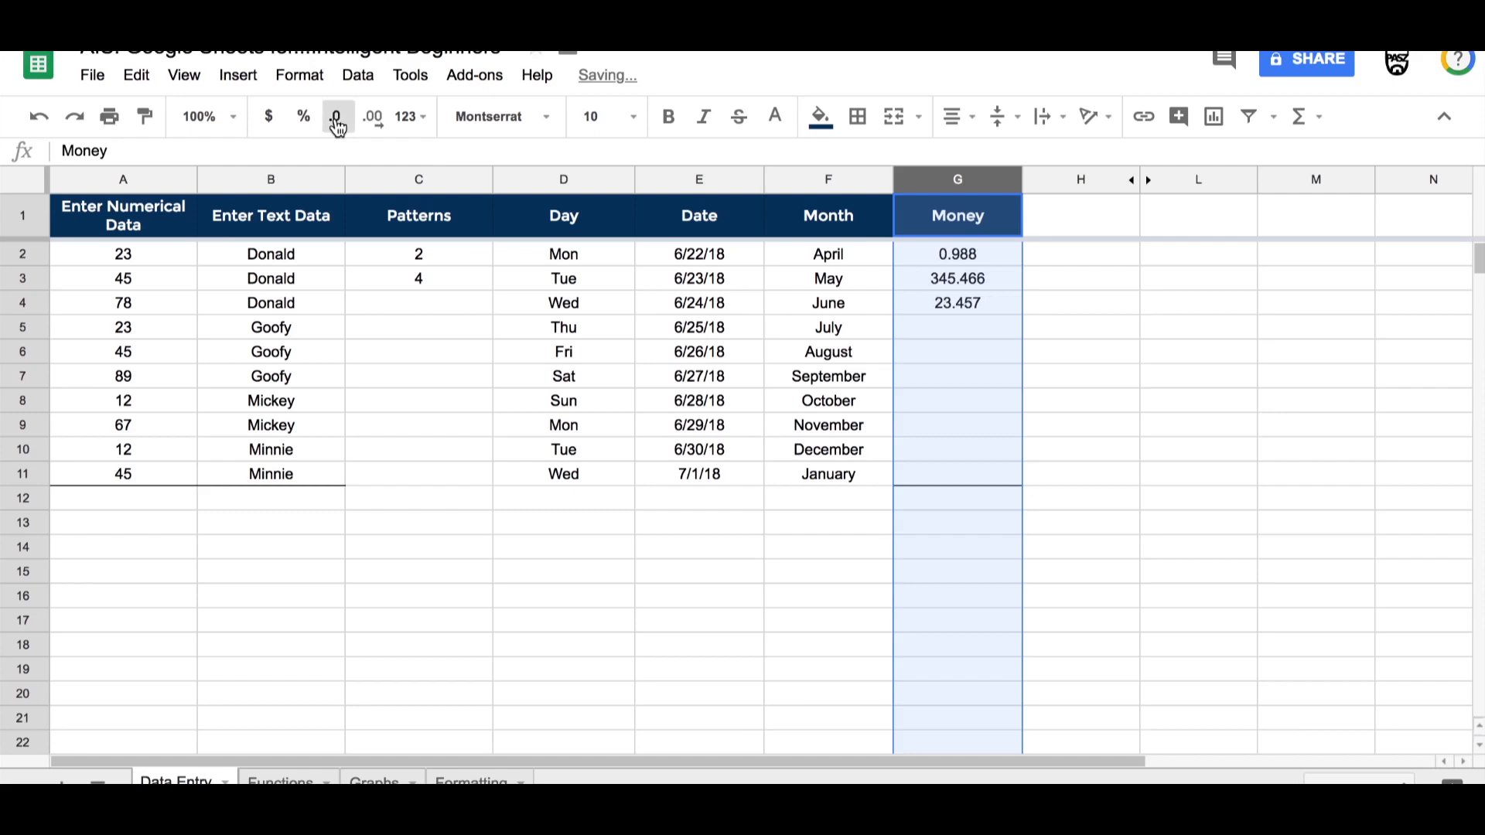
pyautogui.click(338, 123)
pyautogui.click(337, 124)
pyautogui.click(337, 124)
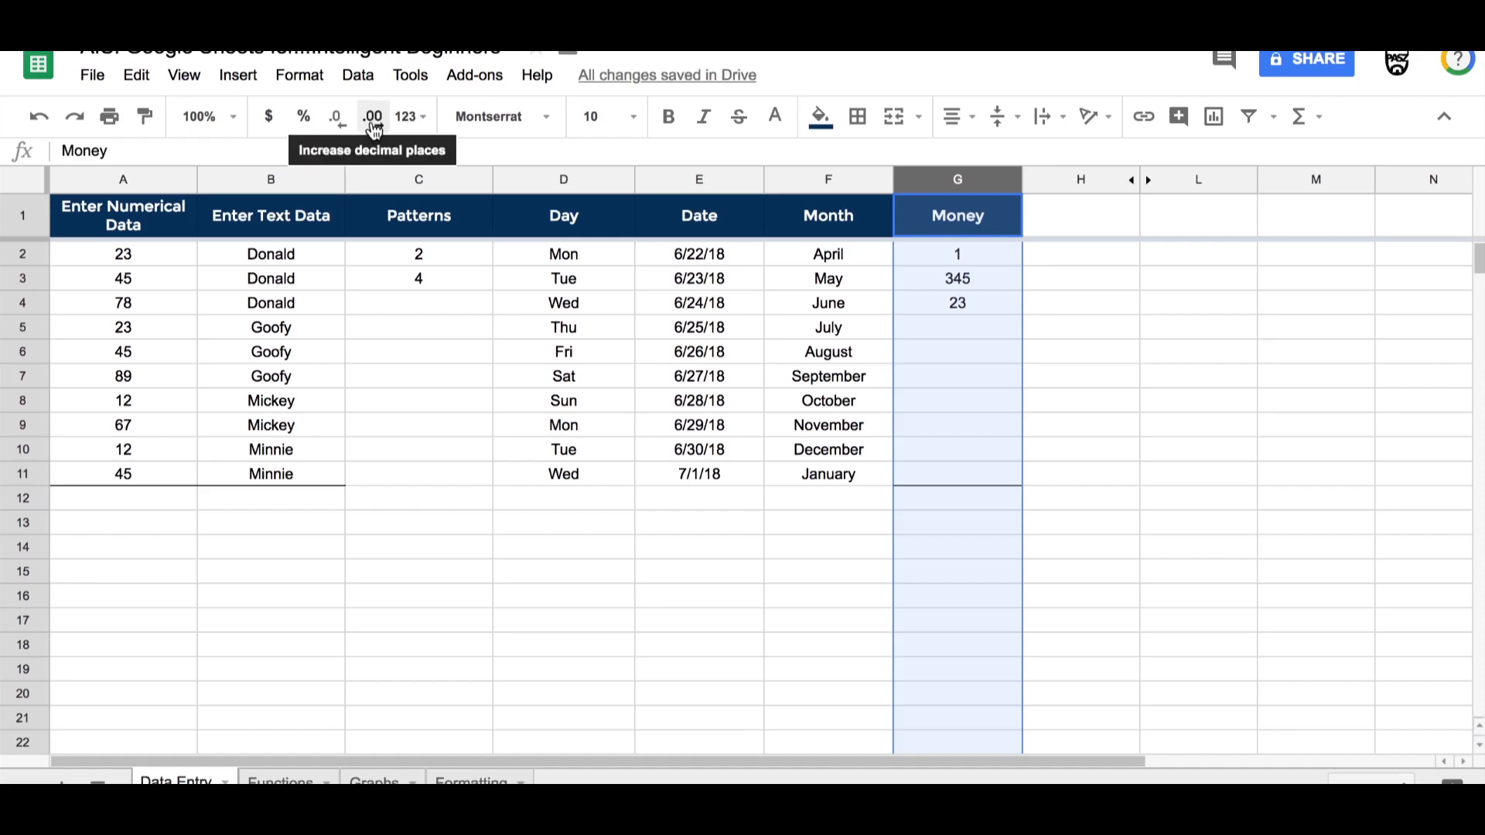
# Step: Increase the Money column's decimal places to seven
pyautogui.click(374, 118)
pyautogui.click(374, 117)
pyautogui.click(373, 124)
pyautogui.click(373, 124)
pyautogui.click(373, 124)
pyautogui.click(373, 123)
pyautogui.click(374, 124)
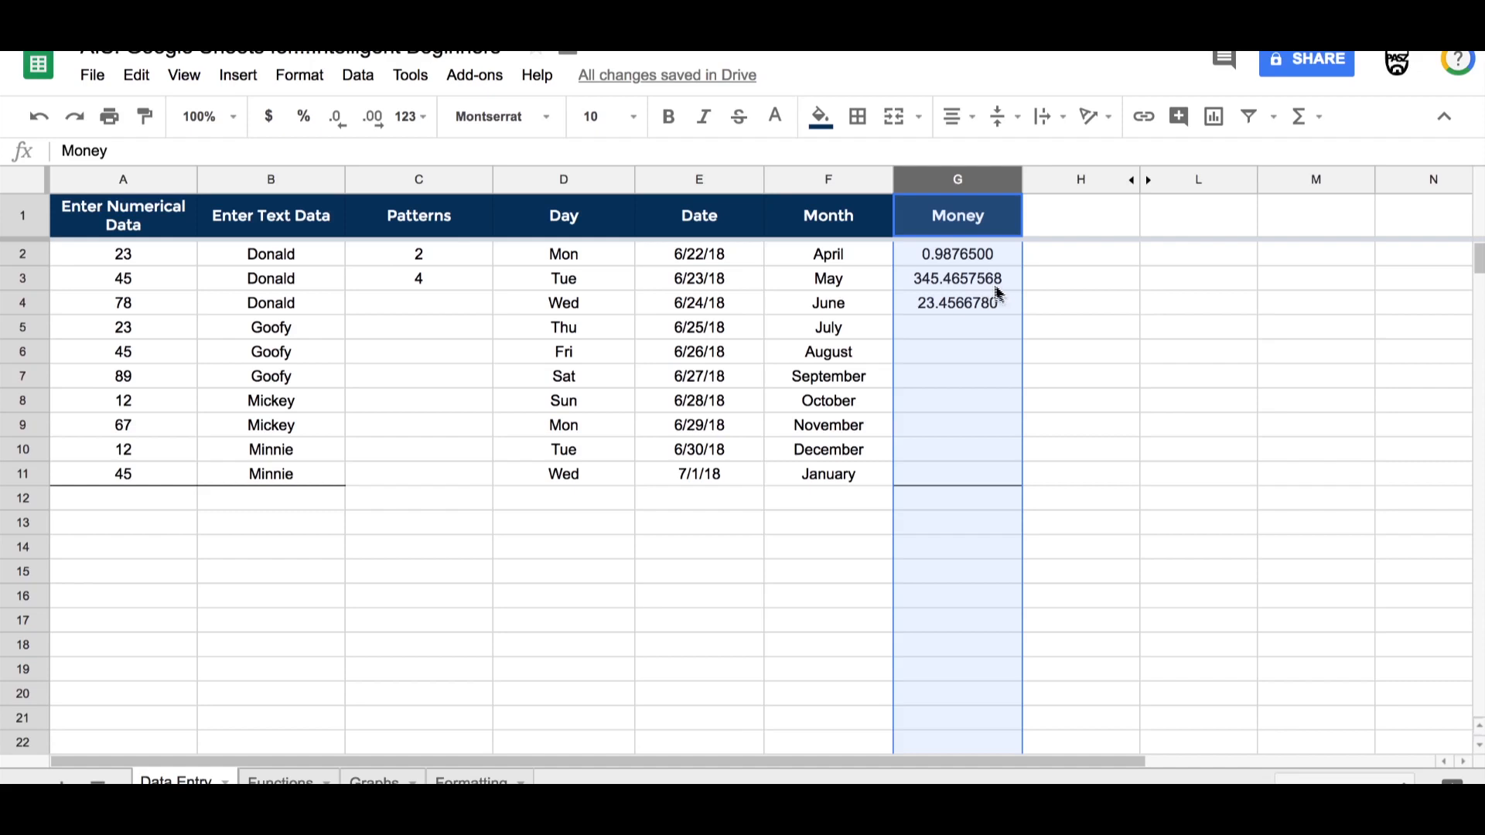
# Step: Decrease the Money column's decimal places back to none
pyautogui.click(337, 118)
pyautogui.click(338, 120)
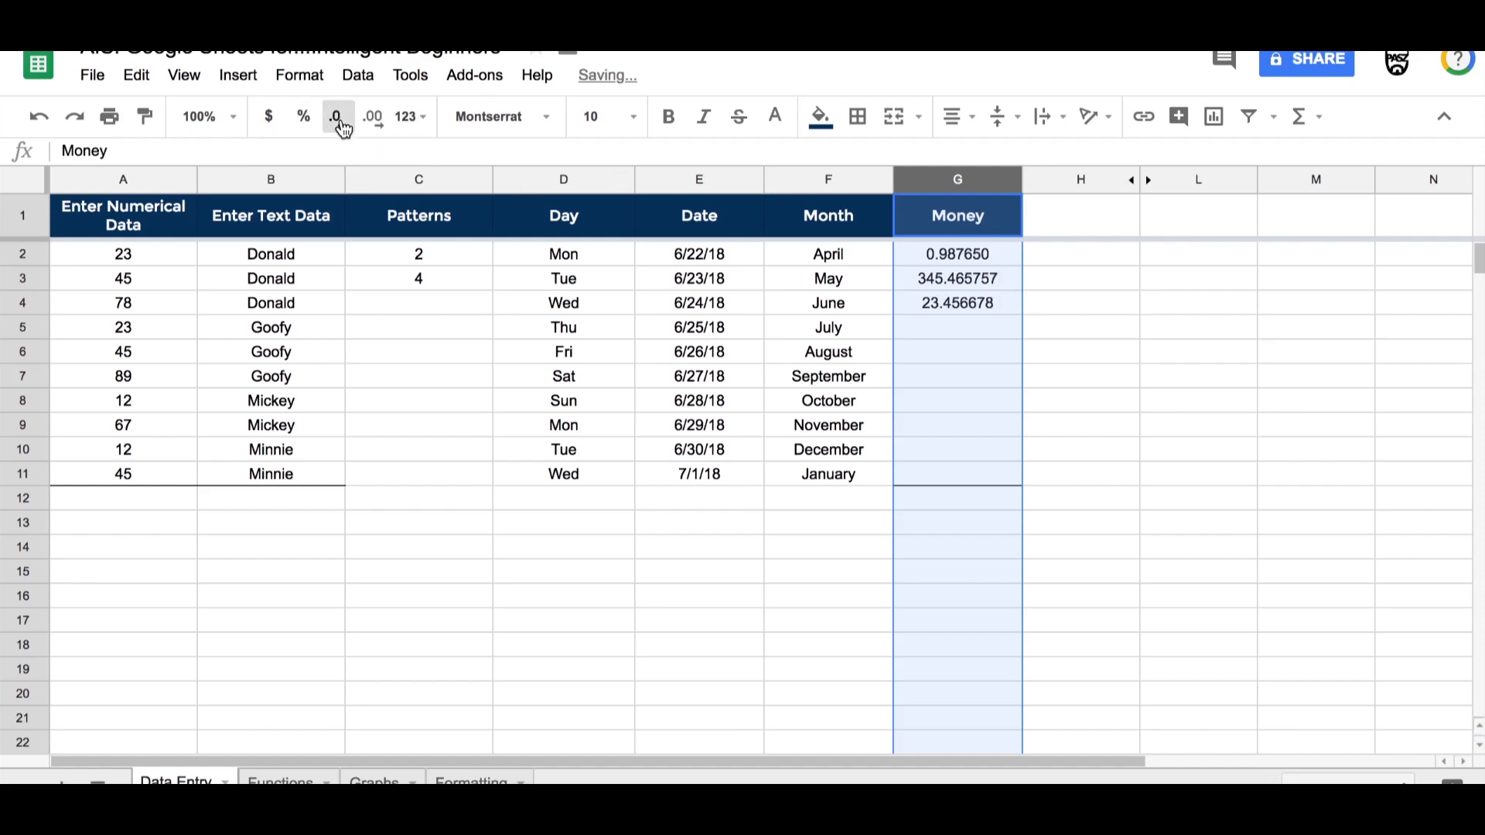
pyautogui.click(338, 120)
pyautogui.click(338, 120)
pyautogui.click(338, 120)
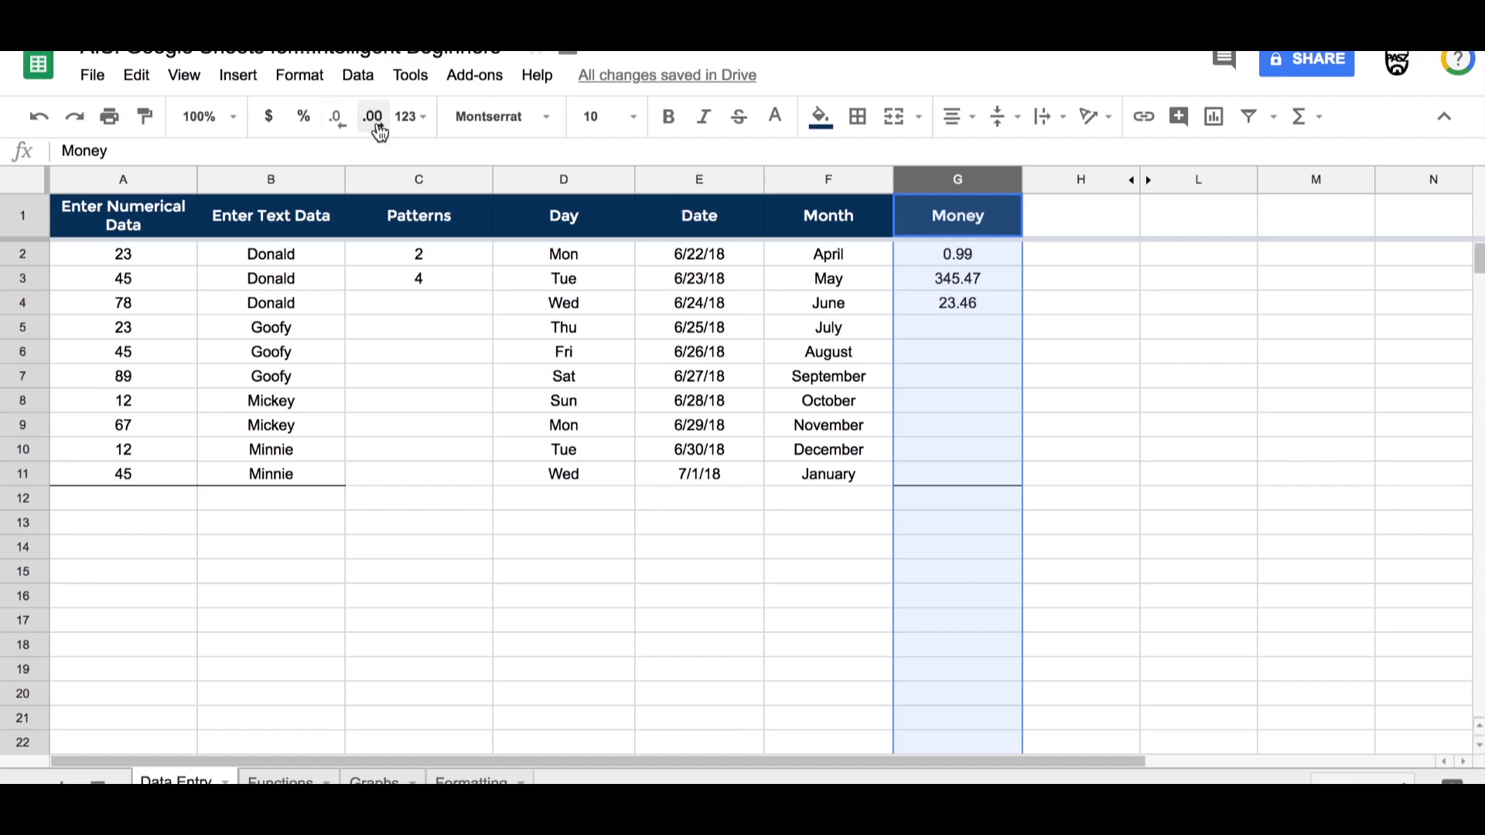
pyautogui.click(346, 129)
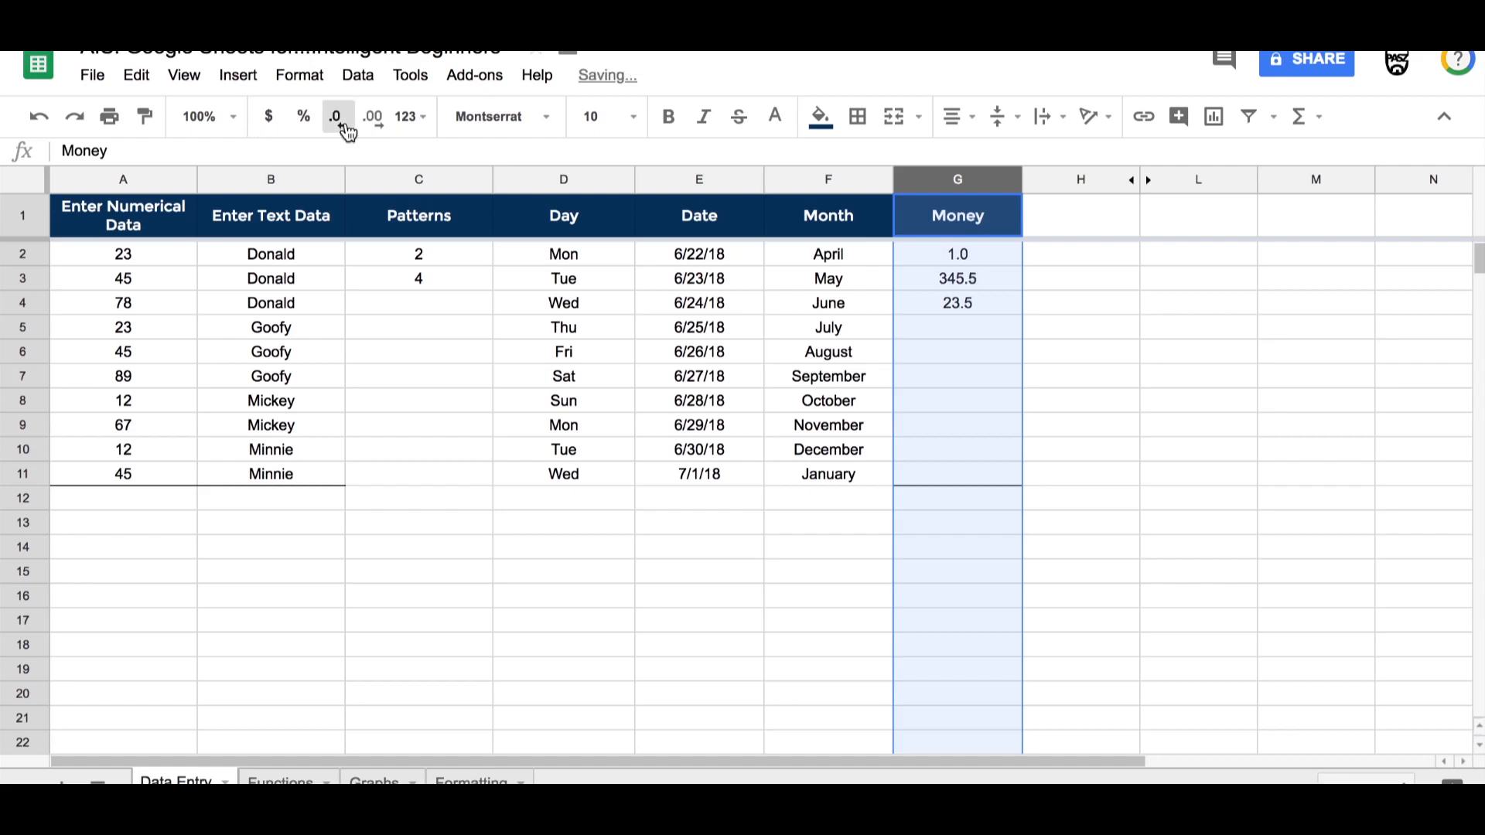
pyautogui.click(345, 130)
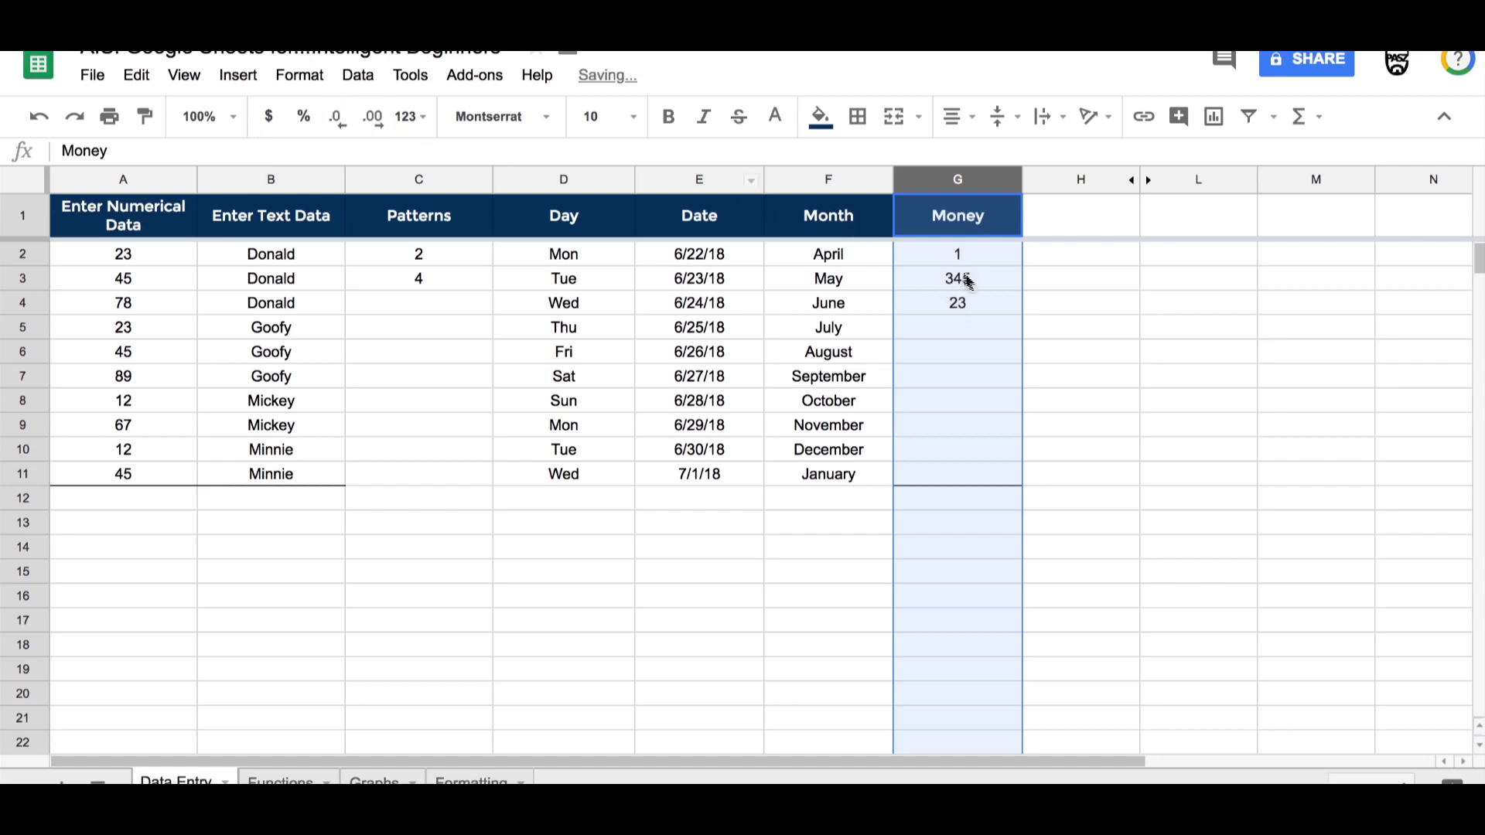
# Step: Add decimal places to the Money column, then format it as currency
pyautogui.click(372, 124)
pyautogui.click(372, 123)
pyautogui.click(372, 124)
pyautogui.click(372, 124)
pyautogui.click(372, 124)
pyautogui.click(372, 124)
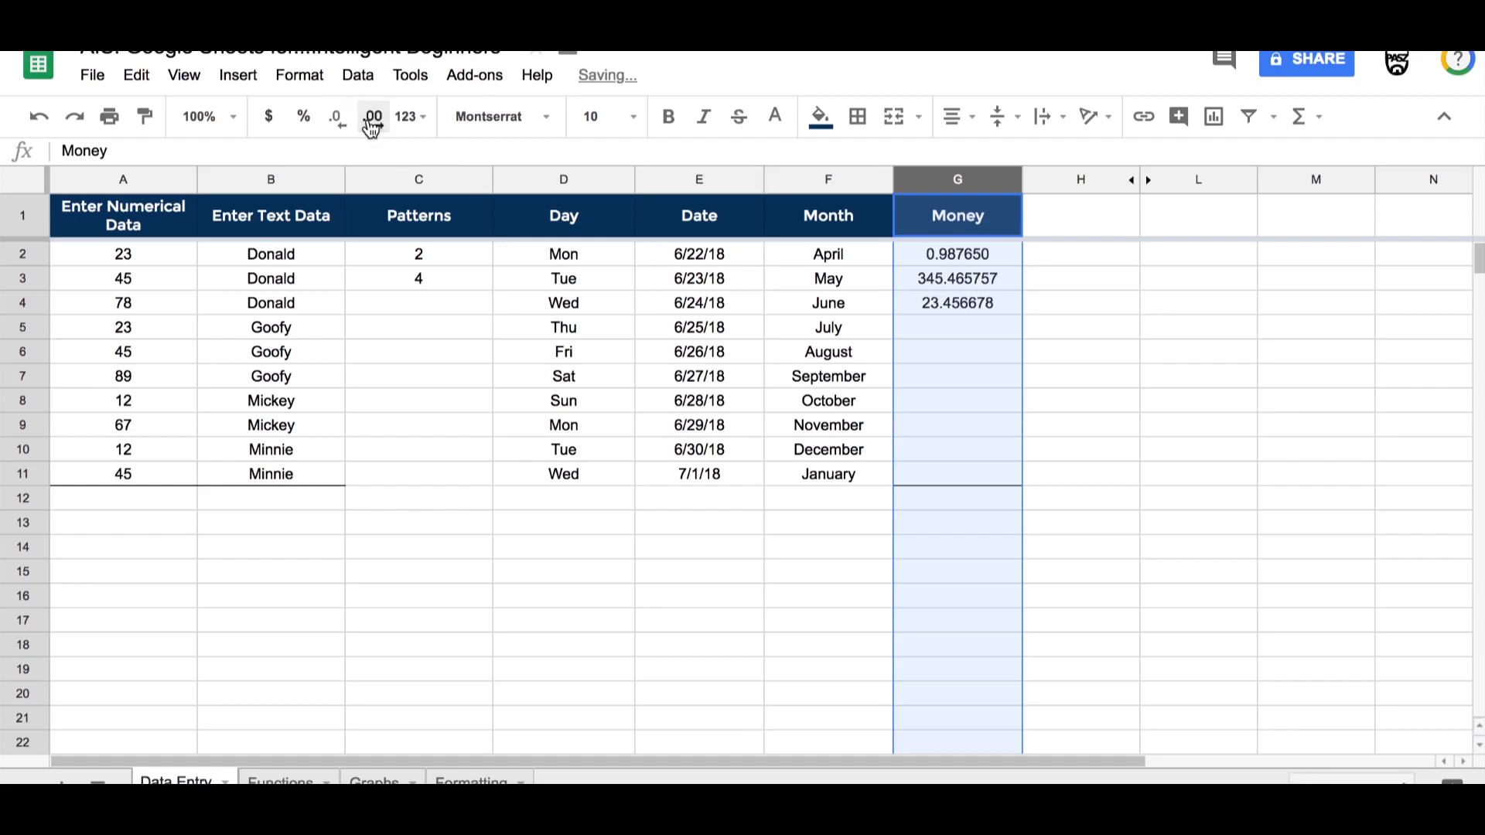
pyautogui.click(269, 124)
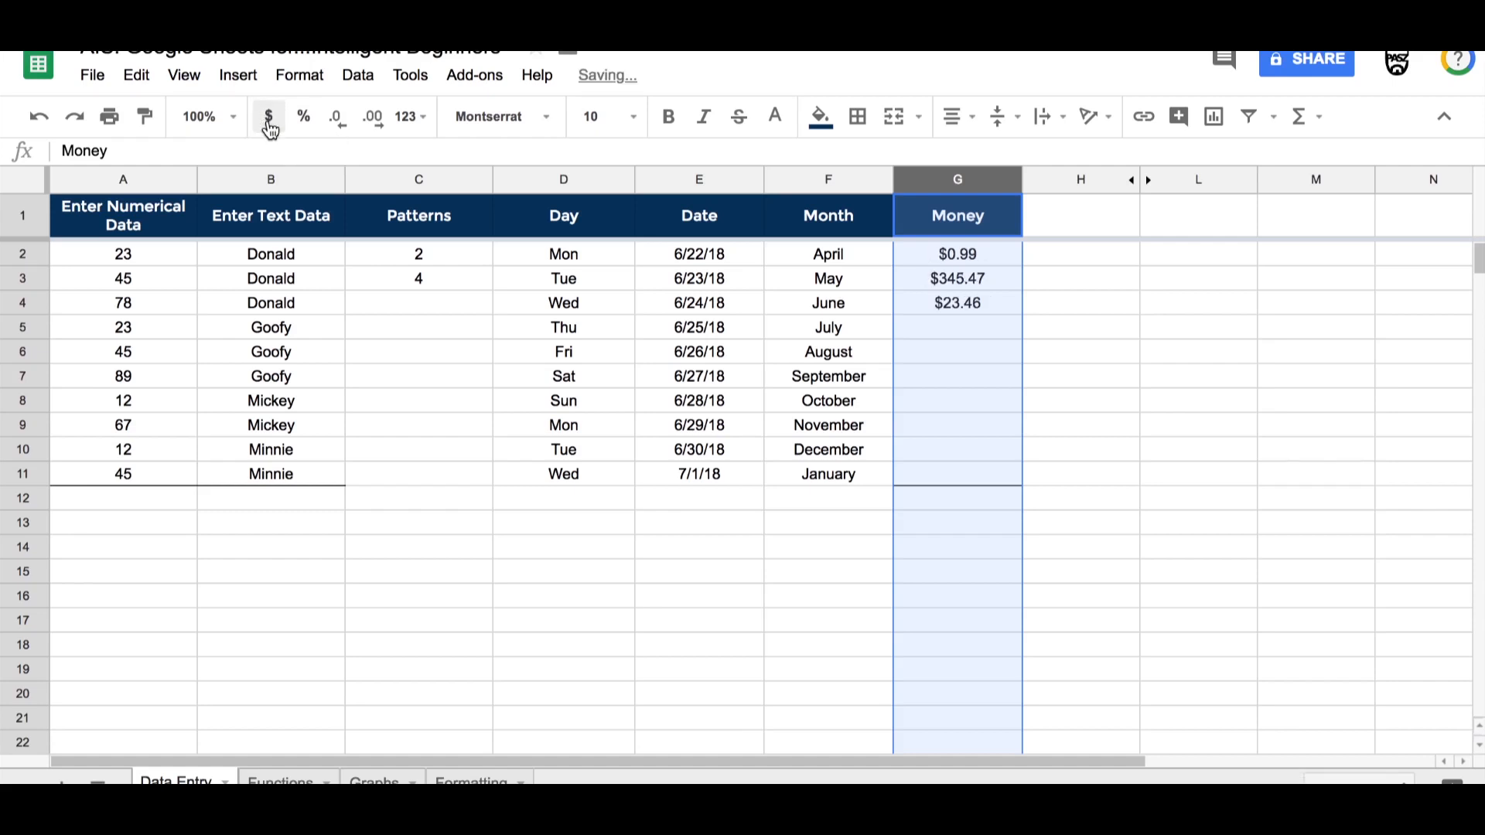